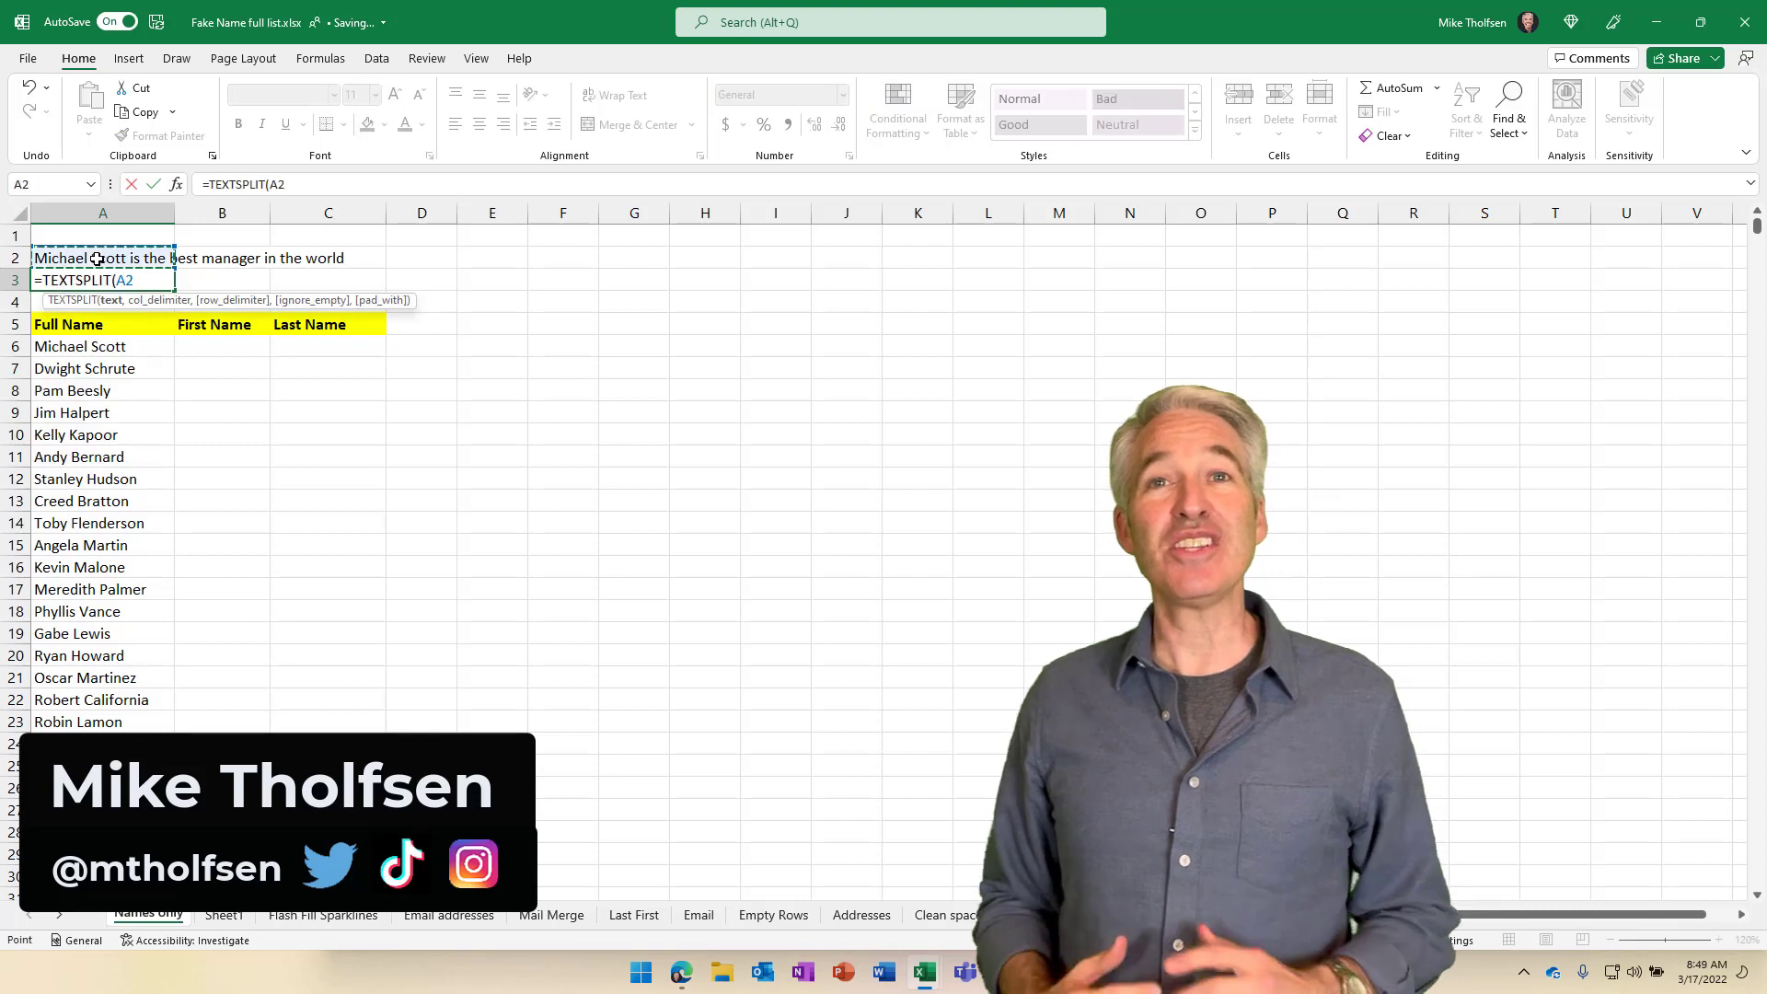
- Split the sentence into words across row 3 and the full name in A6 into B6 with TEXTSPLIT
text(, " "))
key(Return)
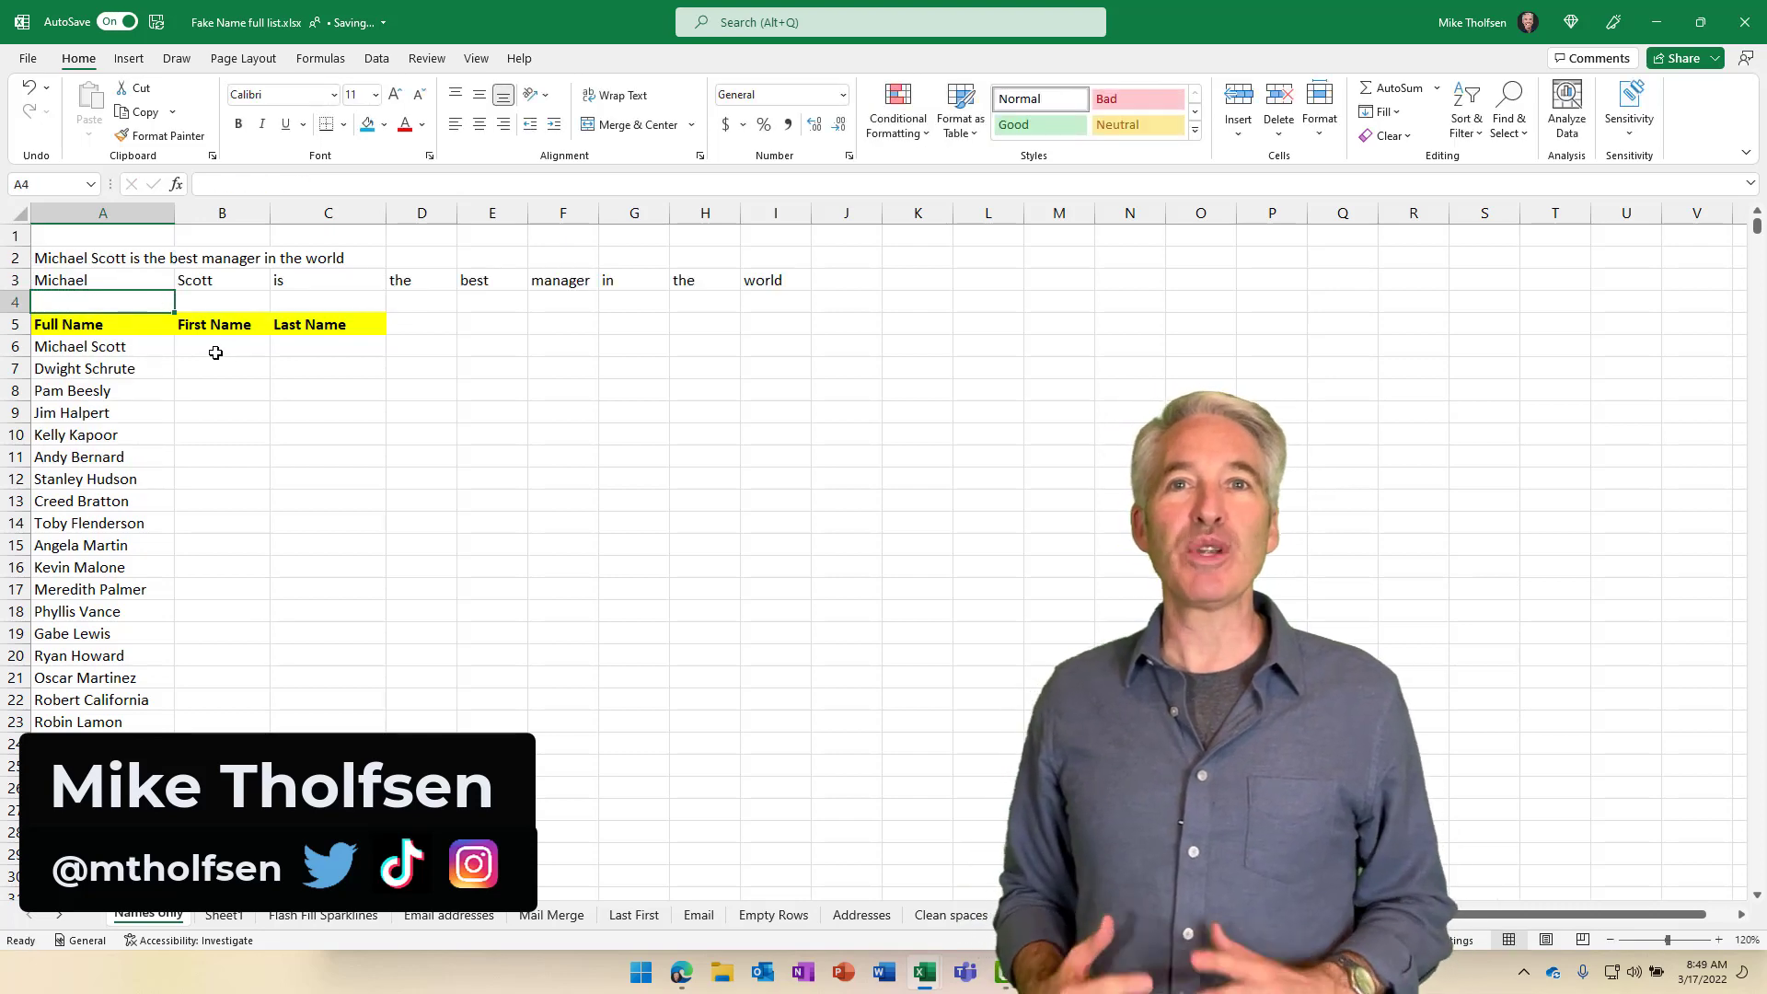
click(215, 353)
text(=TEXTSPLIT()
click(92, 346)
text(, " "))
key(Return)
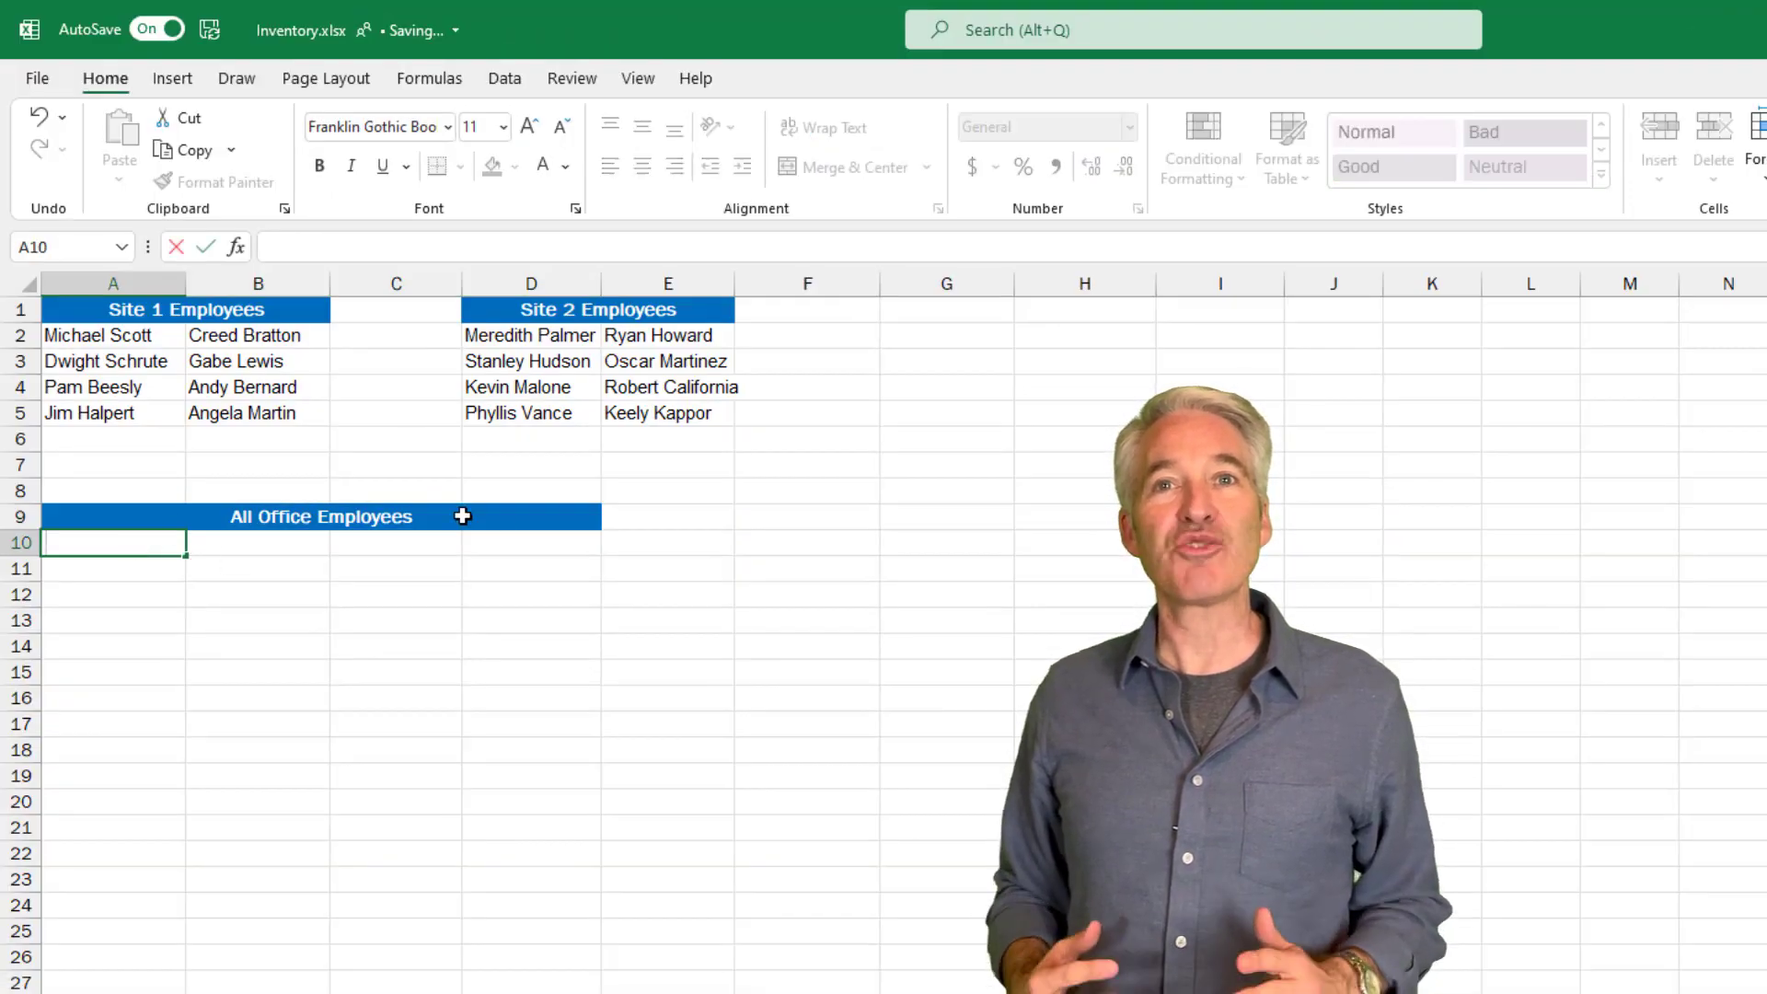
- Combine the Site 1 and Site 2 employee ranges with =HSTACK(A2:B5,D2:E5) in A10
drag(116, 342, 267, 414)
text(,)
drag(532, 333, 672, 411)
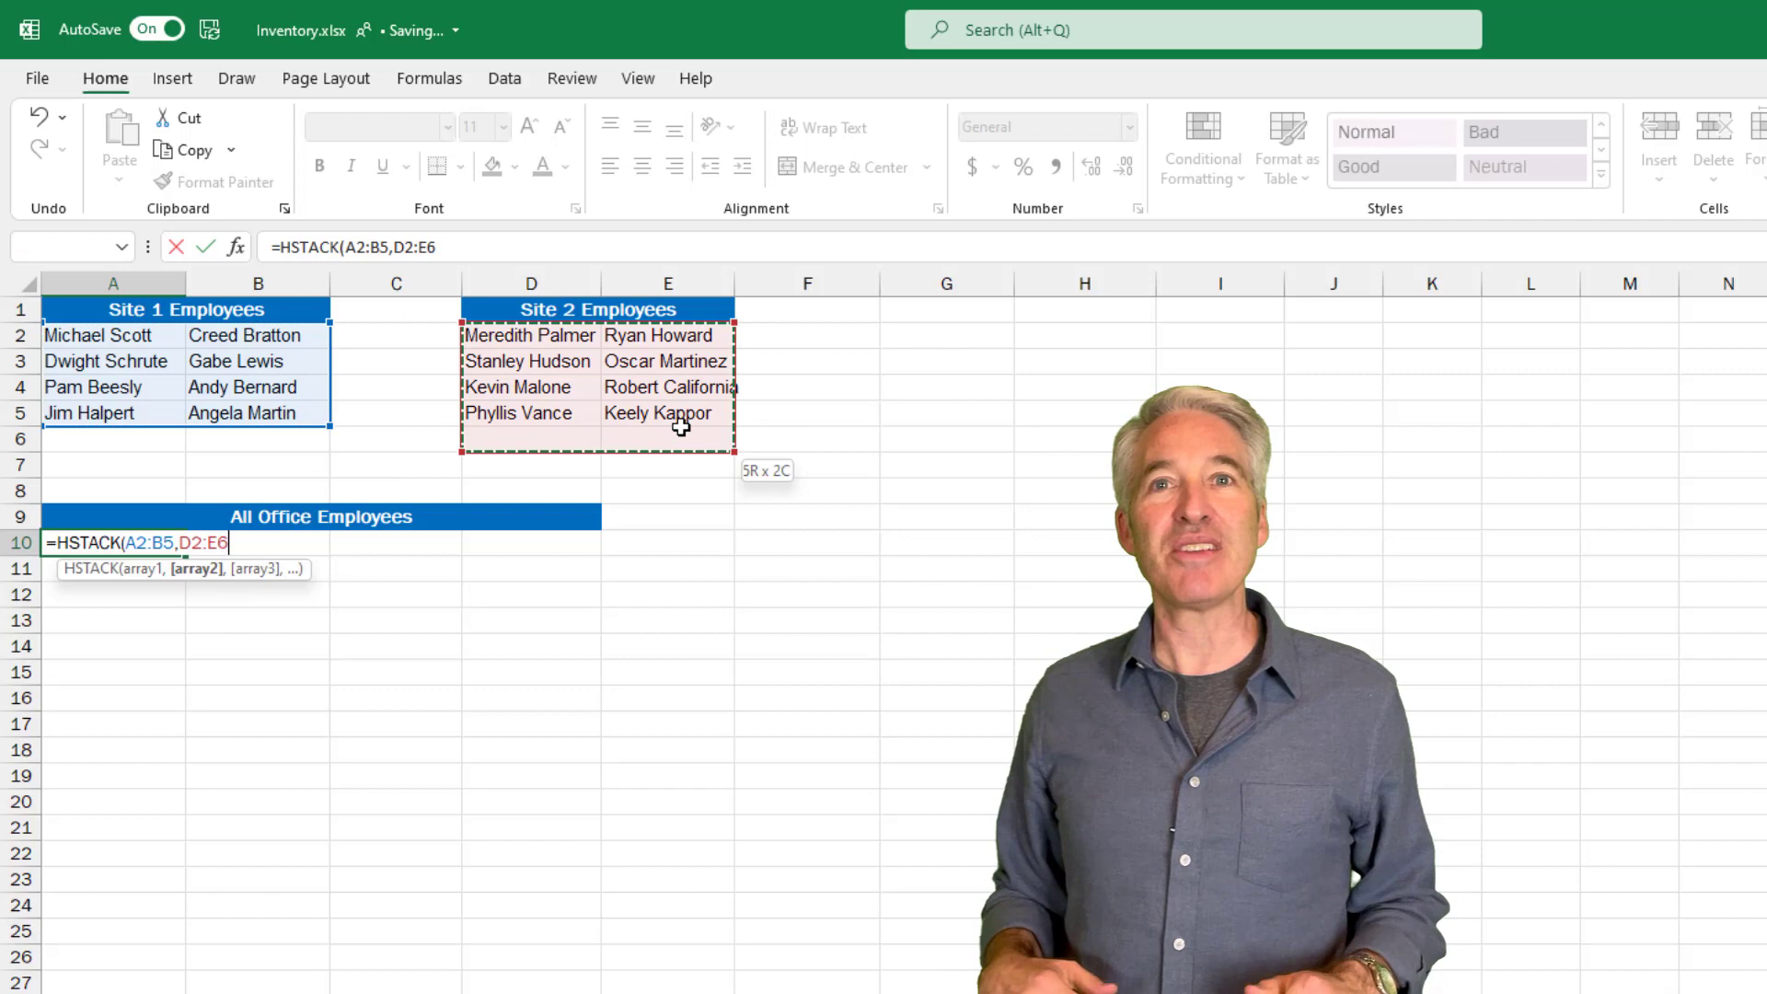
text())
key(Return)
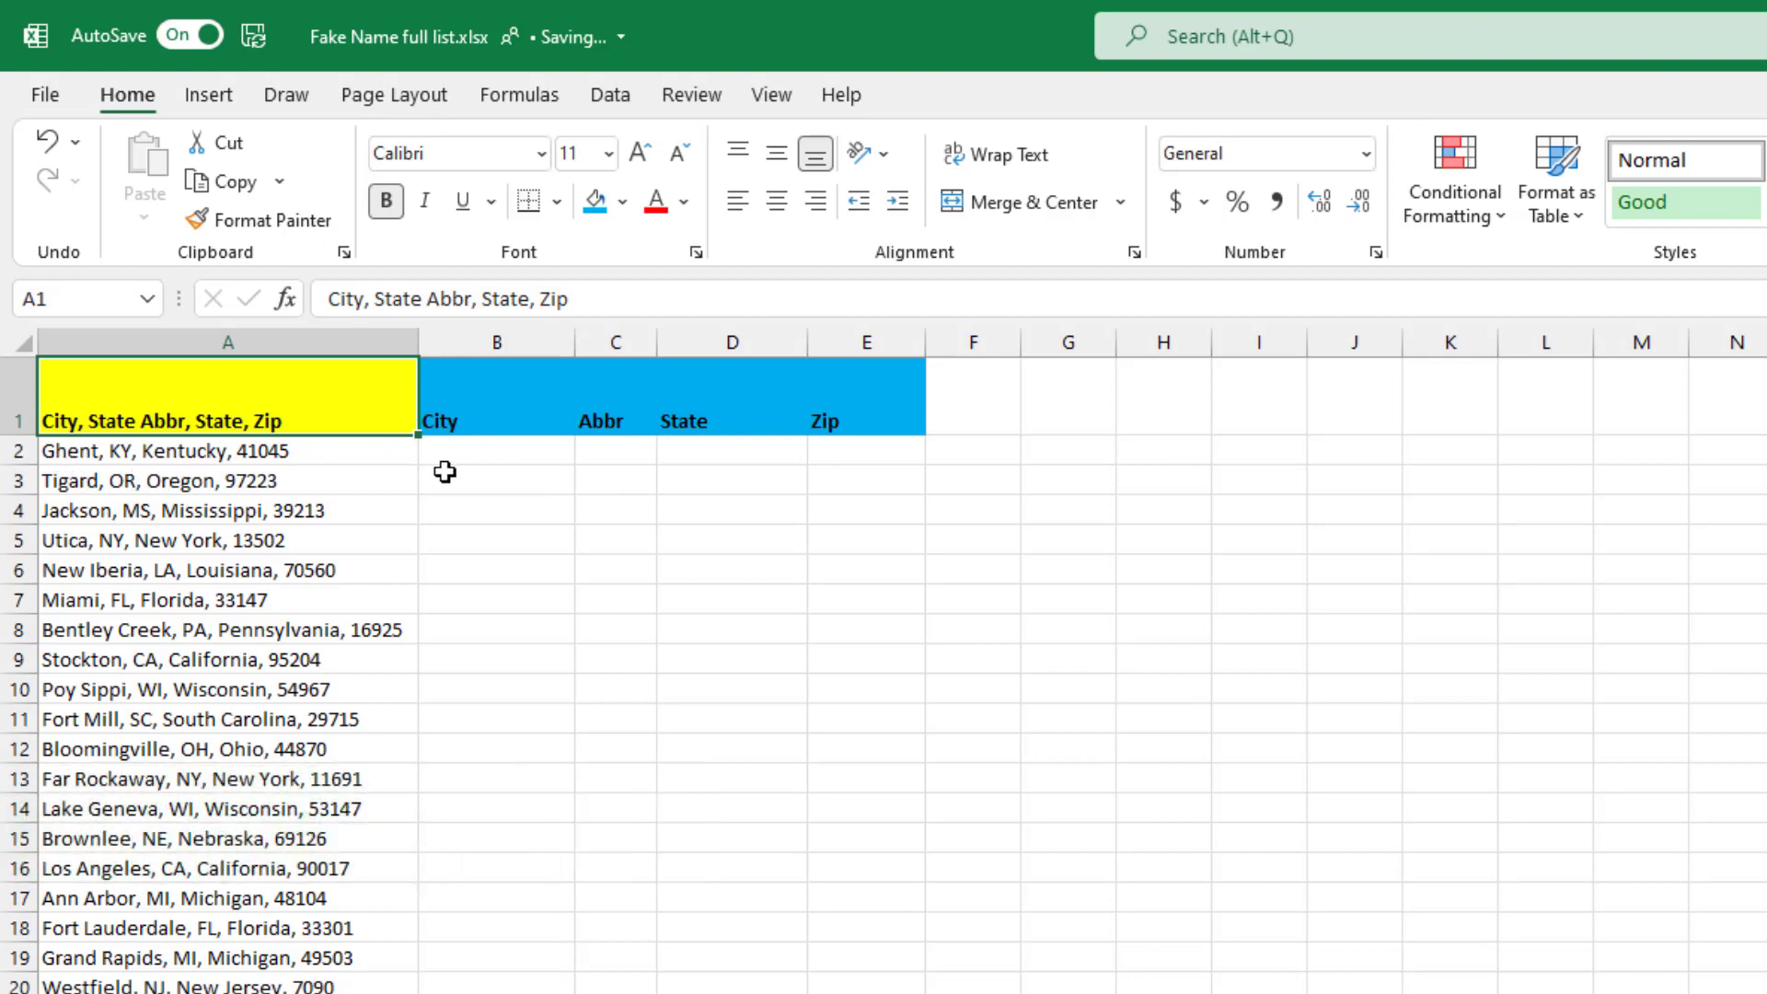
- Enter =TEXTSPLIT(A2,",") in B2 to spread the address into city, abbreviation, state and zip
click(520, 447)
text(=)
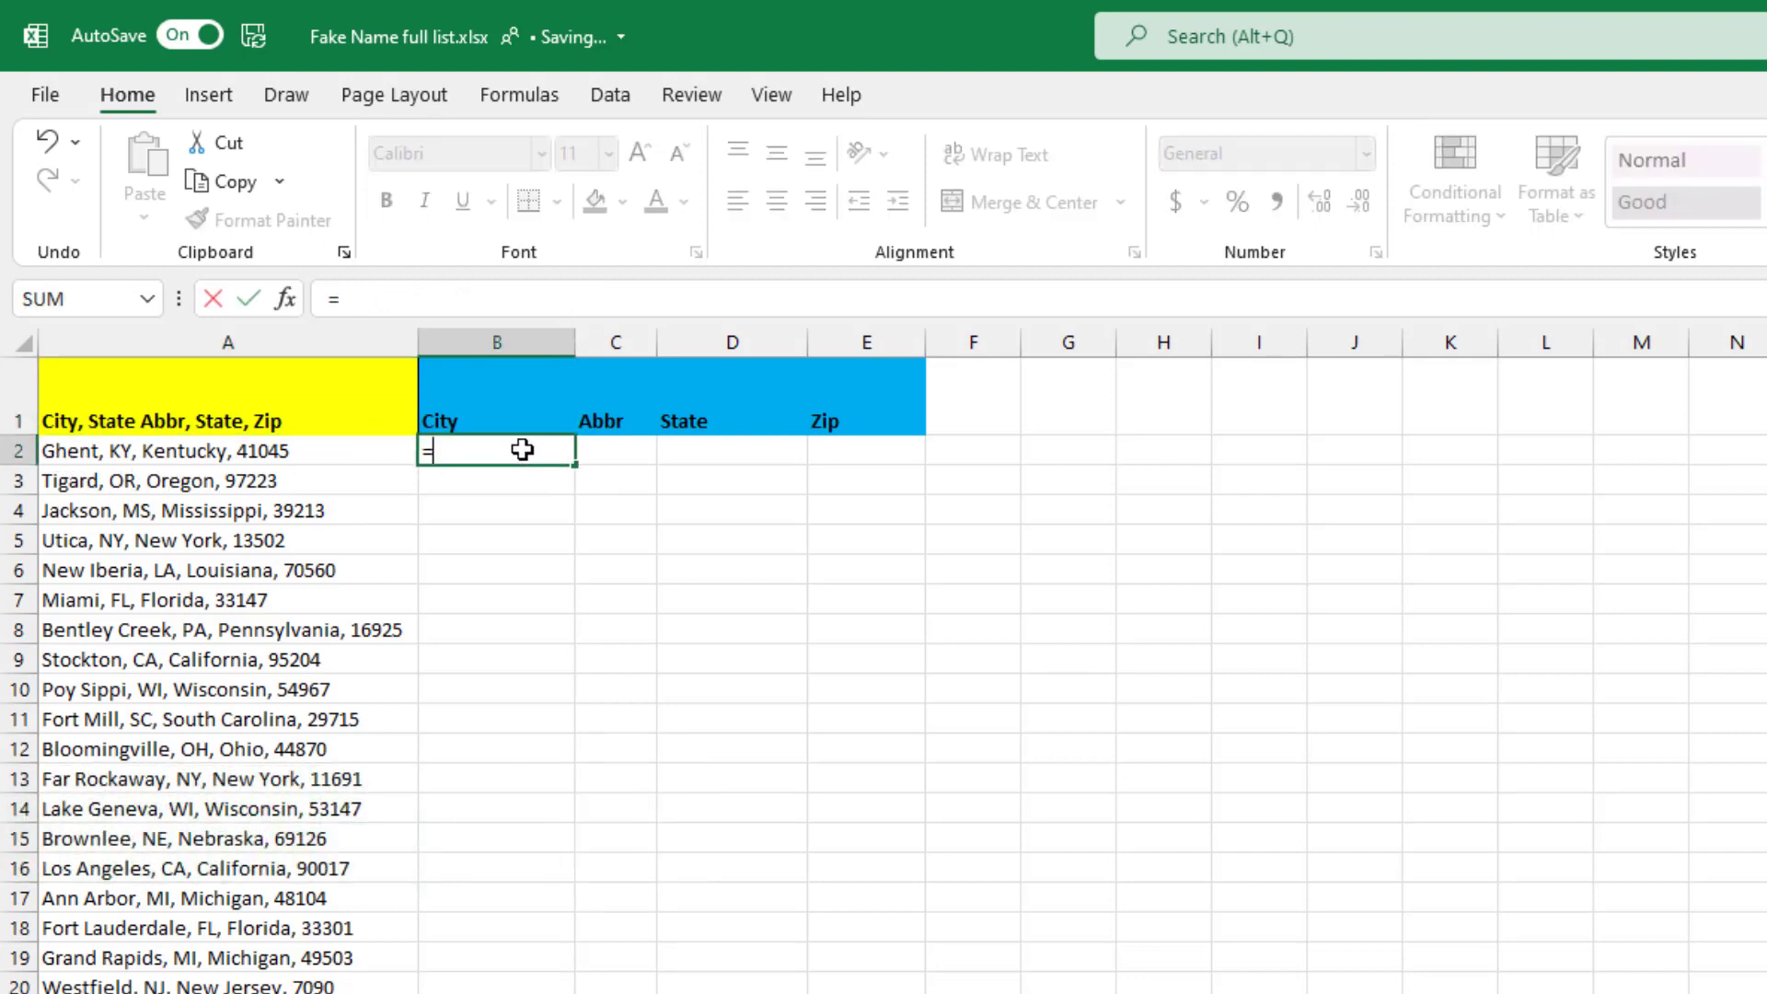
text(TEXTSPLIT()
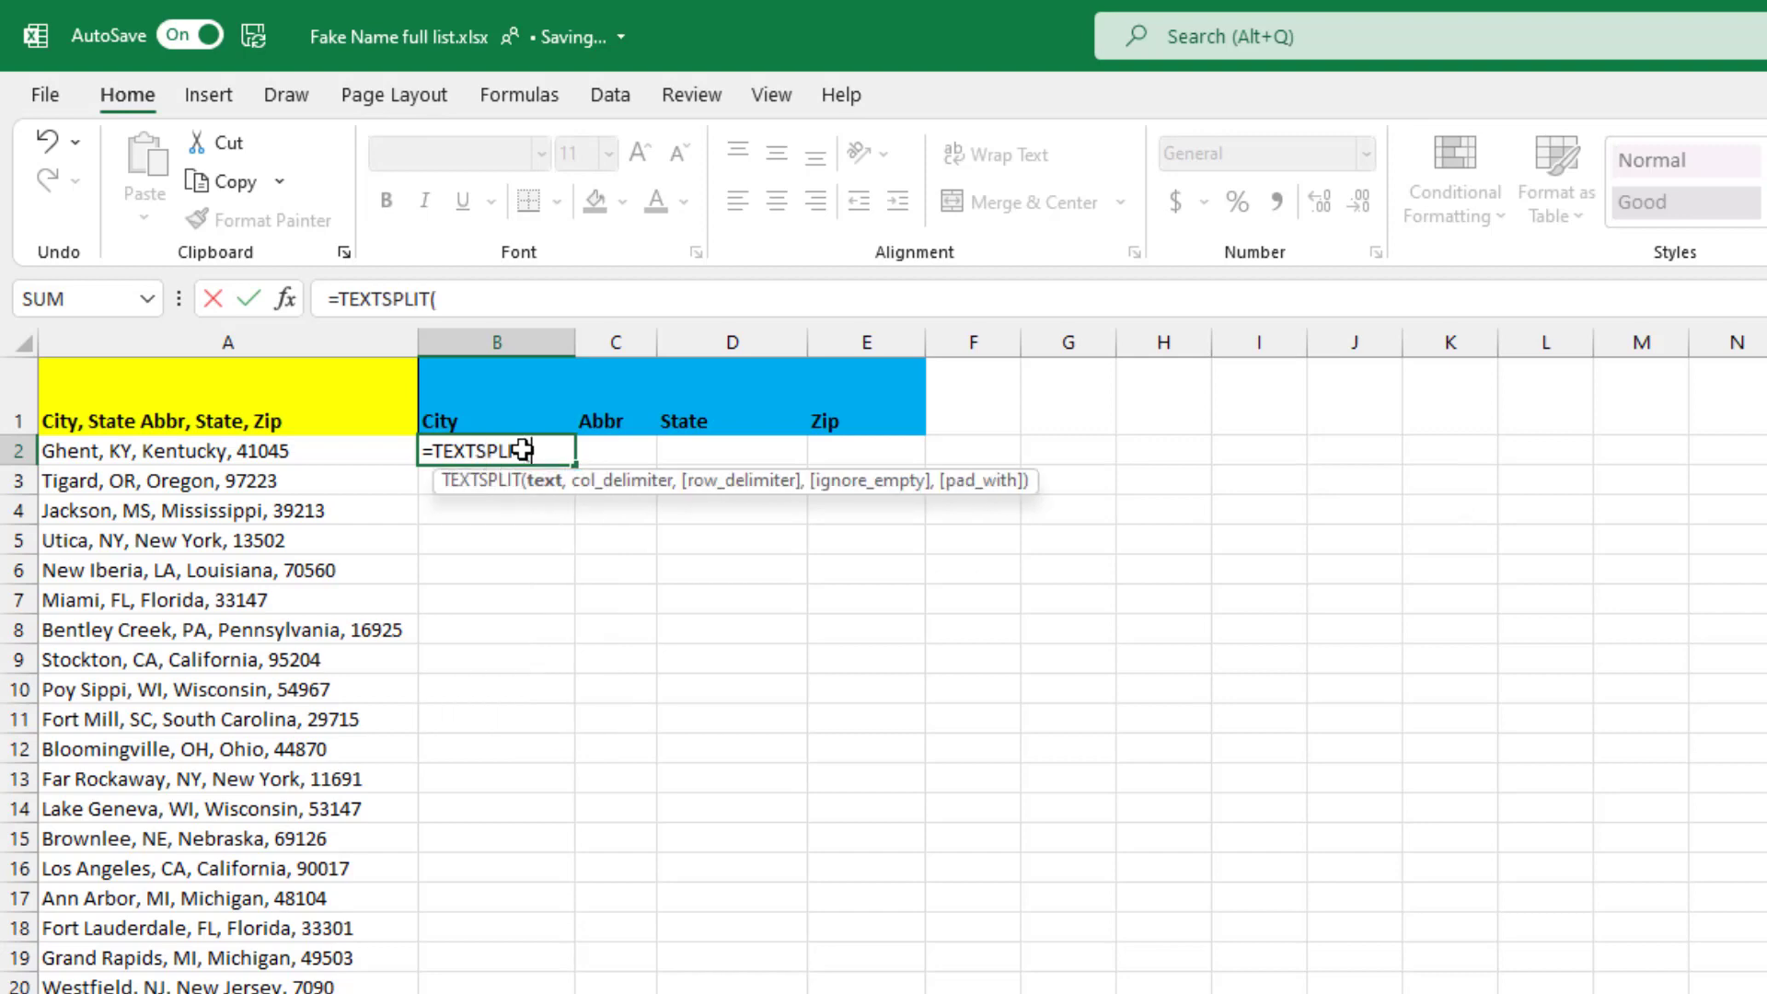
click(204, 449)
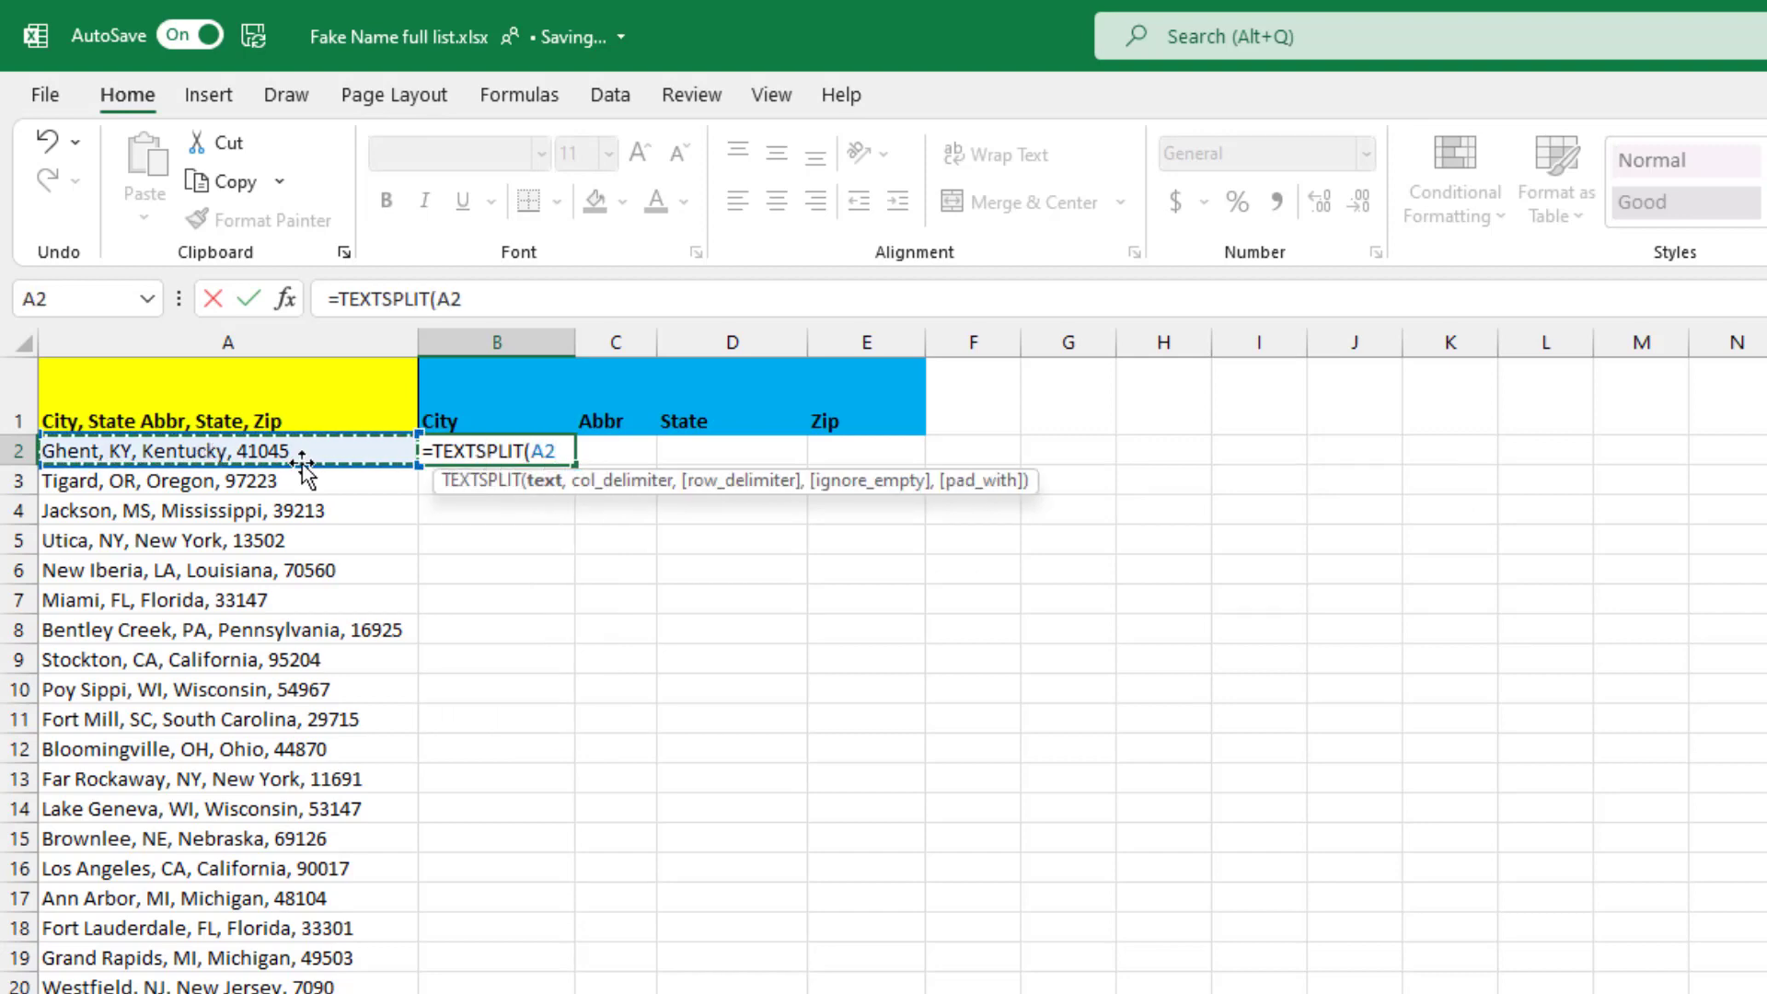
text(, ",)
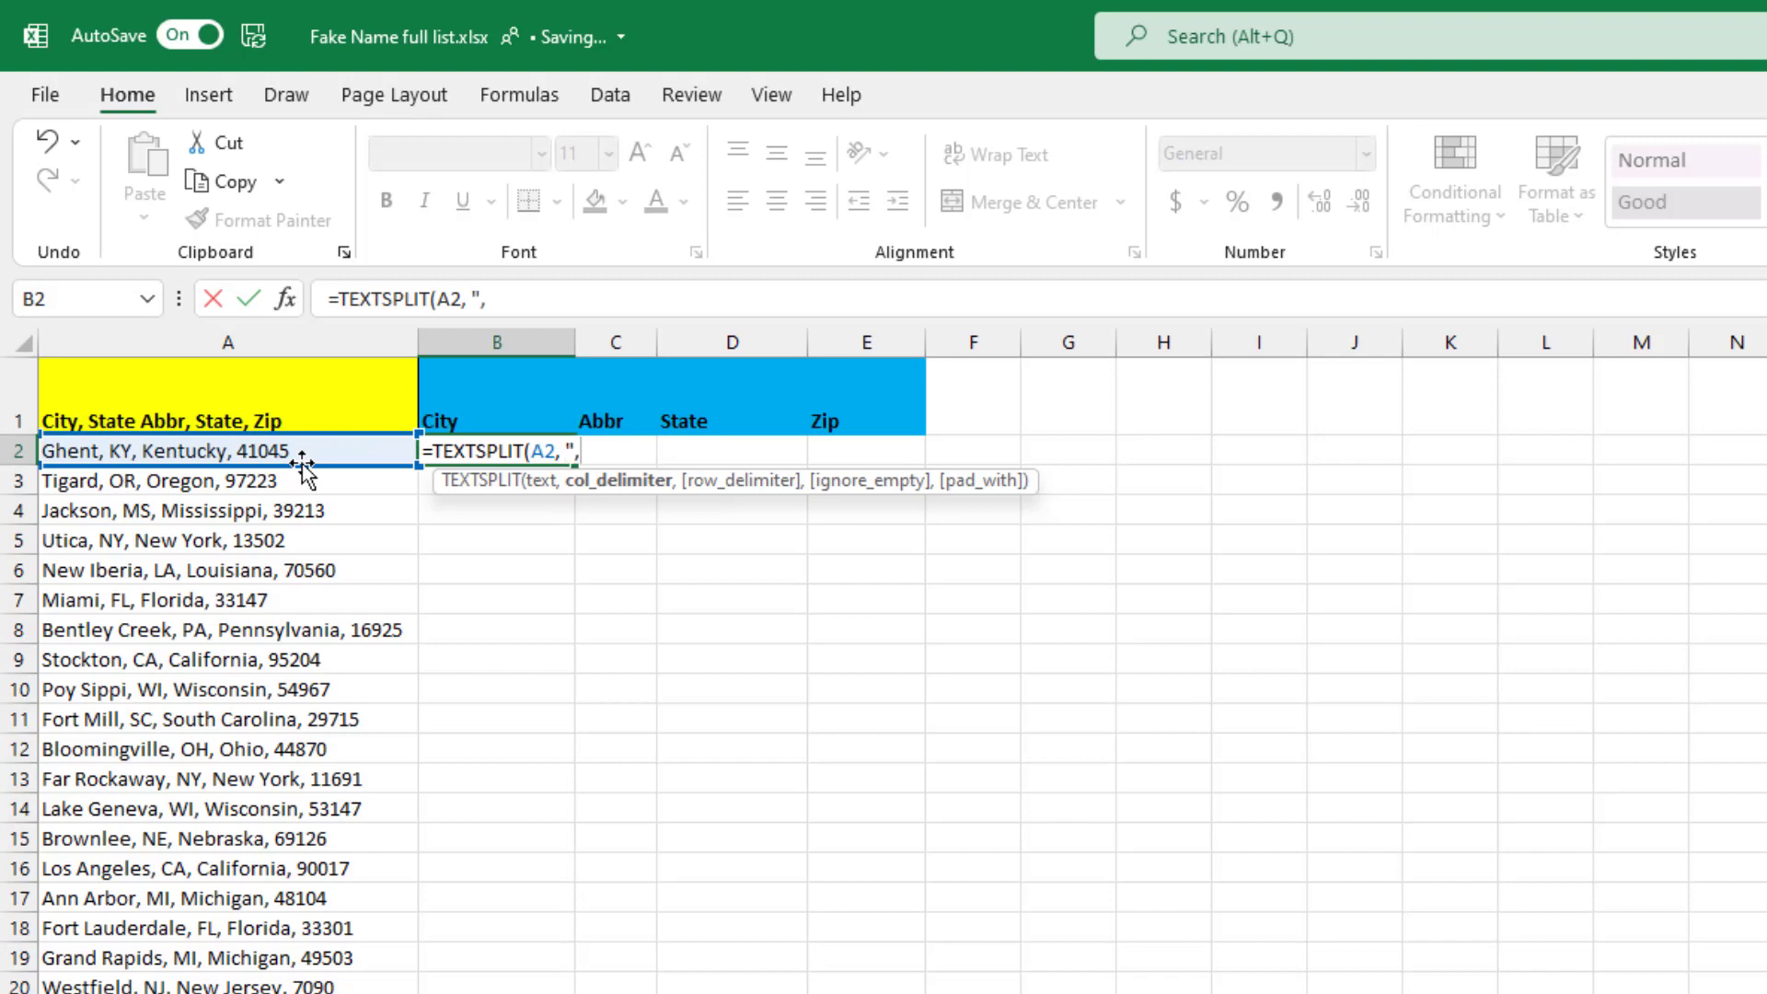
text("))
key(Return)
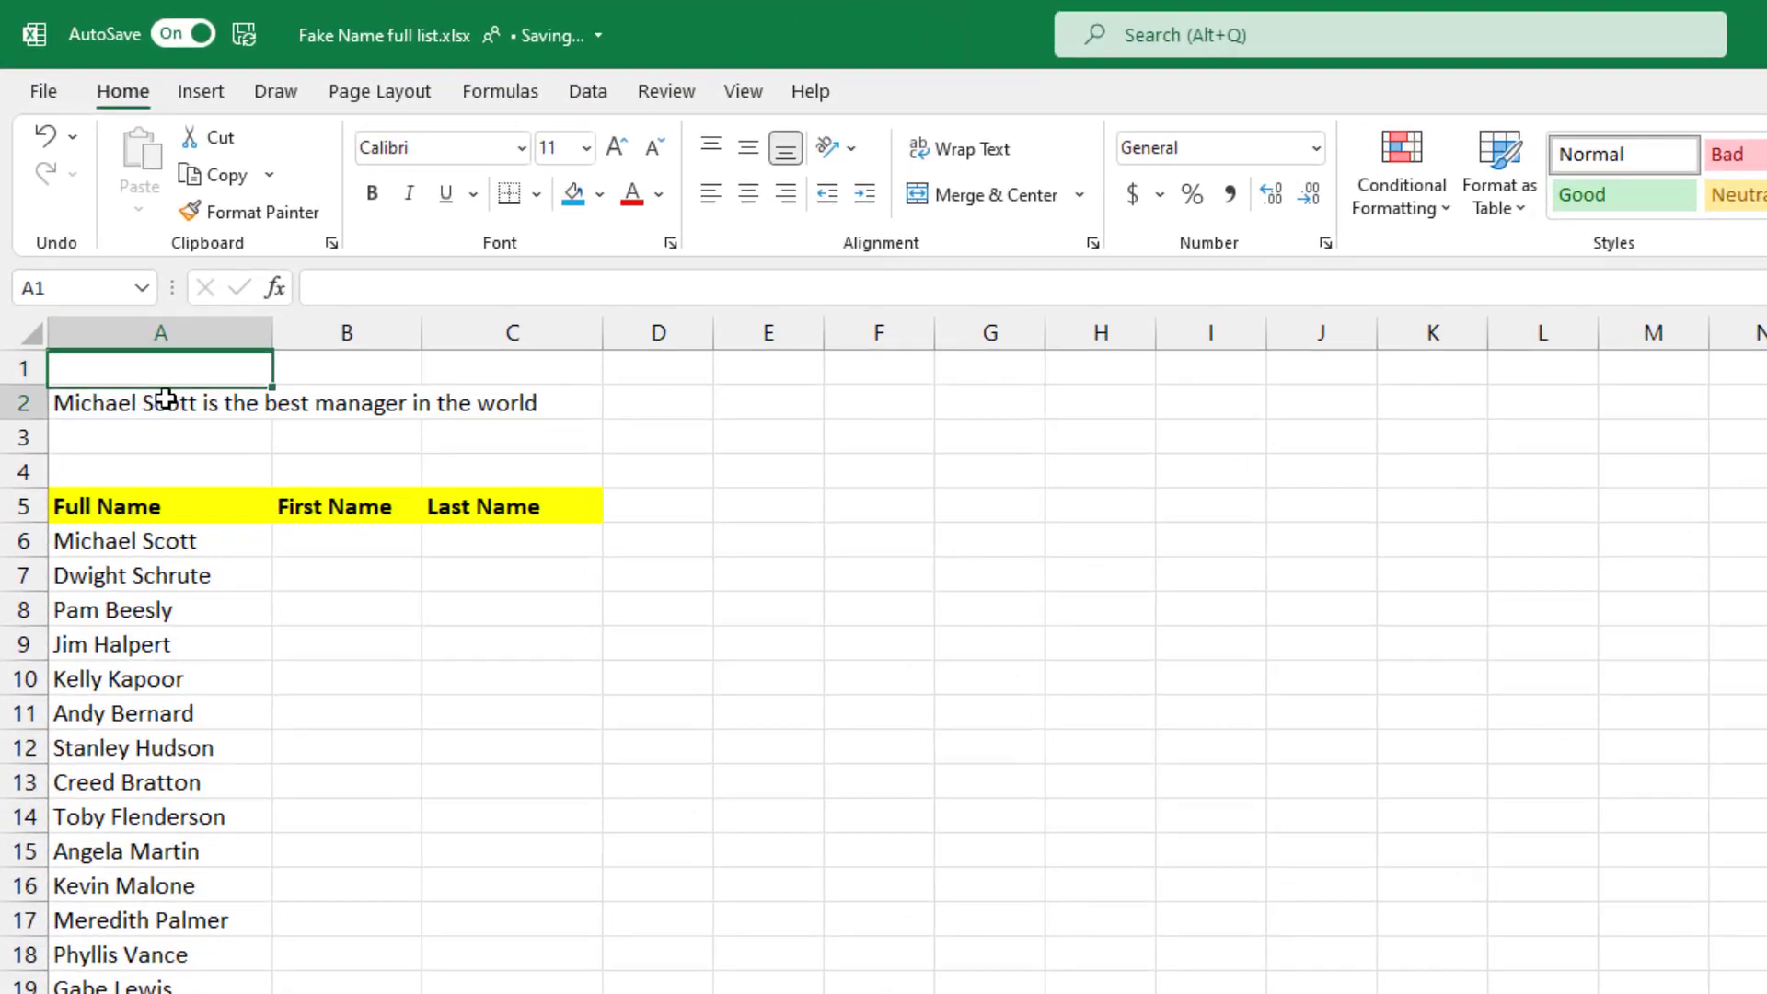
- Enter =TEXTSPLIT(A2," ") in A3 so the sentence's words spill across row 3
click(165, 402)
click(204, 439)
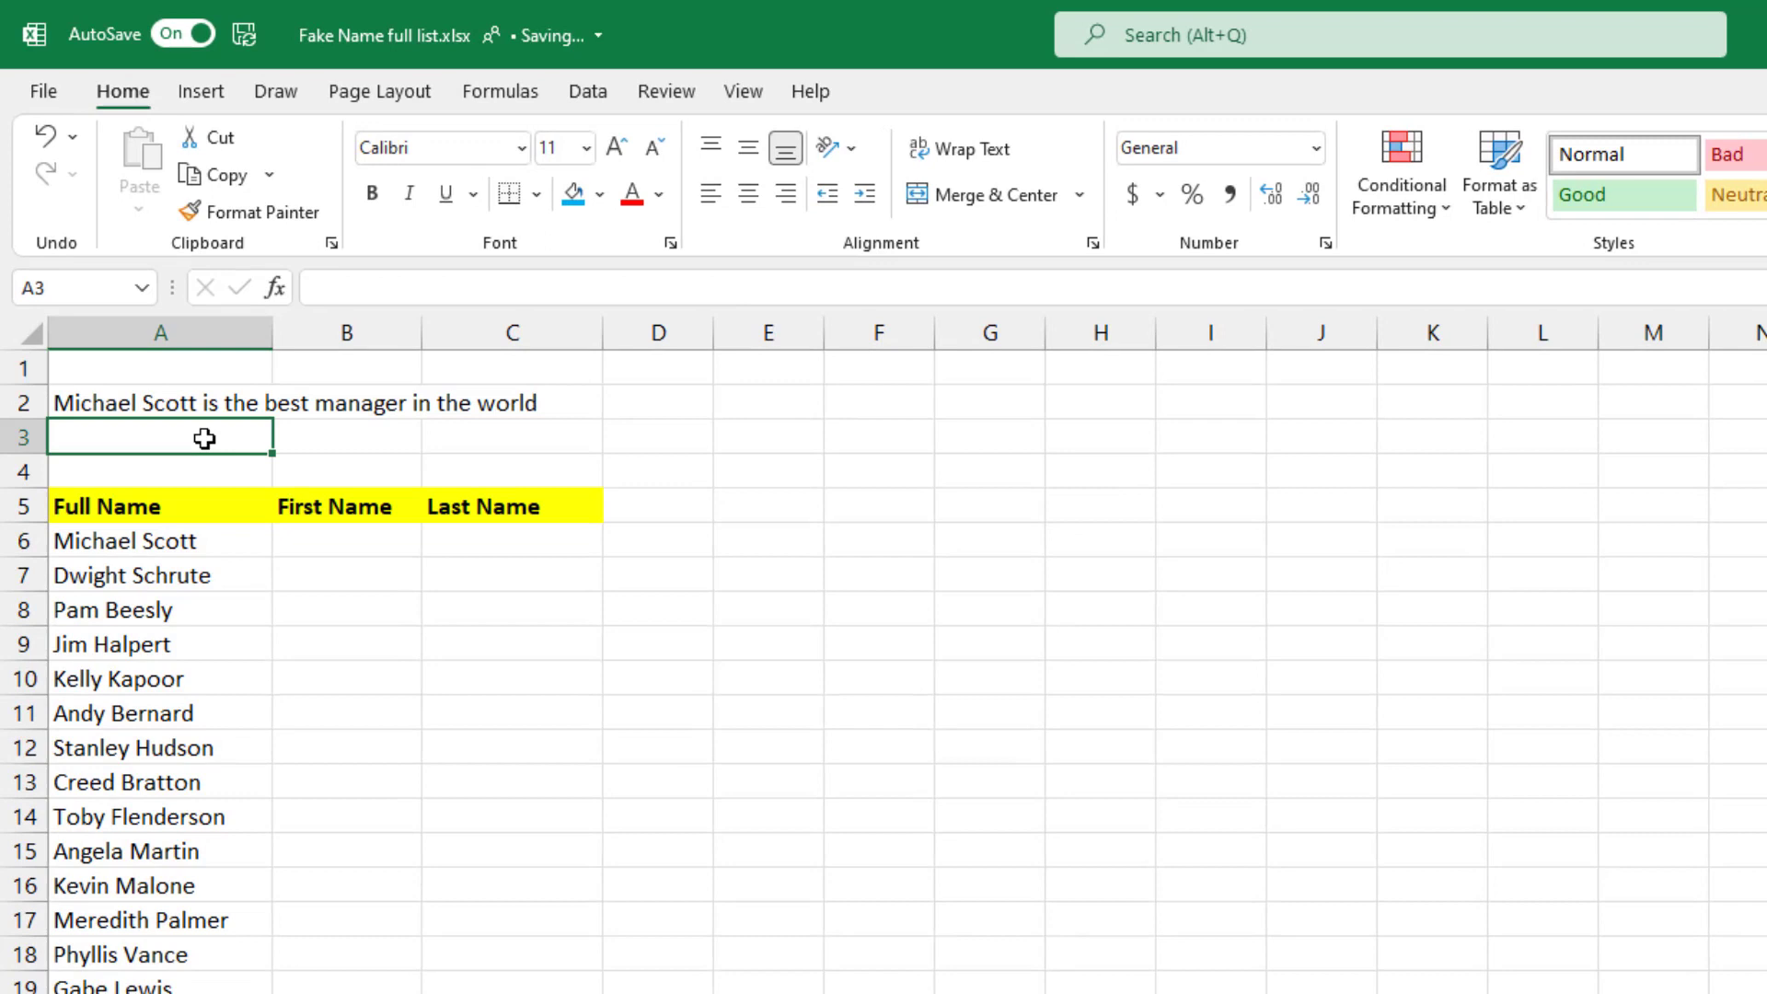
text(=TEXTSPLIT()
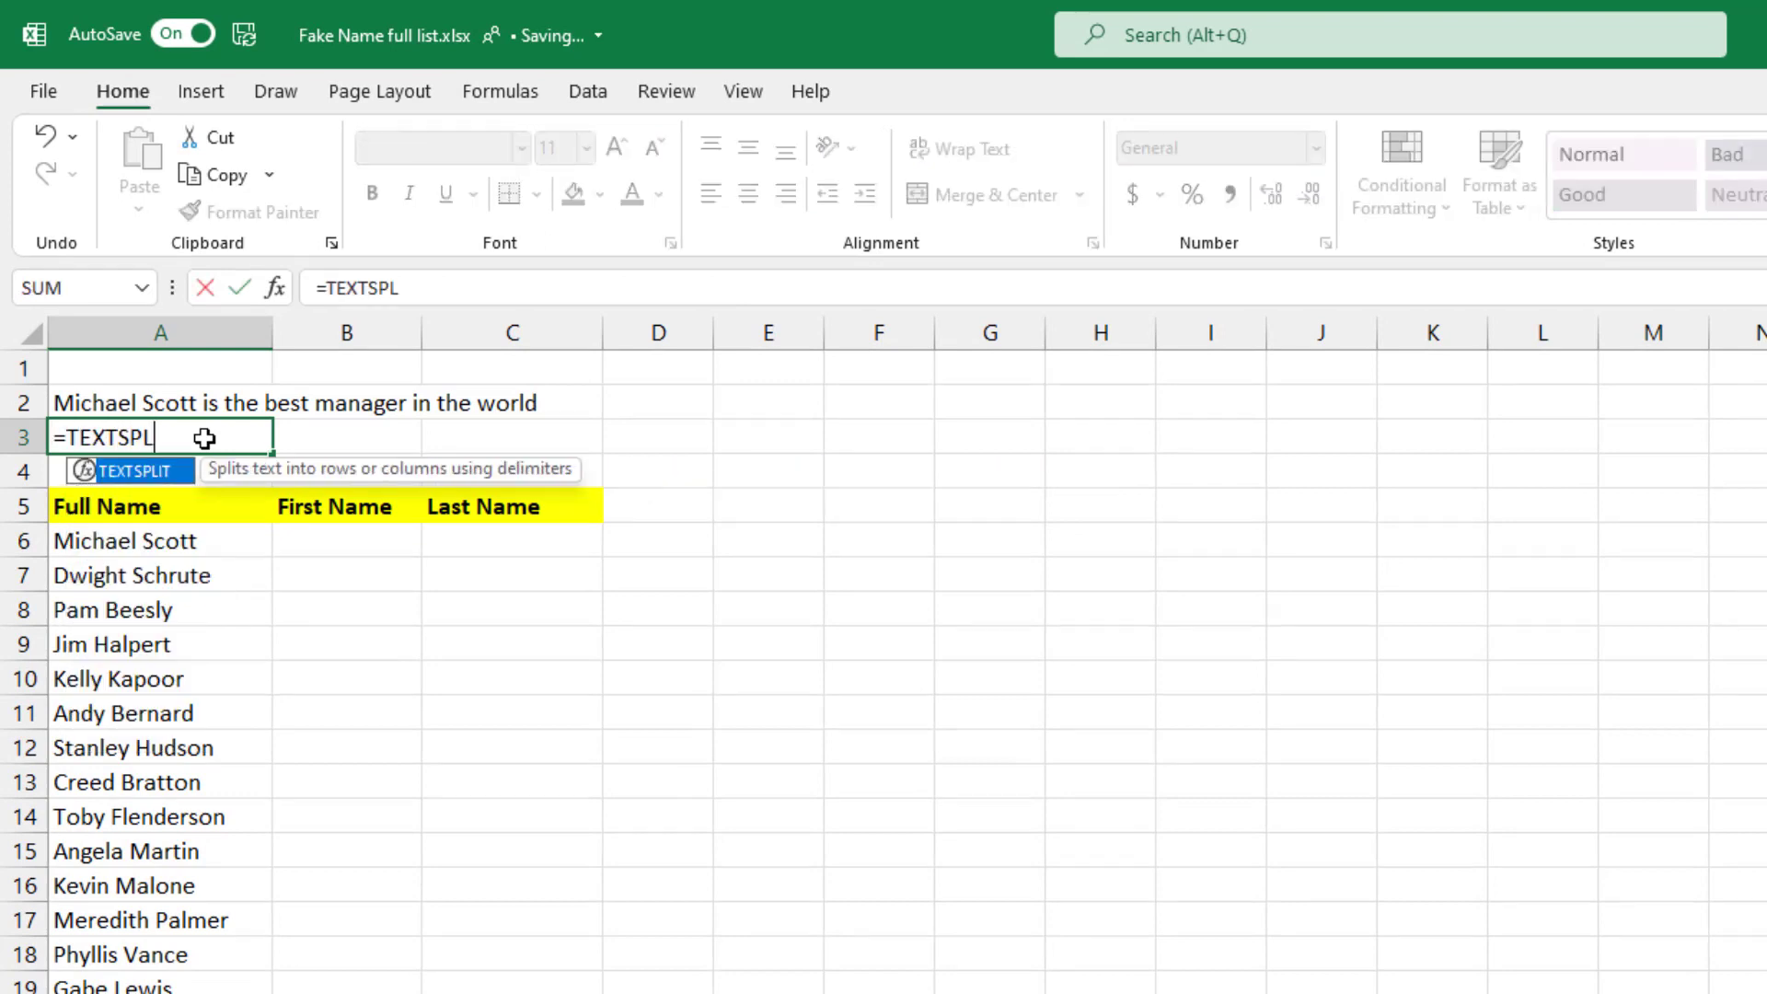
click(152, 403)
text(, )
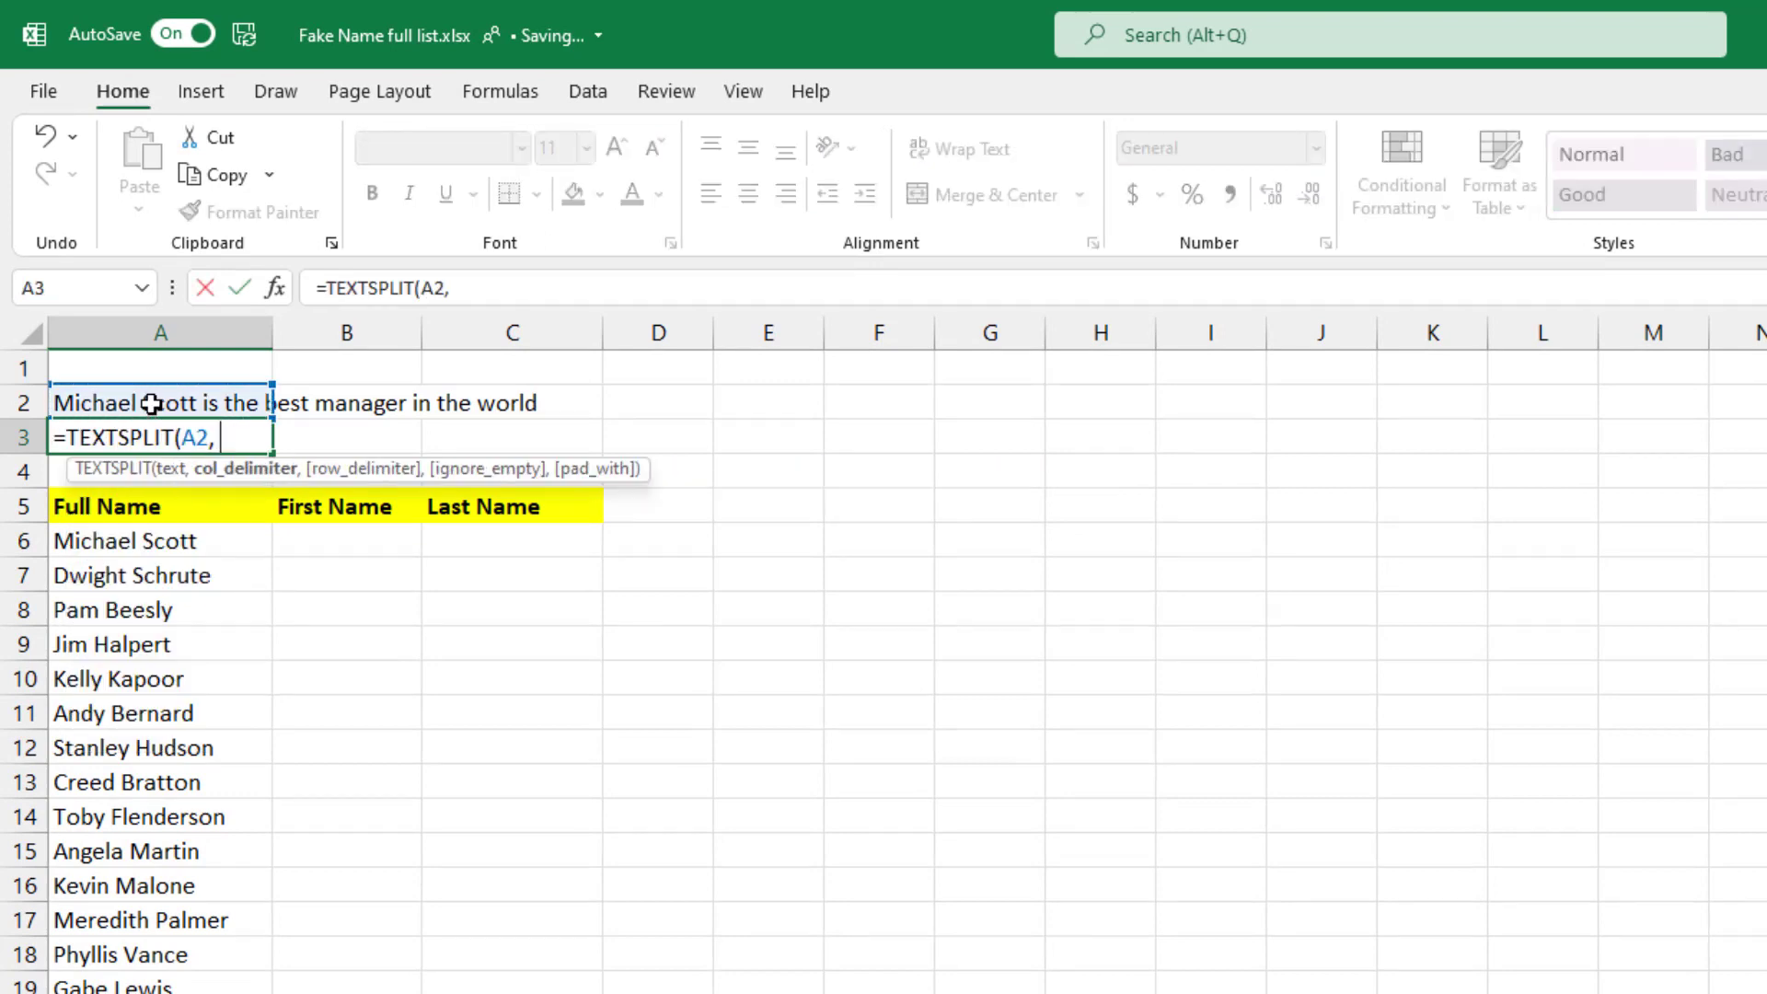
text(" "))
key(Return)
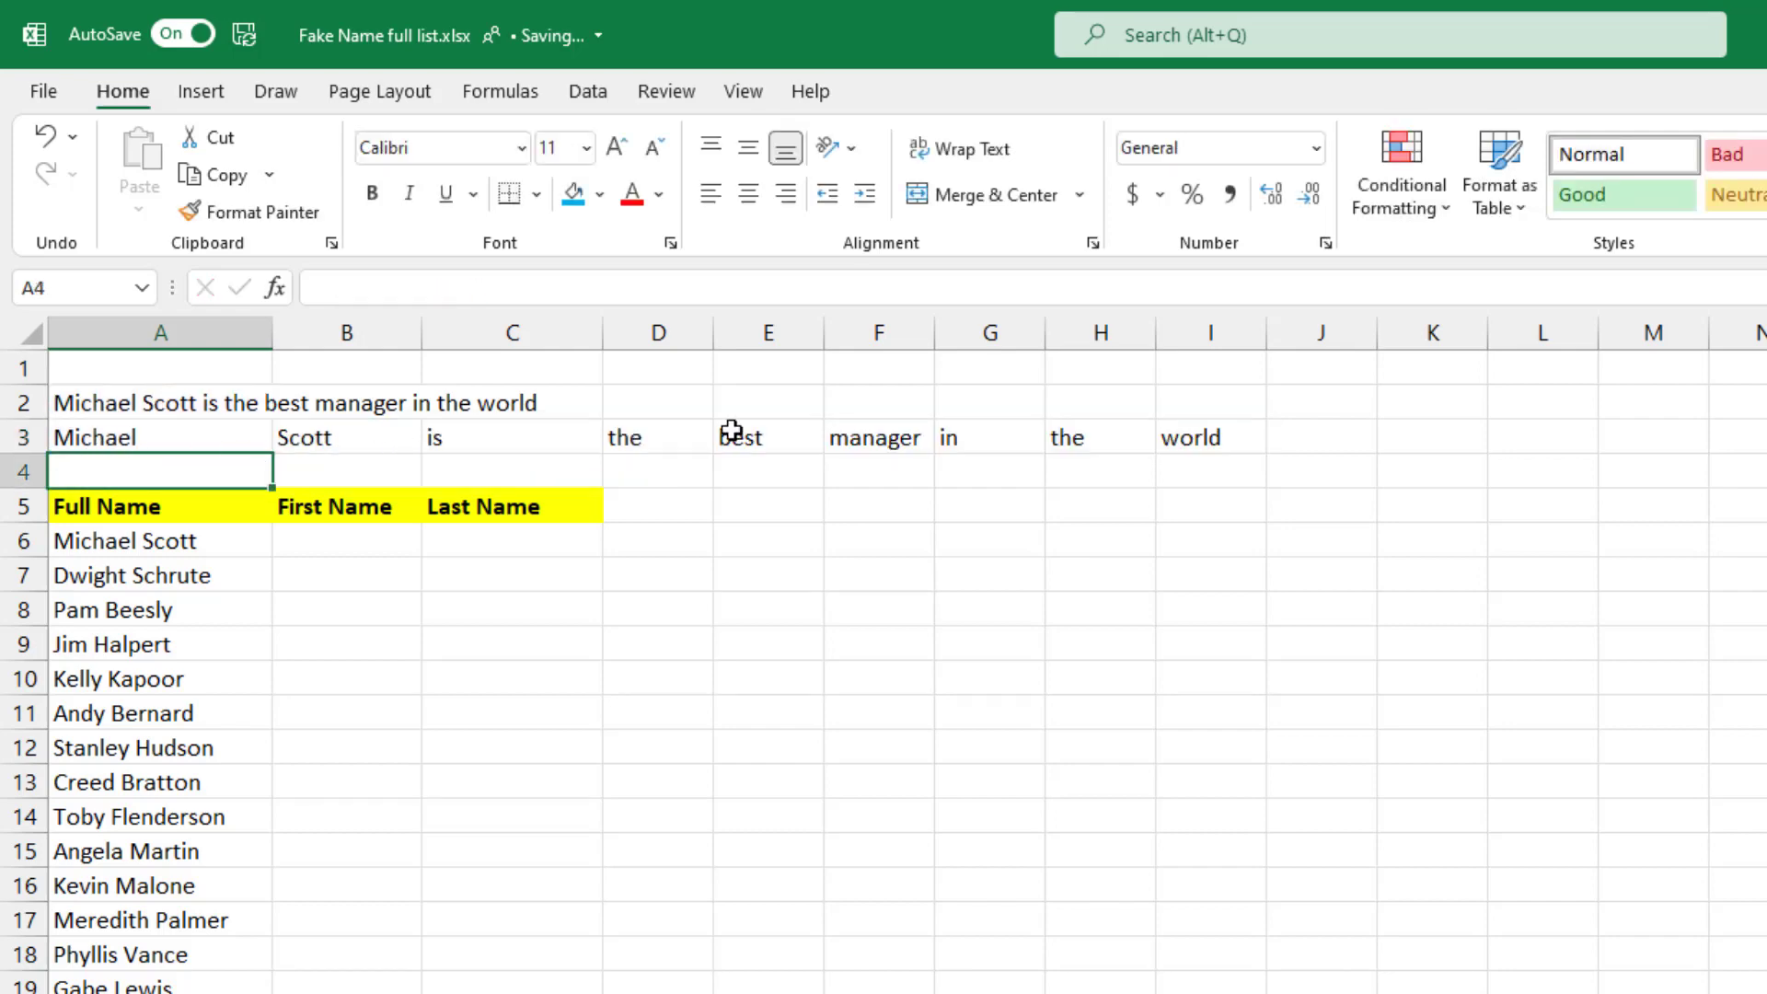
- Enter =TEXTSPLIT(A6," ") in B6 and fill it down for every full name
click(336, 550)
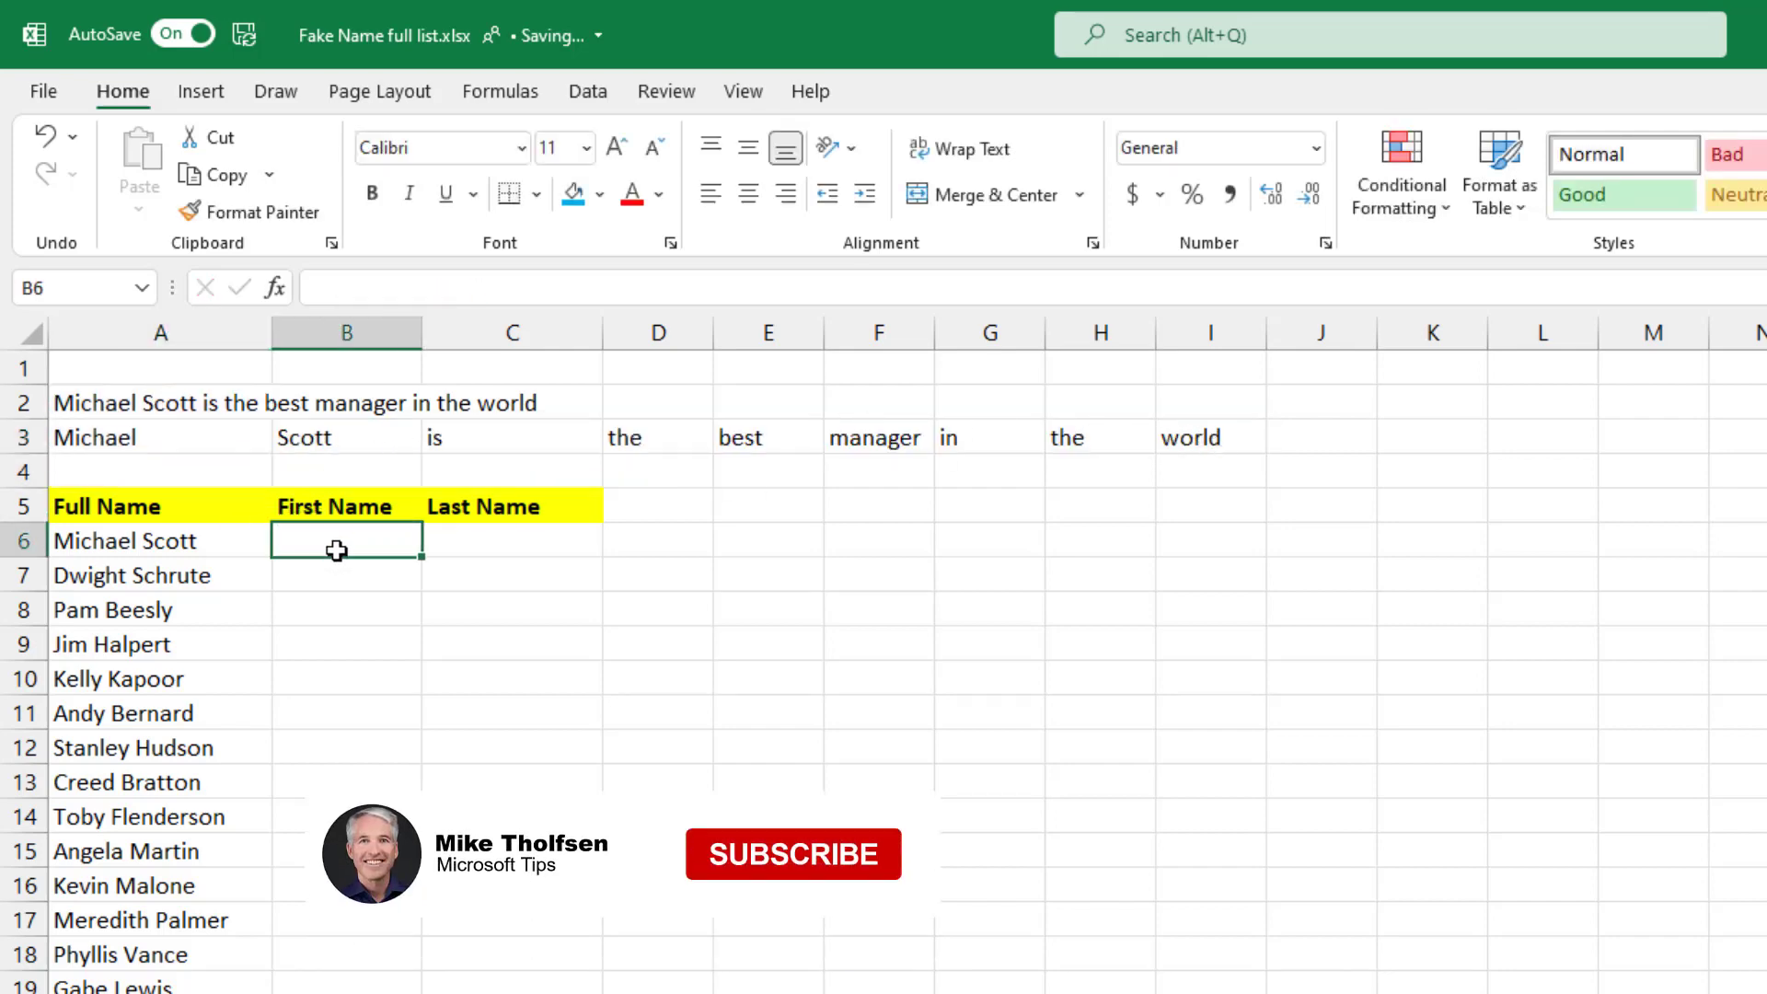
text(=TEXTSPLIT()
click(175, 541)
text(,)
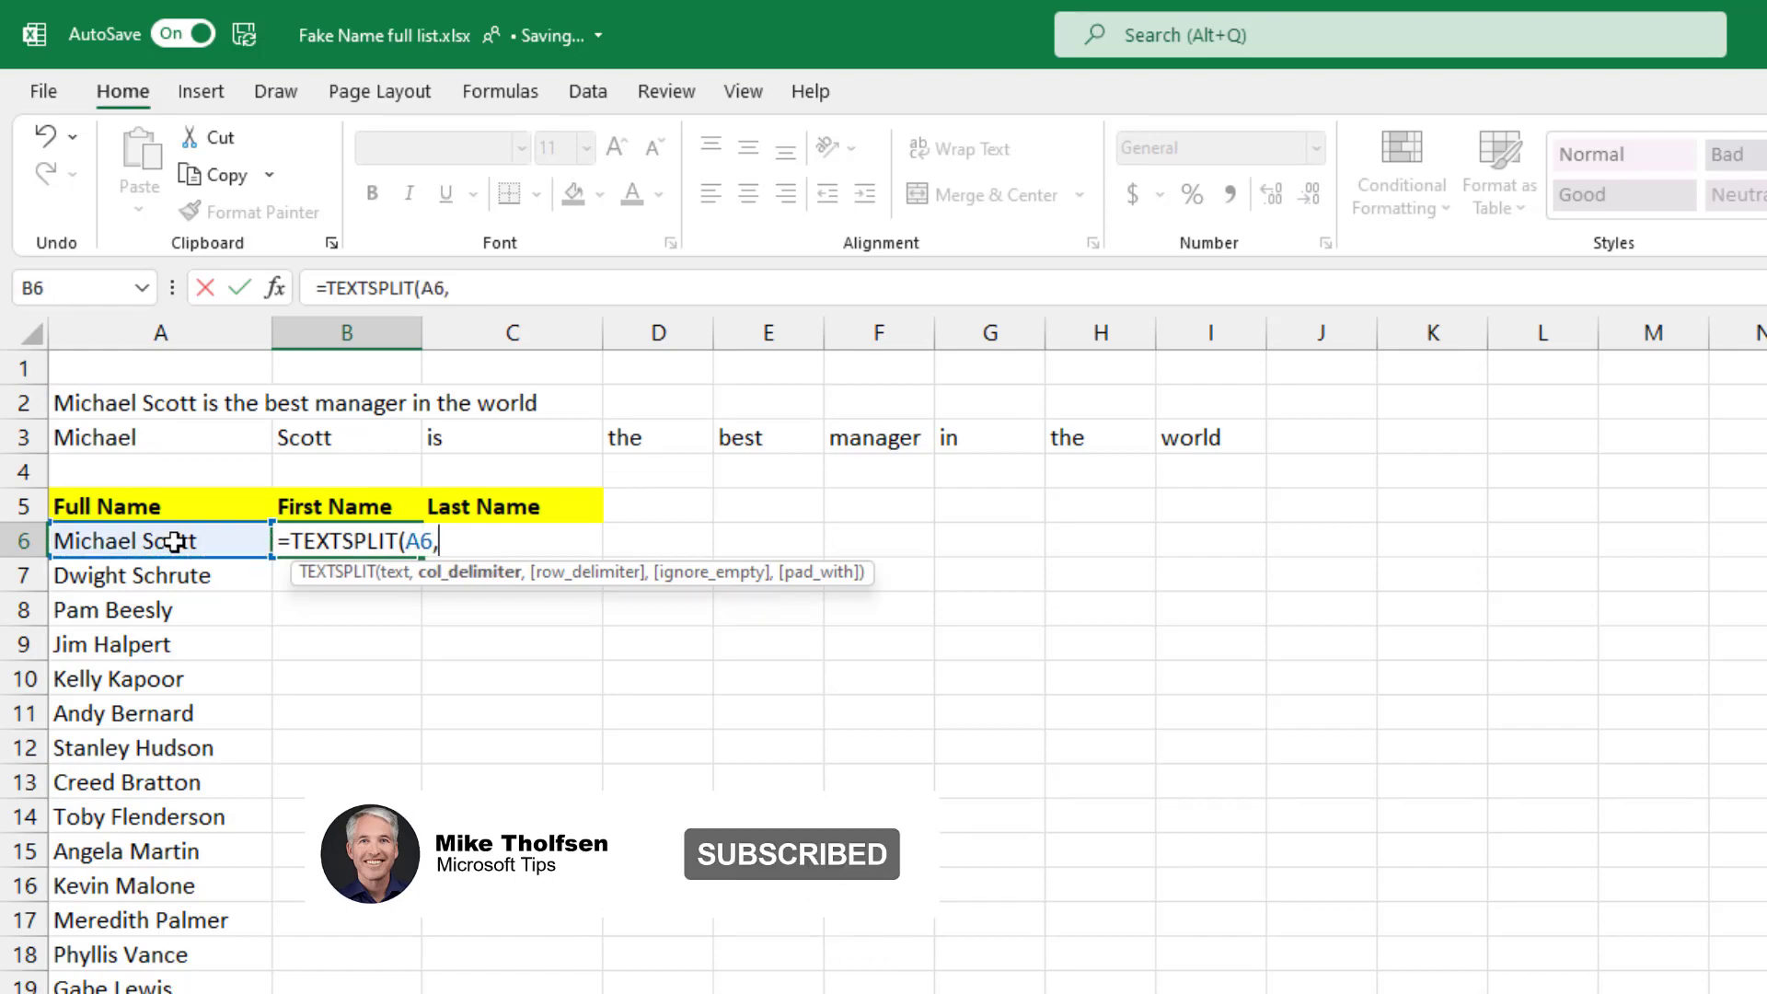
text( " "))
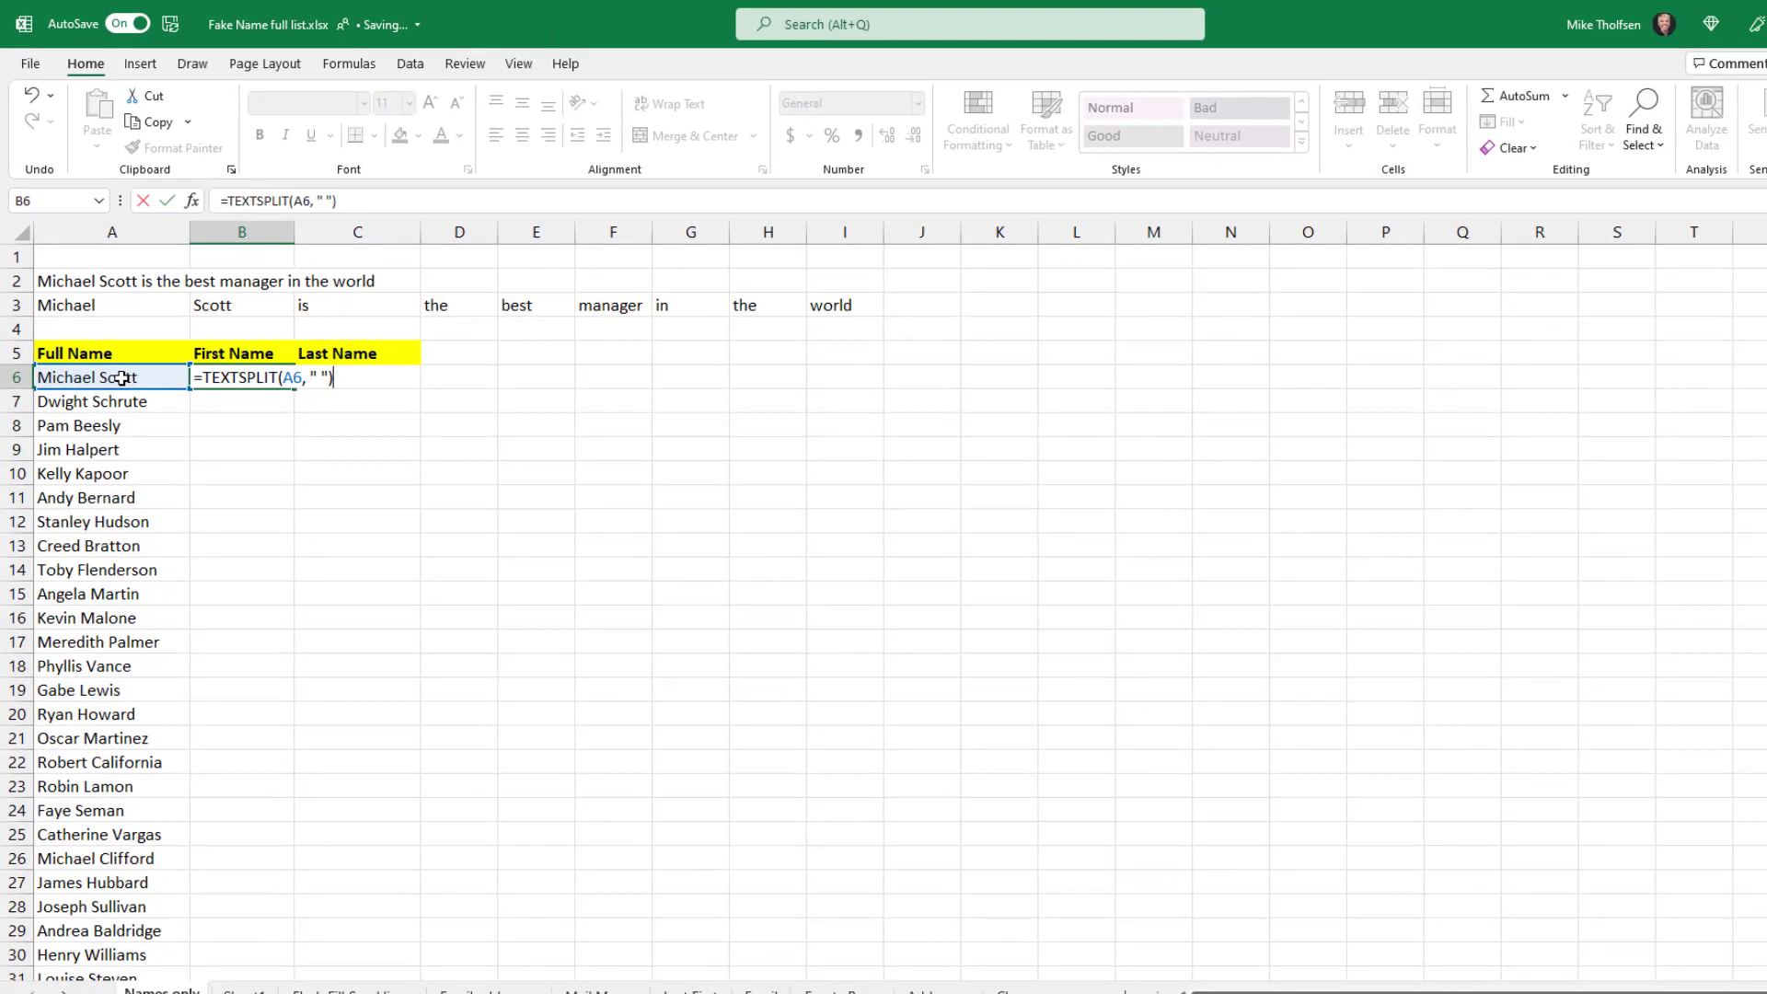
key(Return)
double_click(351, 462)
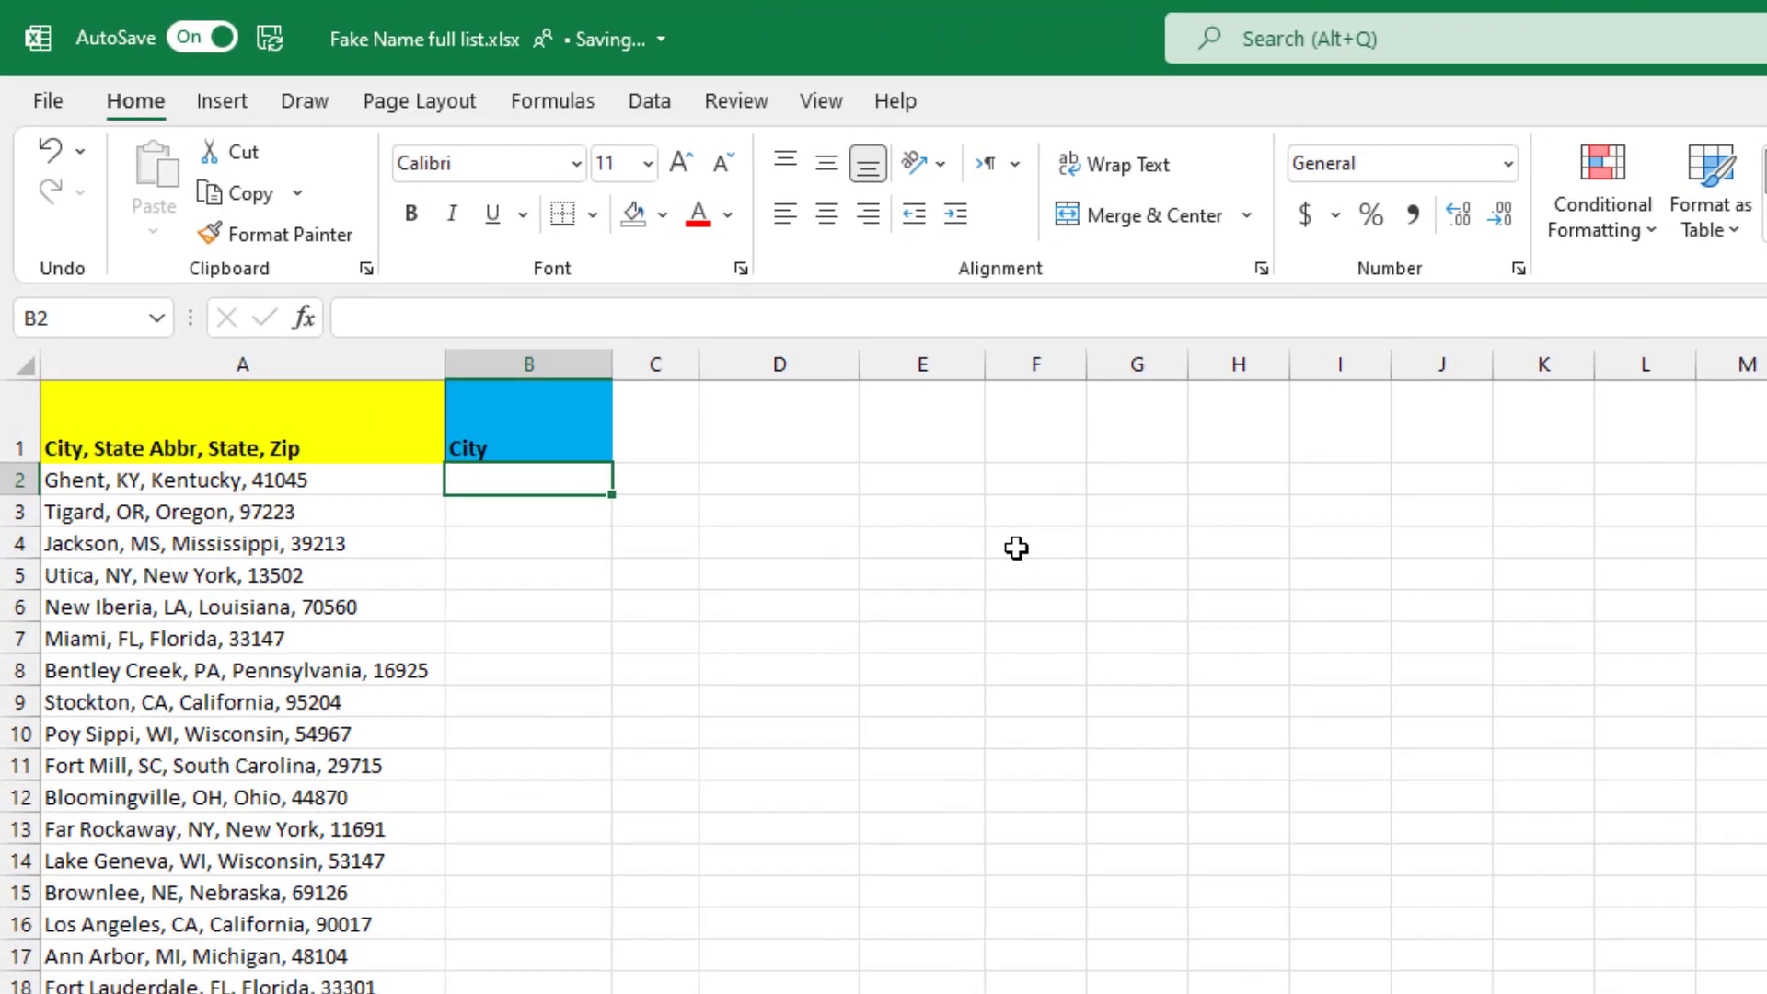
- Enter =TEXTBEFORE(A2,",") in B2 and copy it down to row 32 to show each city
text(=)
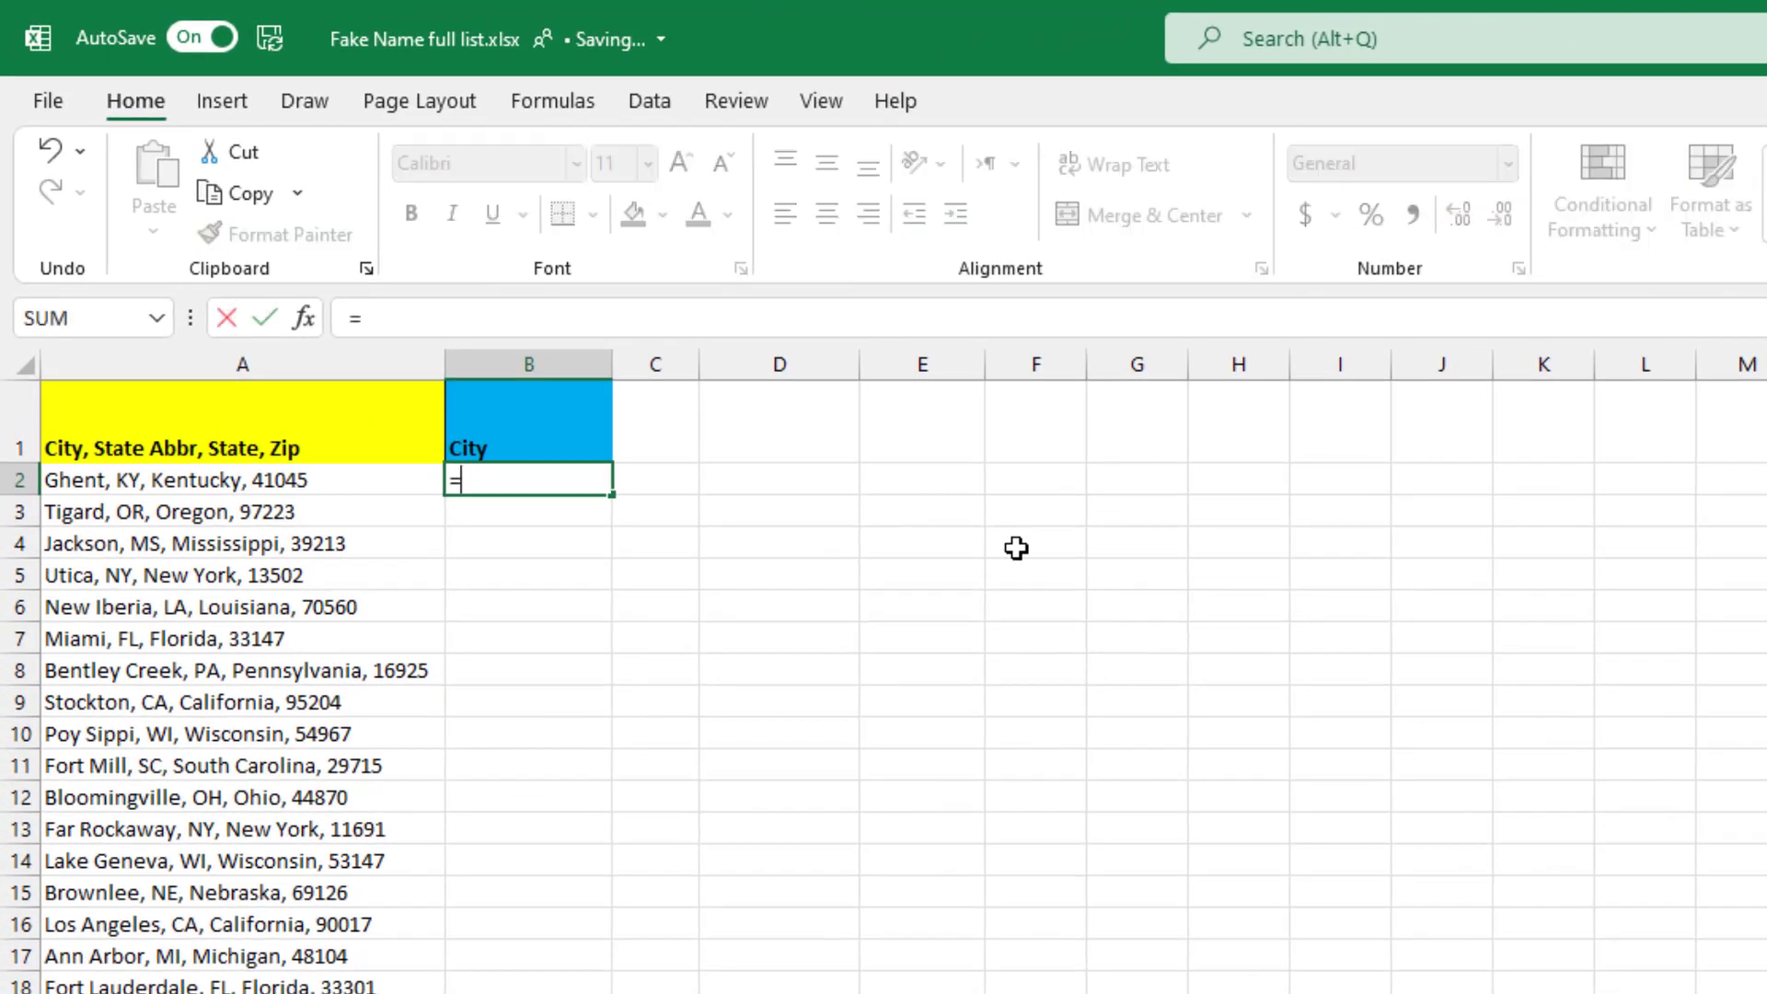
text(TEXTBEFORE()
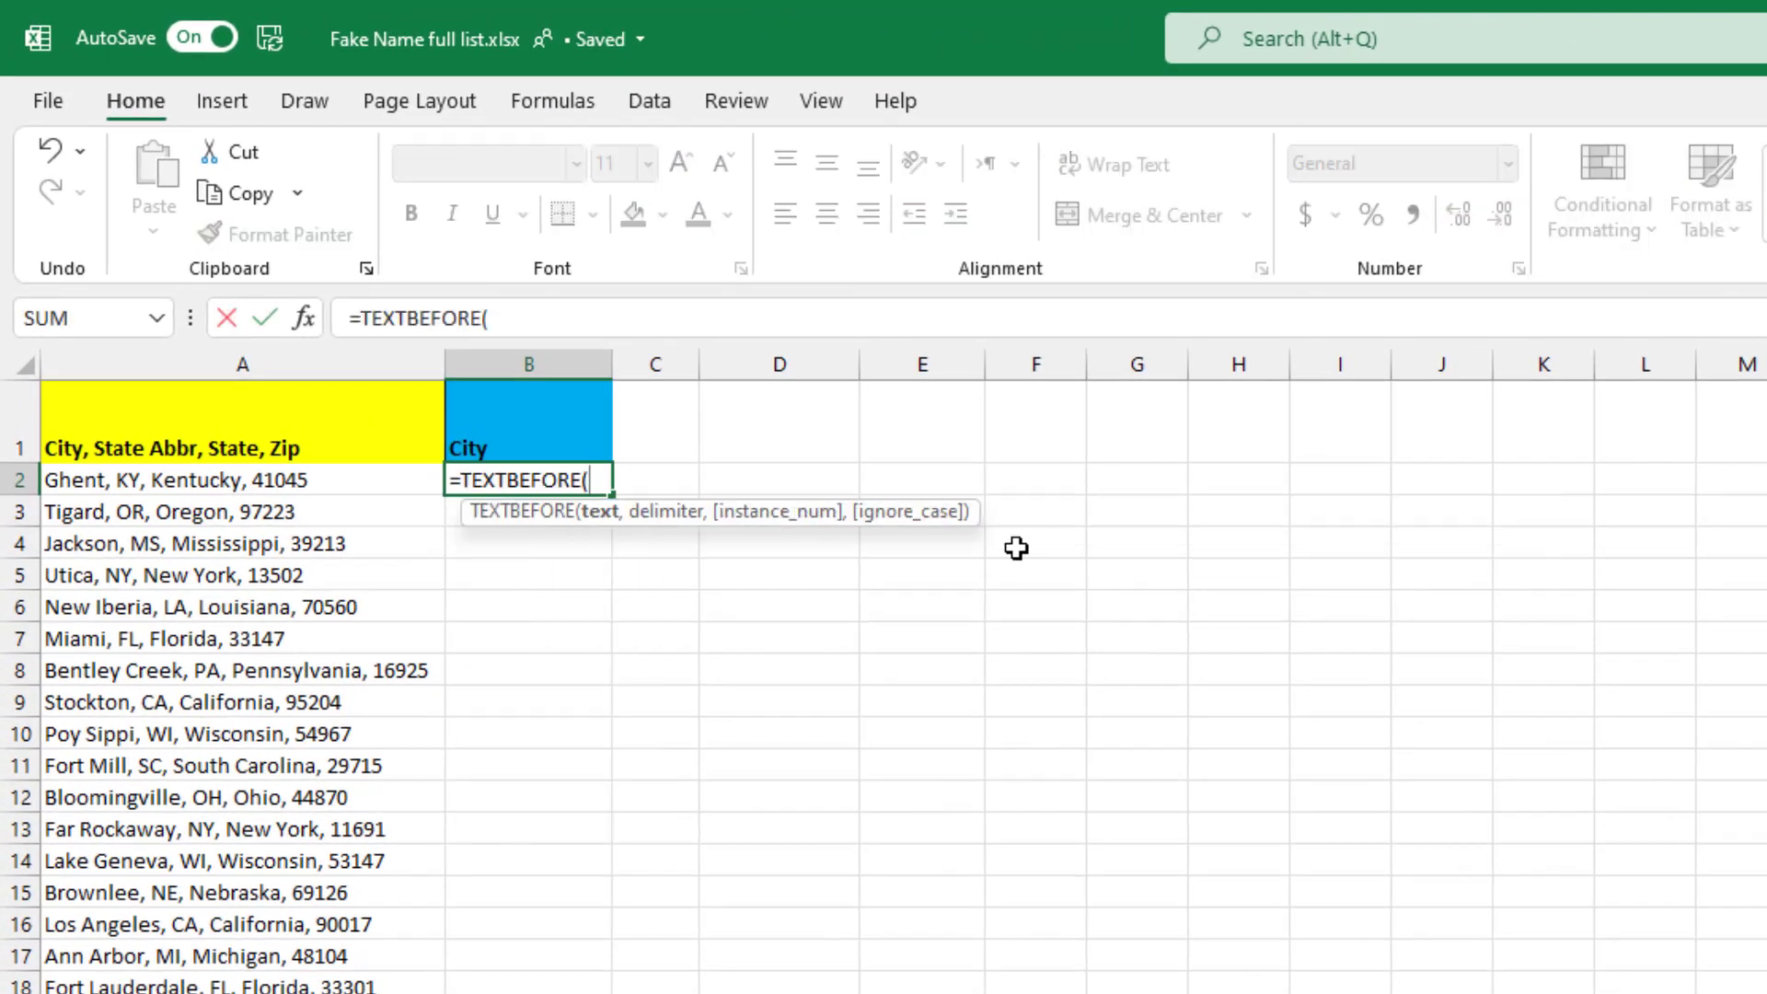
click(159, 480)
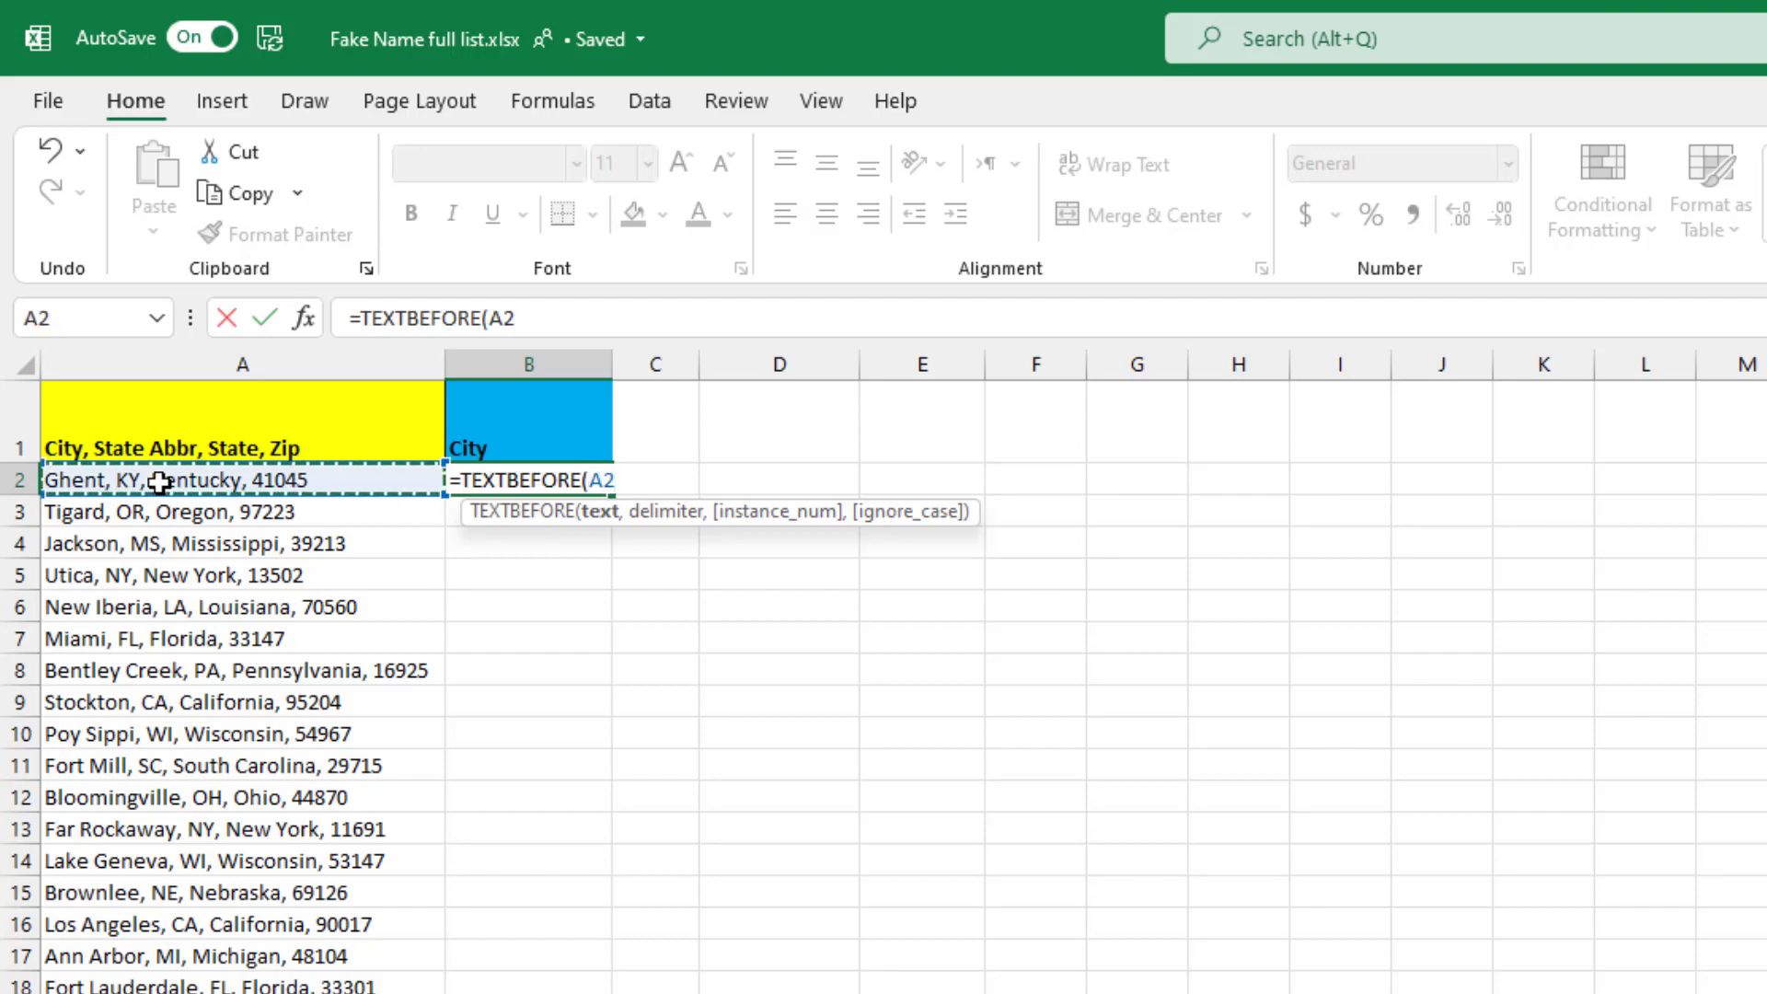
text(,)
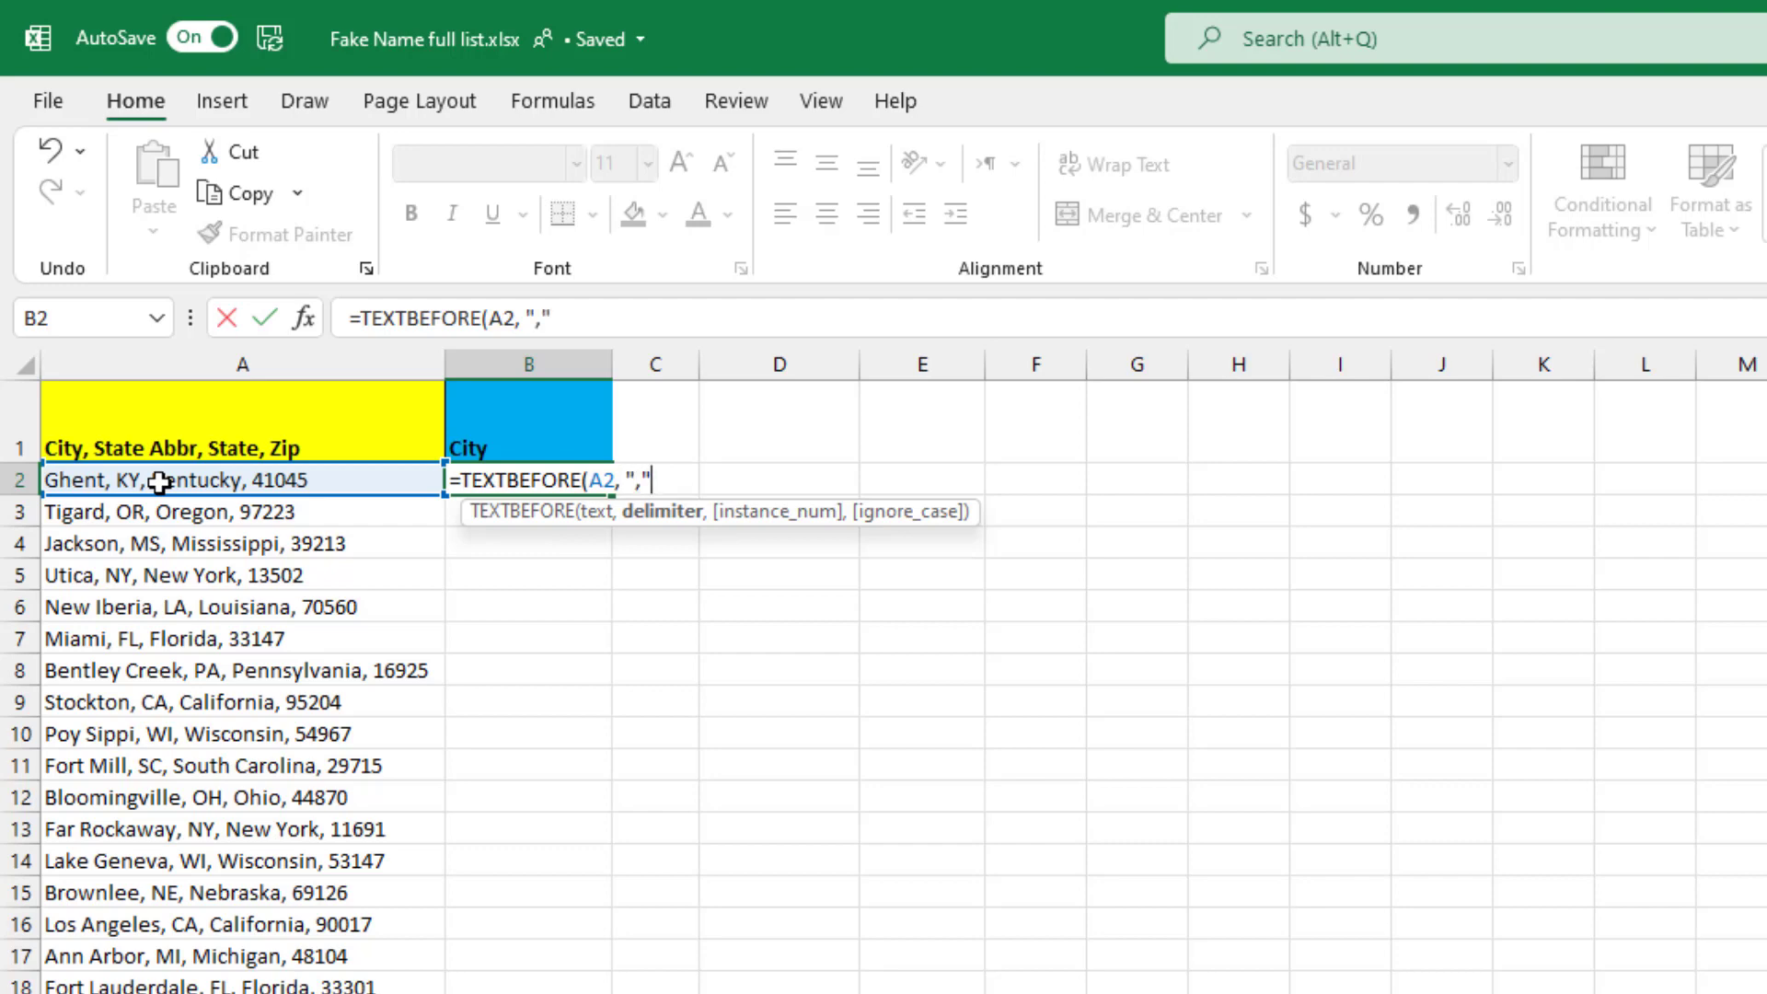
text(","))
key(Return)
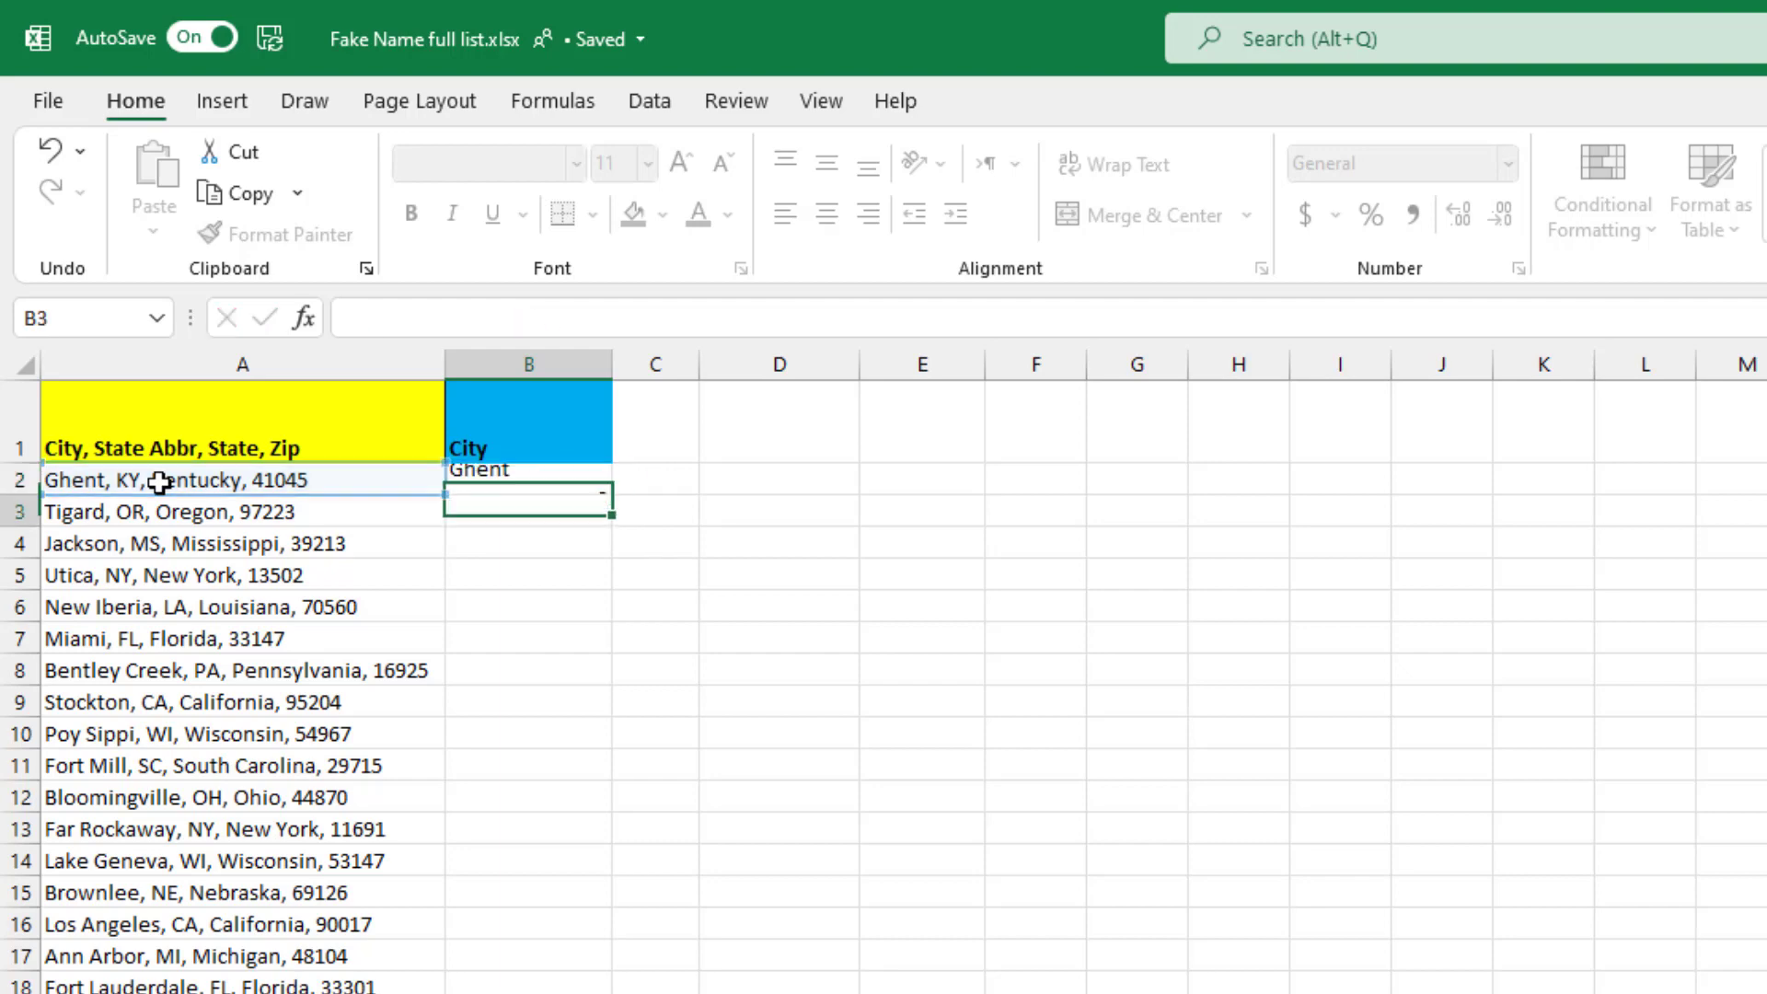
click(556, 477)
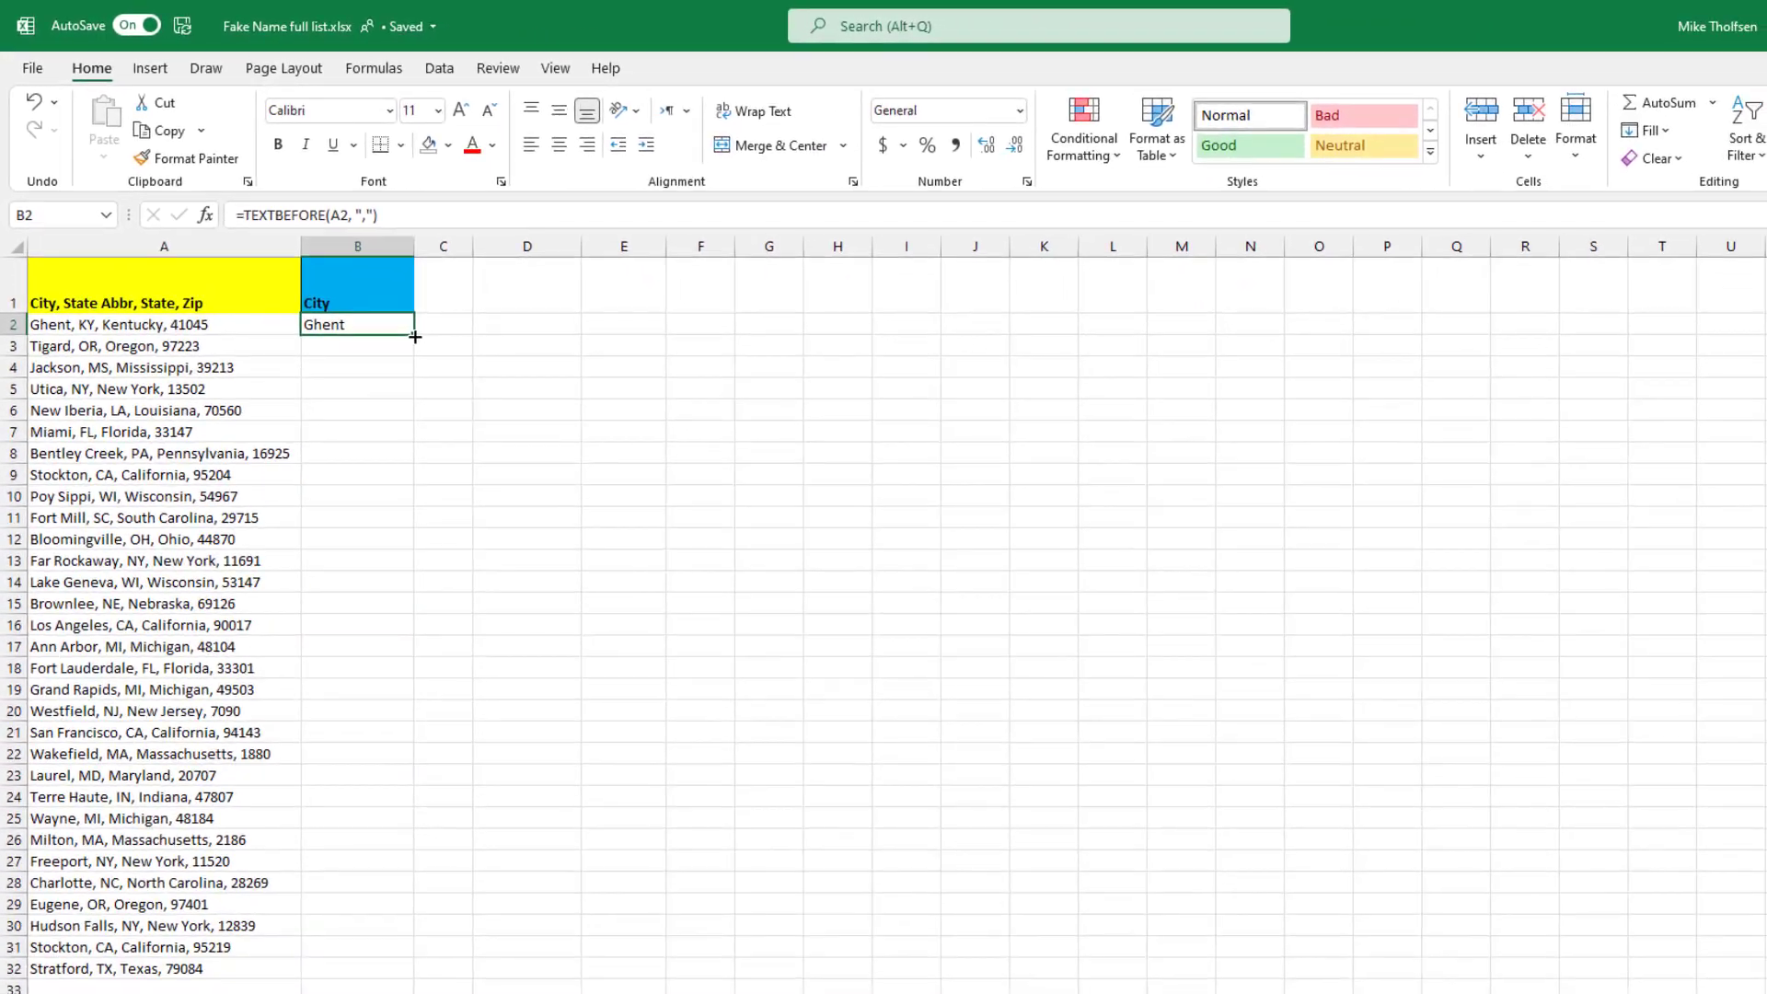
double_click(415, 337)
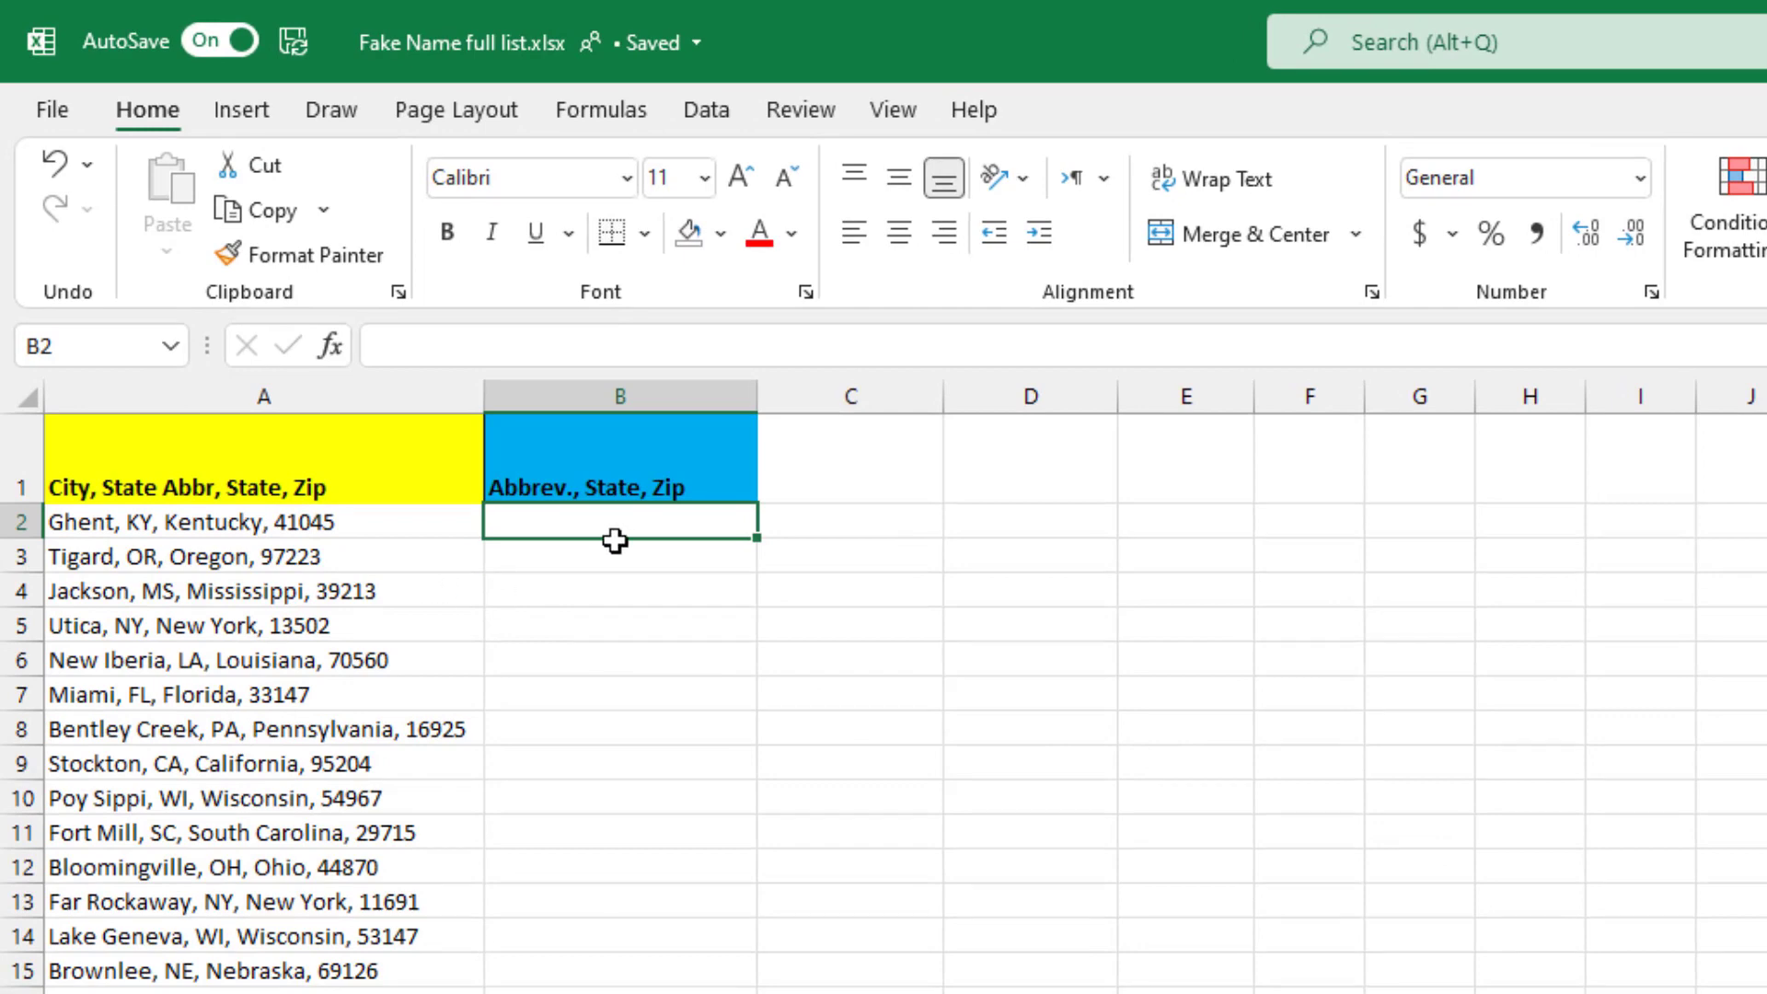
- Enter =TEXTAFTER(A2,", ") in B2 and copy it down through row 32
text(=TEXTAFTER)
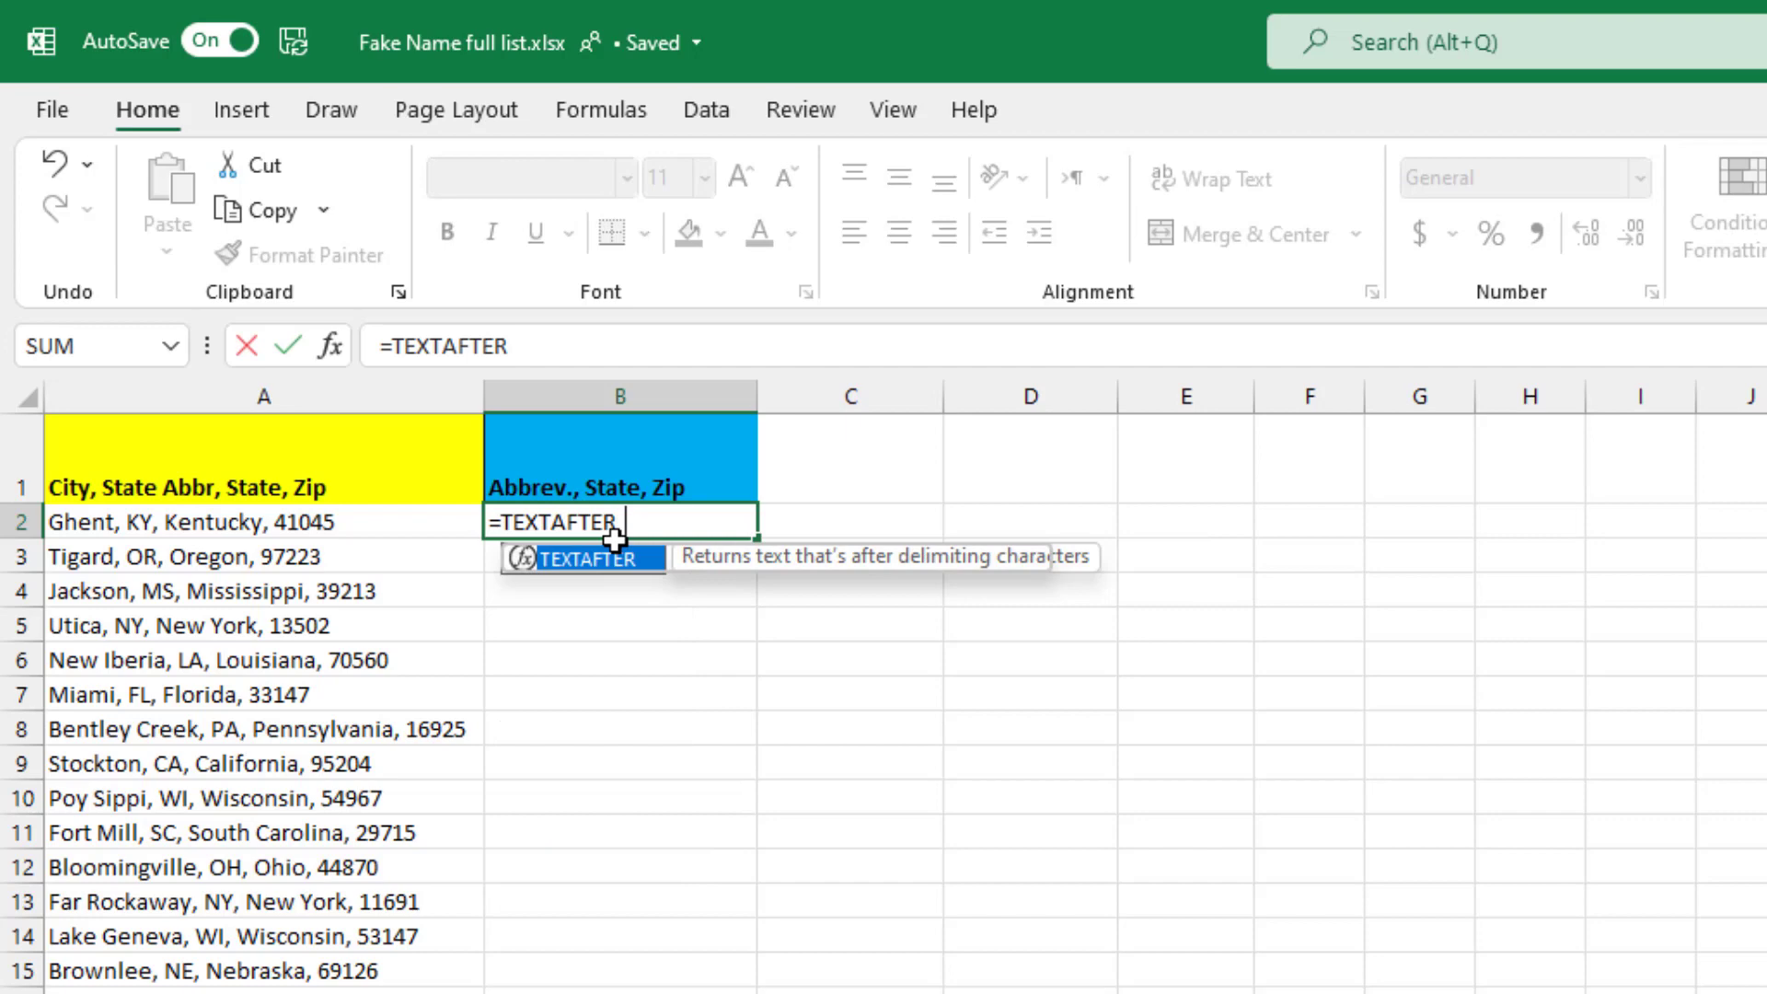
text(()
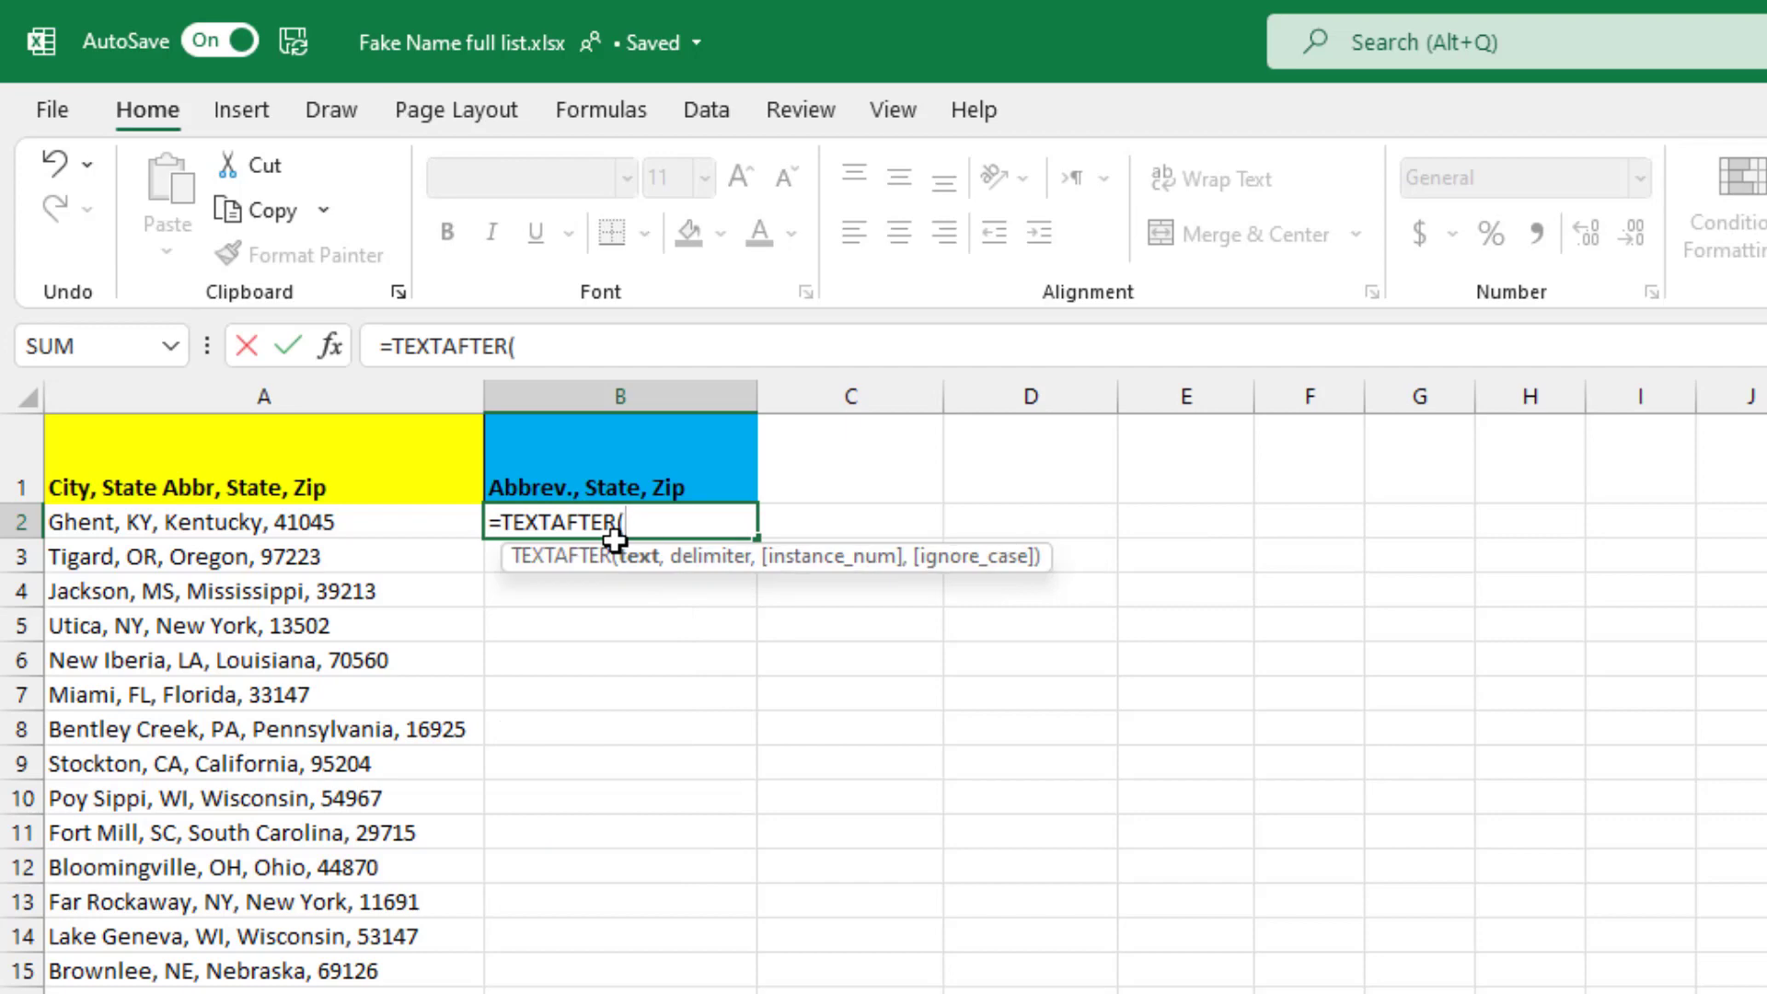
click(161, 521)
text(,)
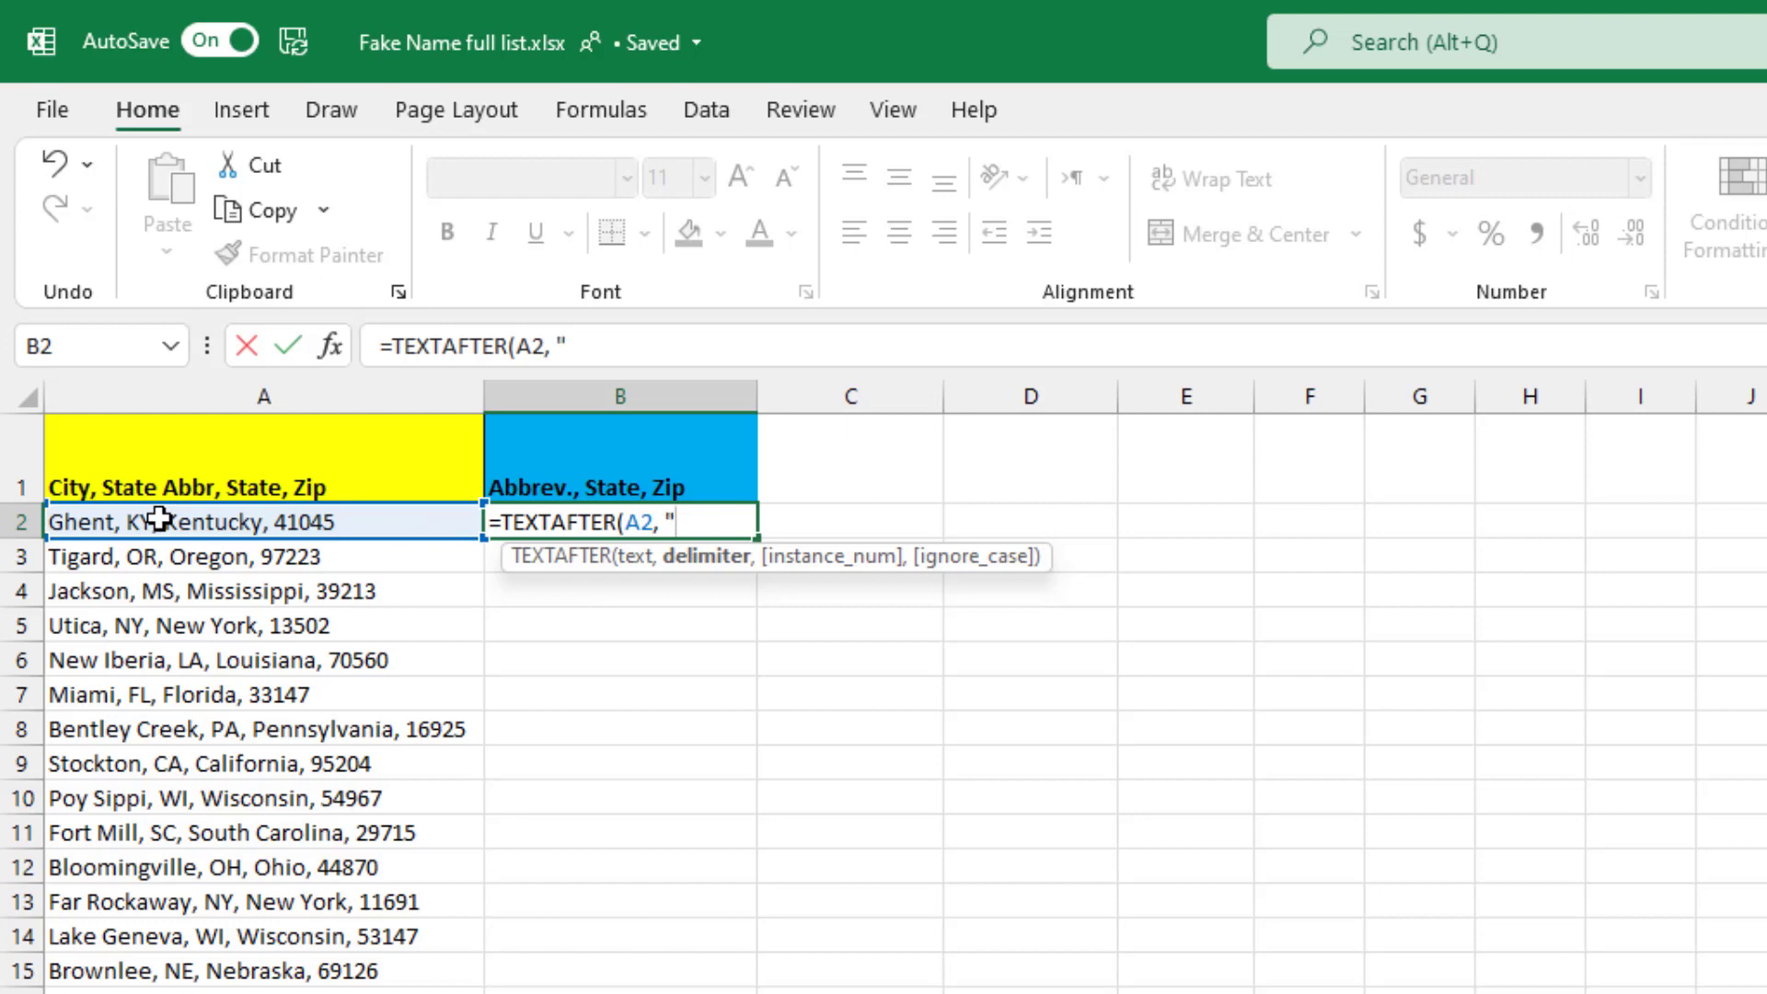
text(",)
text())
key(Return)
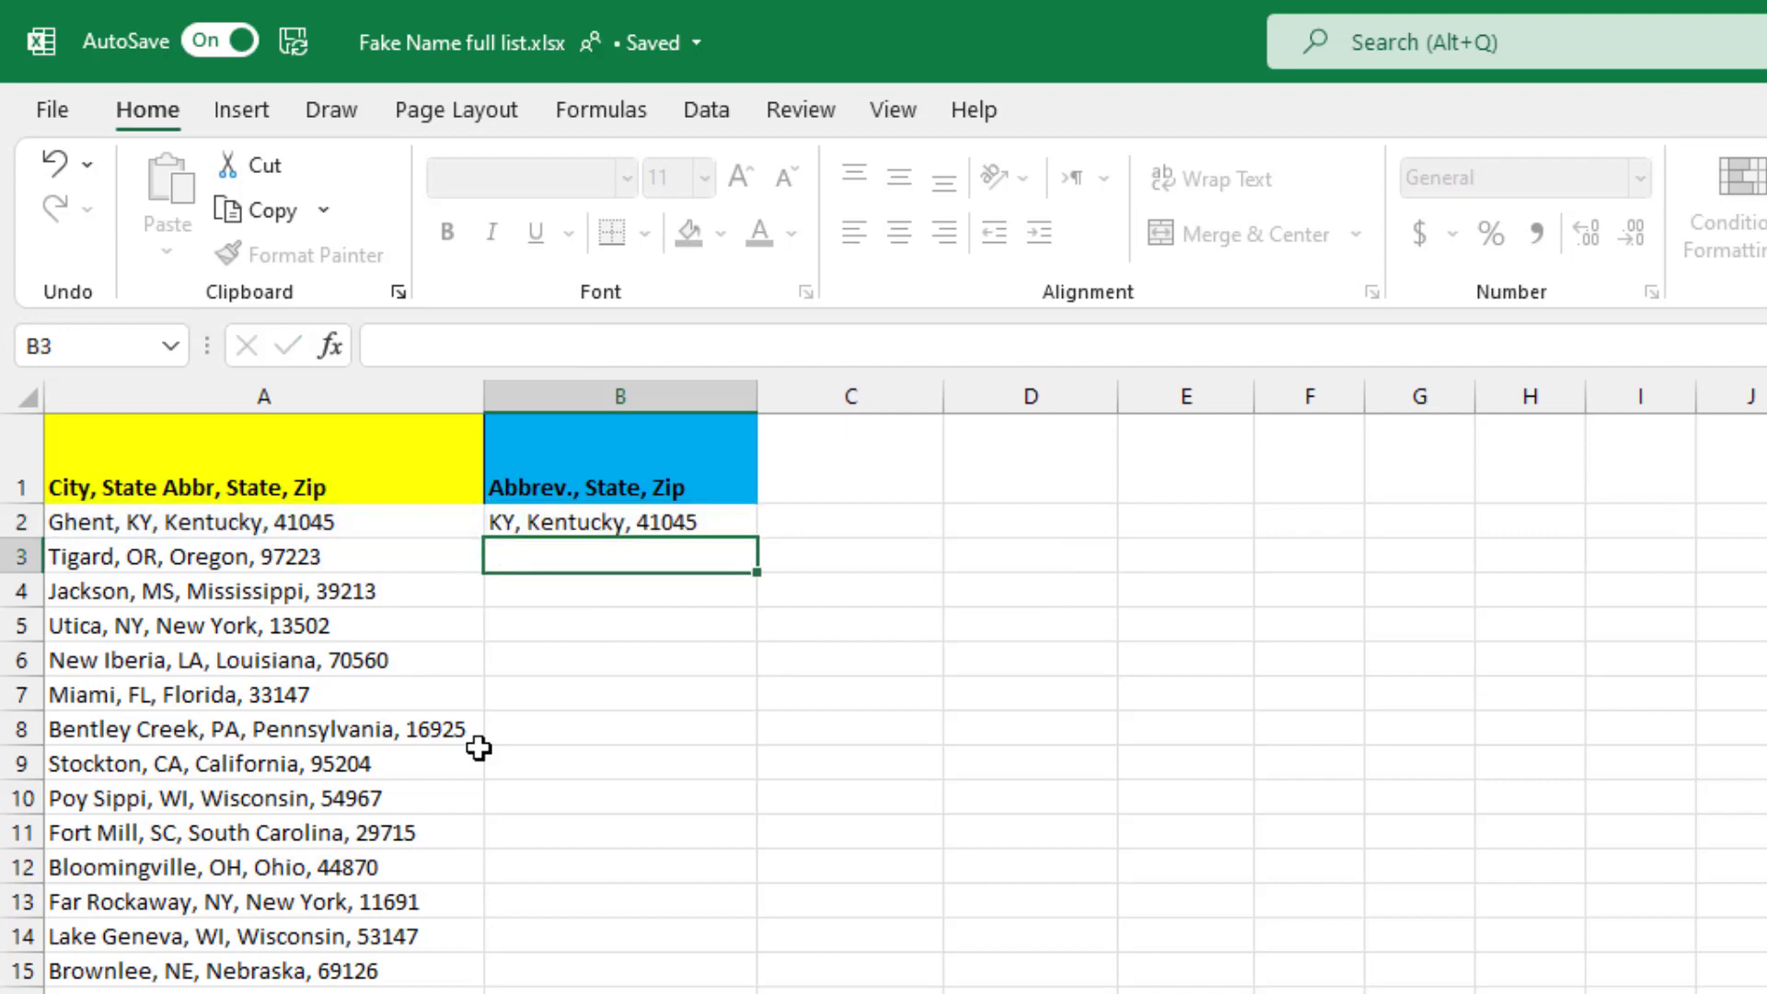
click(717, 525)
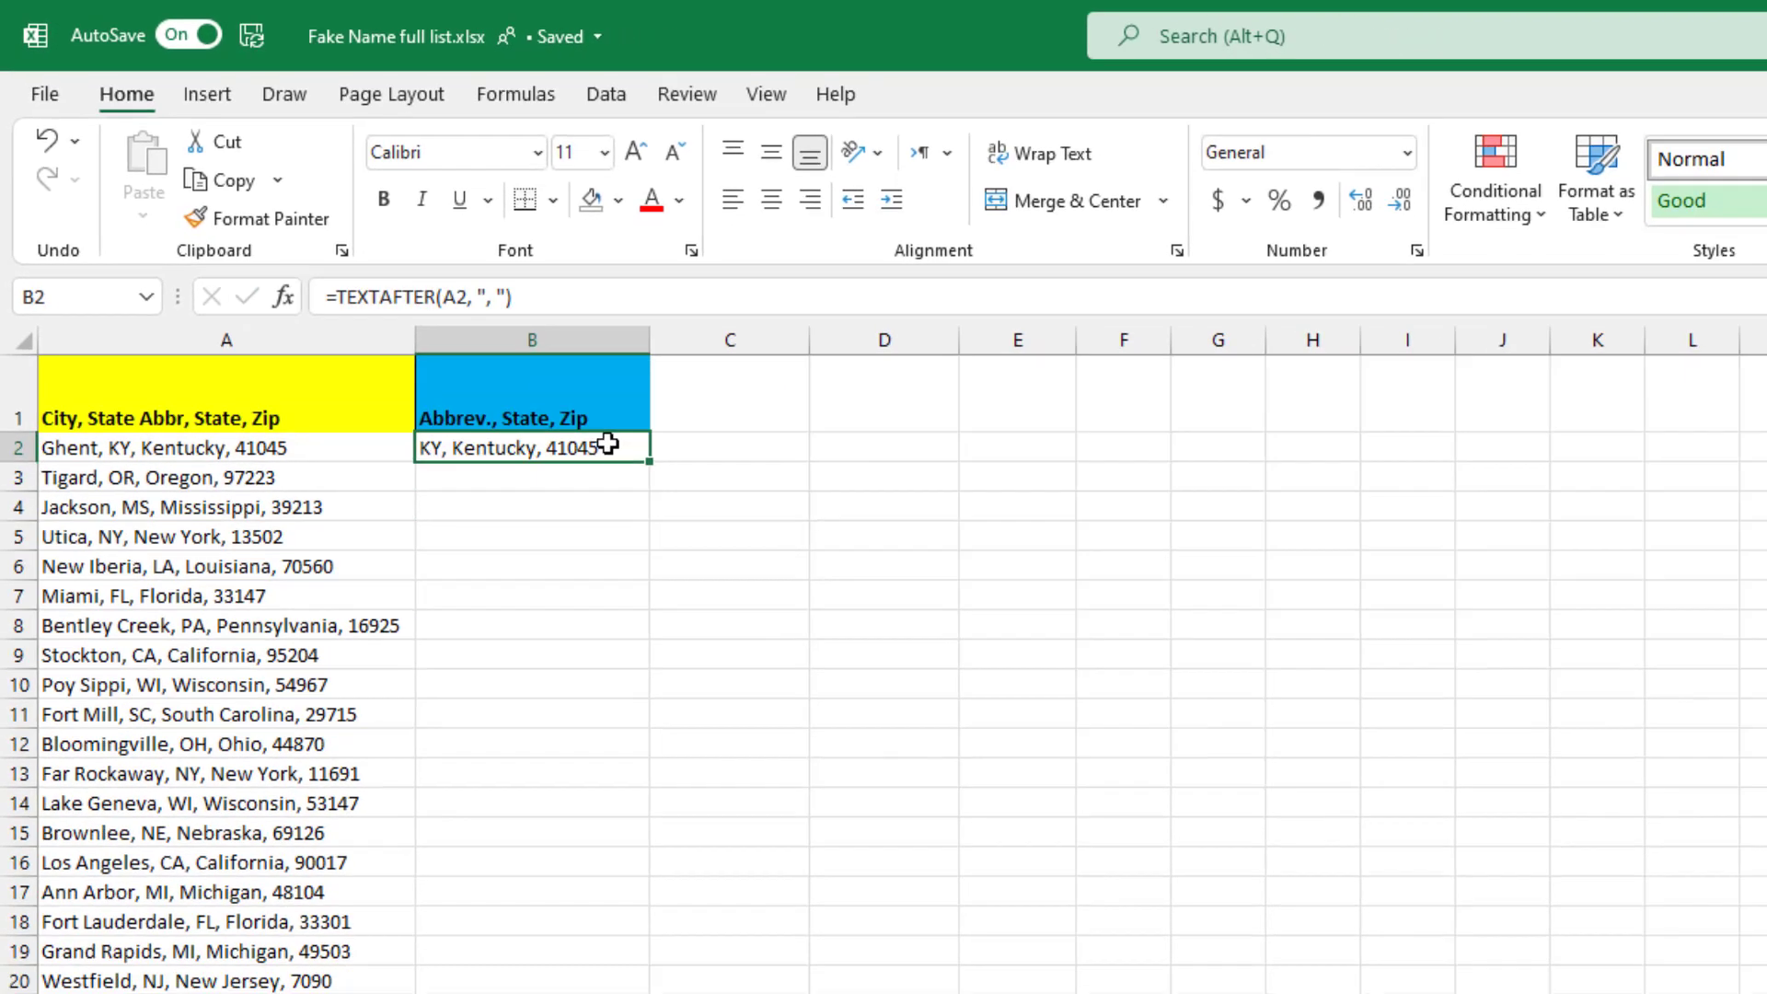
double_click(756, 538)
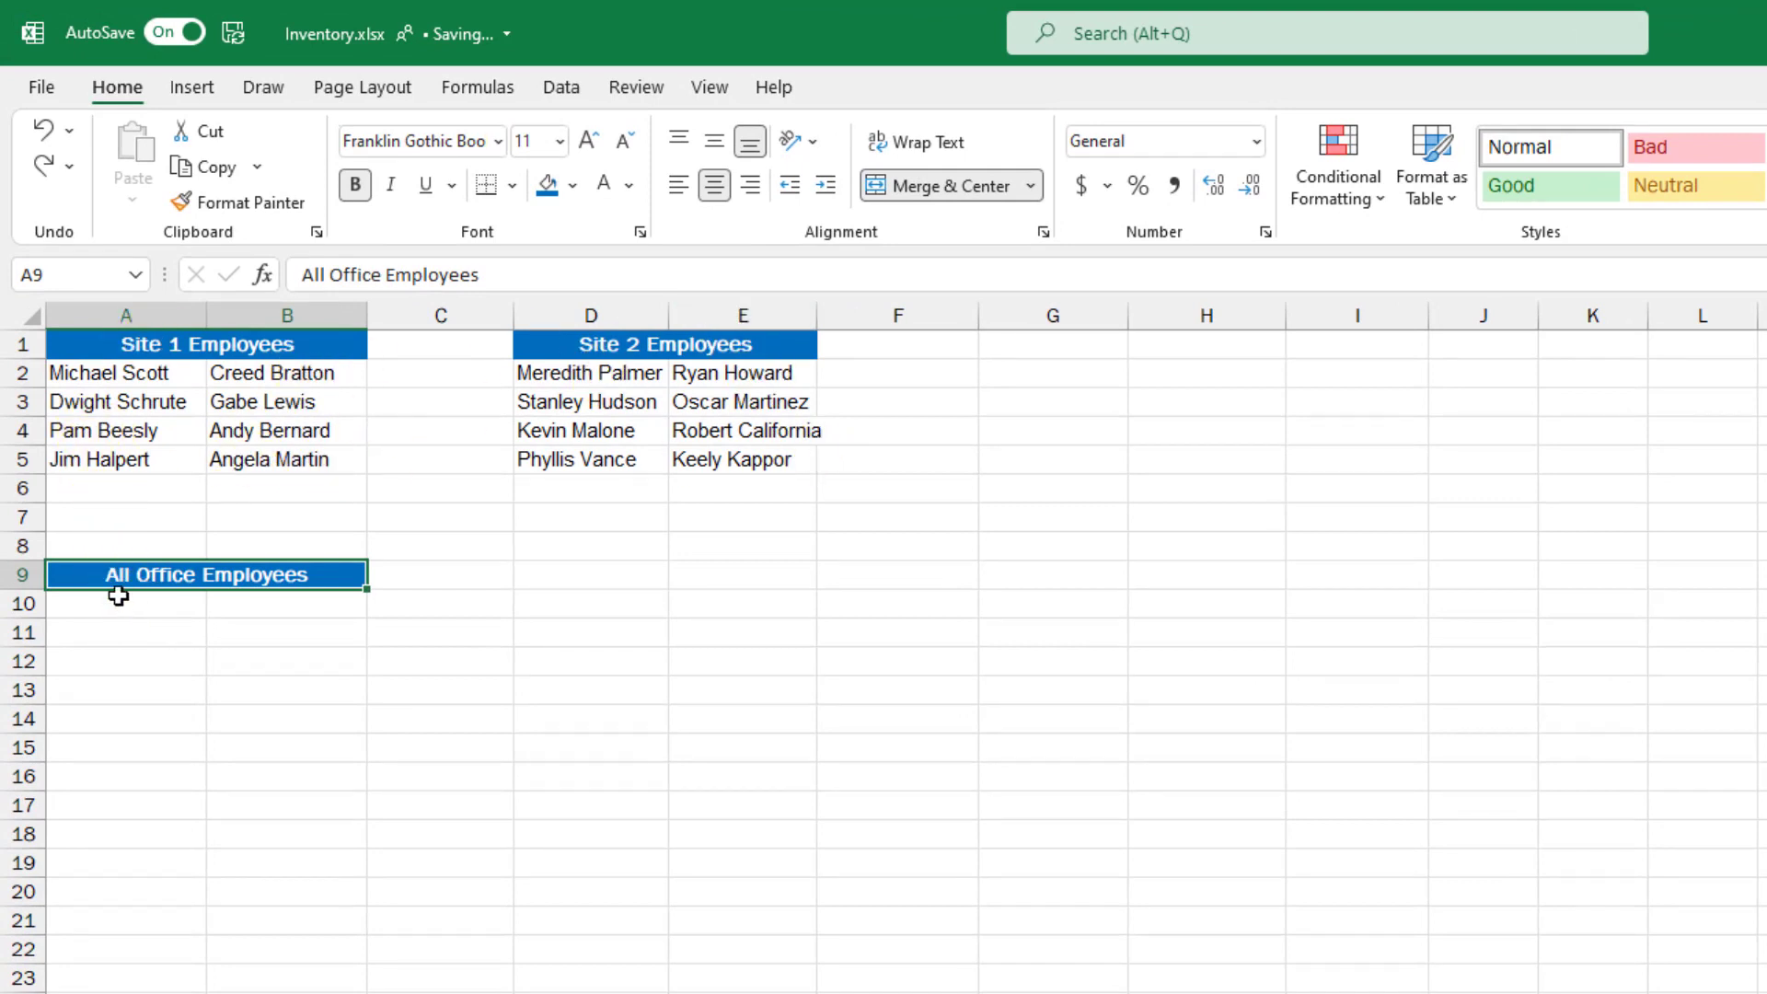
- Enter =VSTACK(A2:B5,D2:E5) in A10 to stack both site lists vertically
click(121, 600)
text(=)
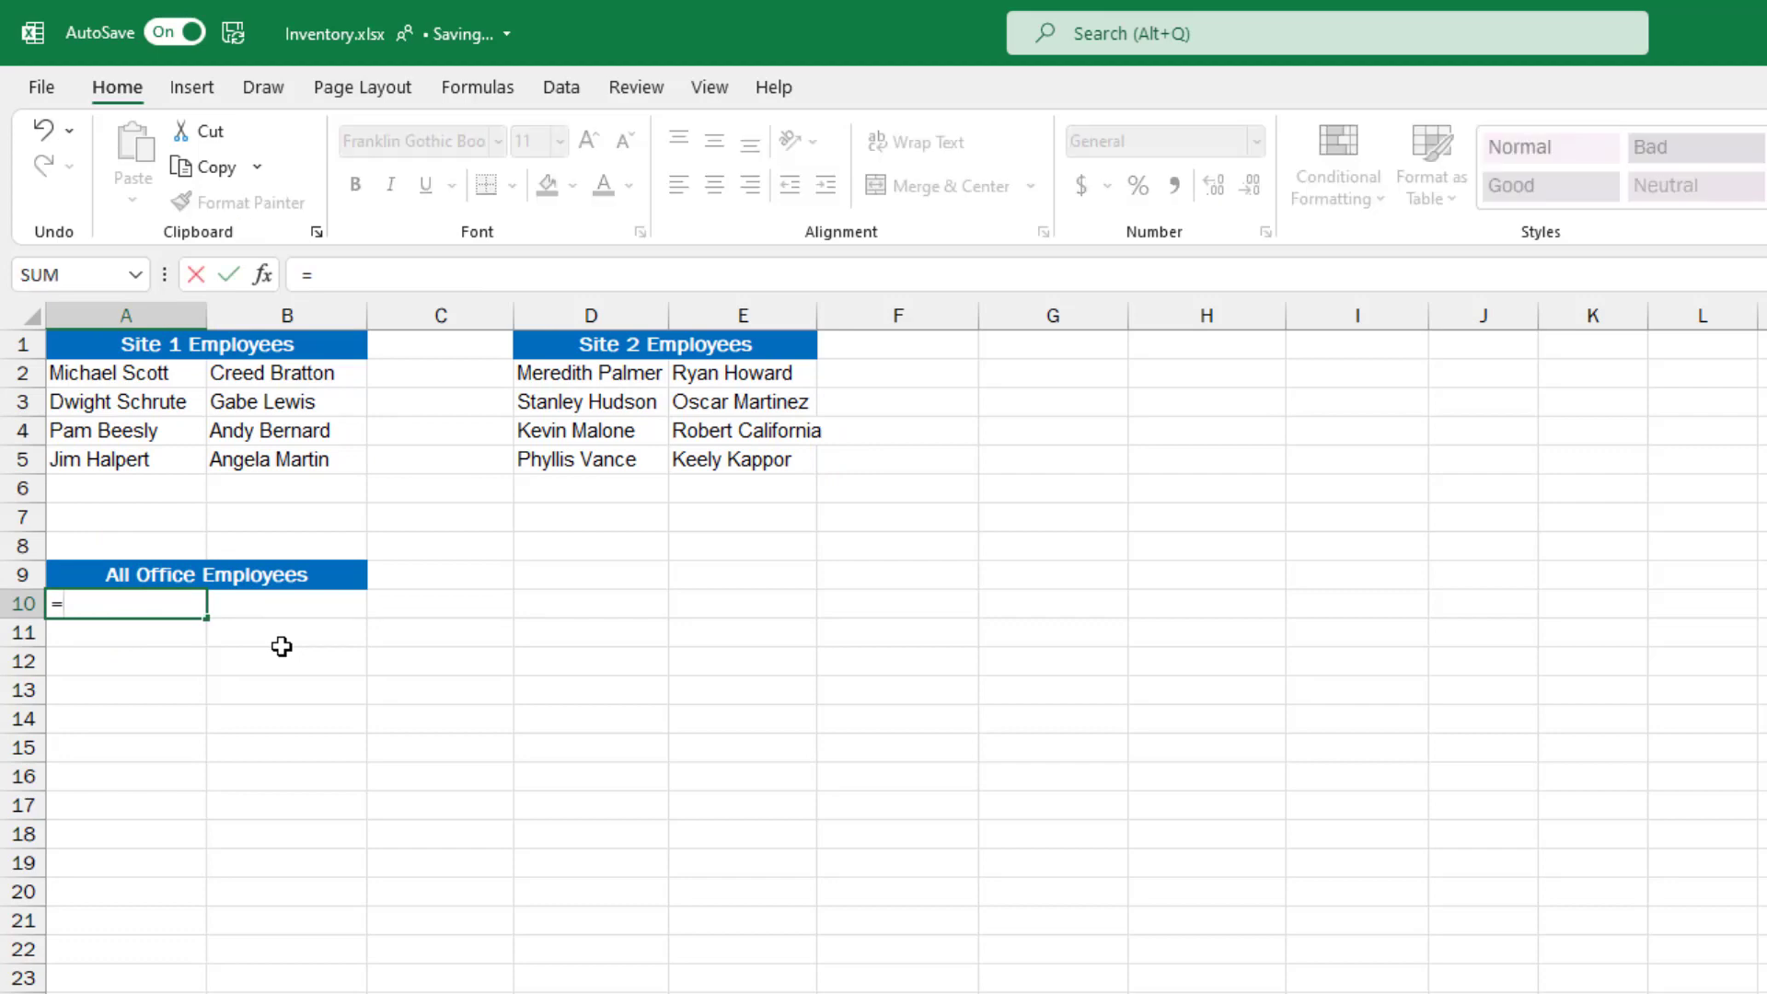
text(VSTACK()
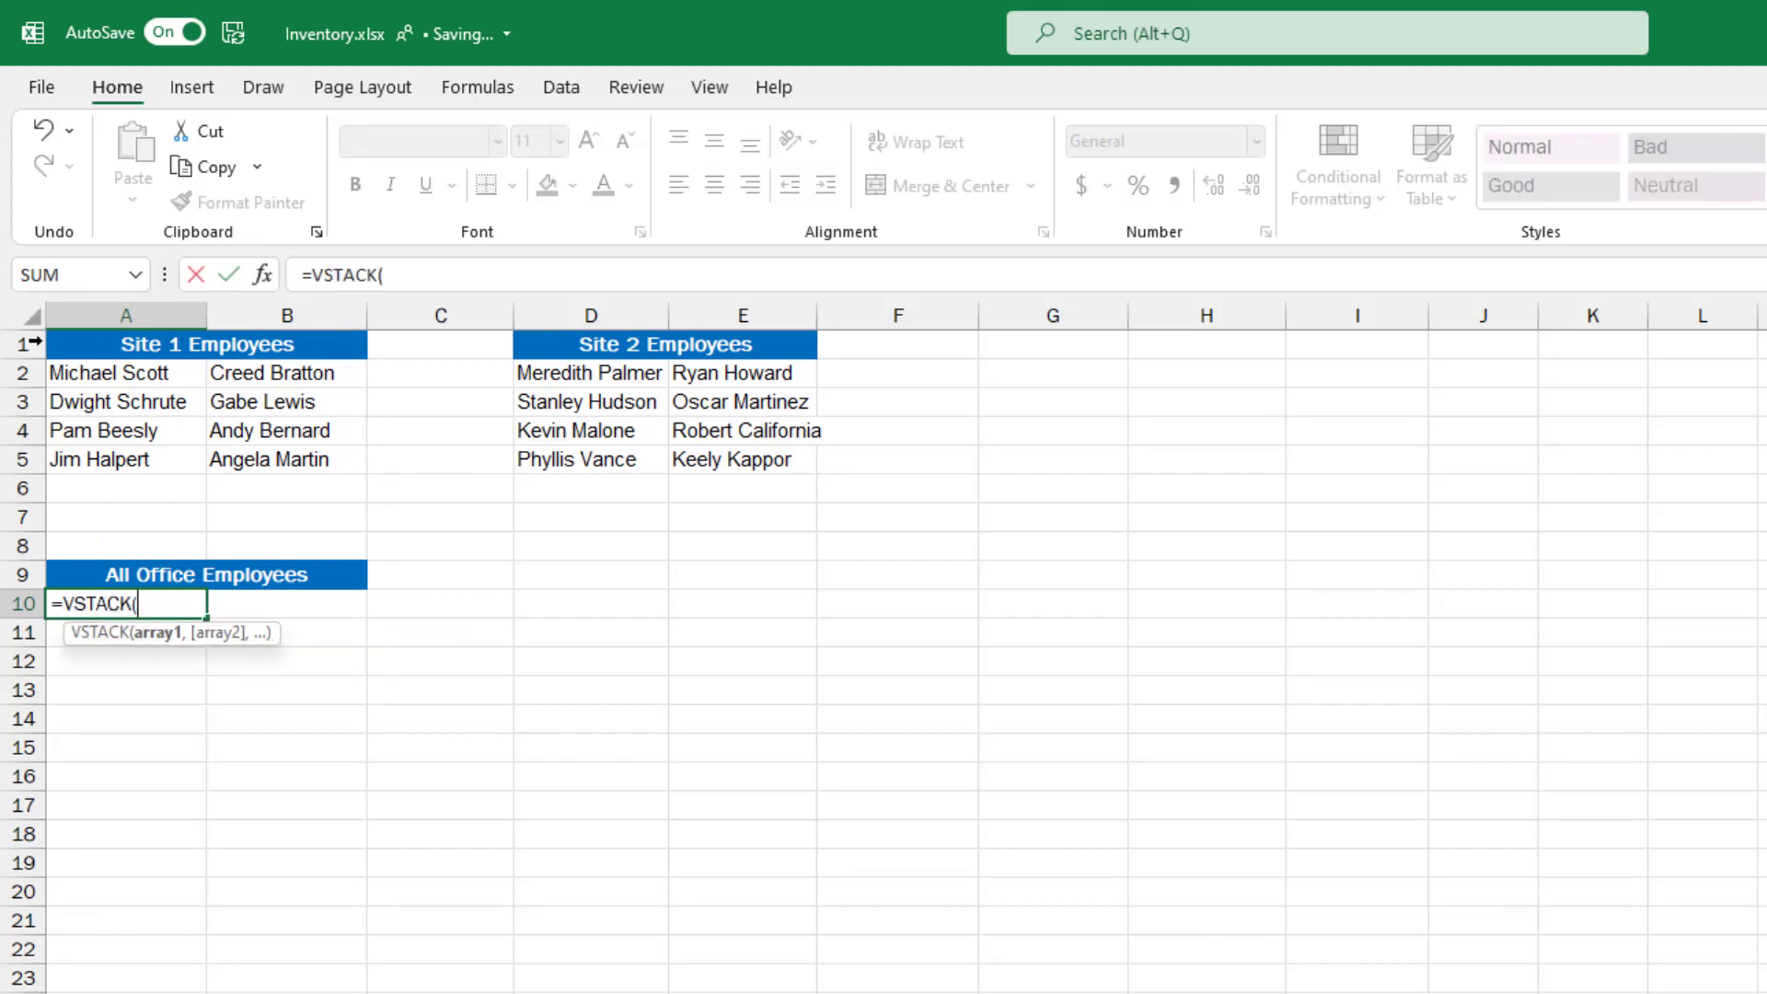
drag(126, 372, 261, 458)
text(,)
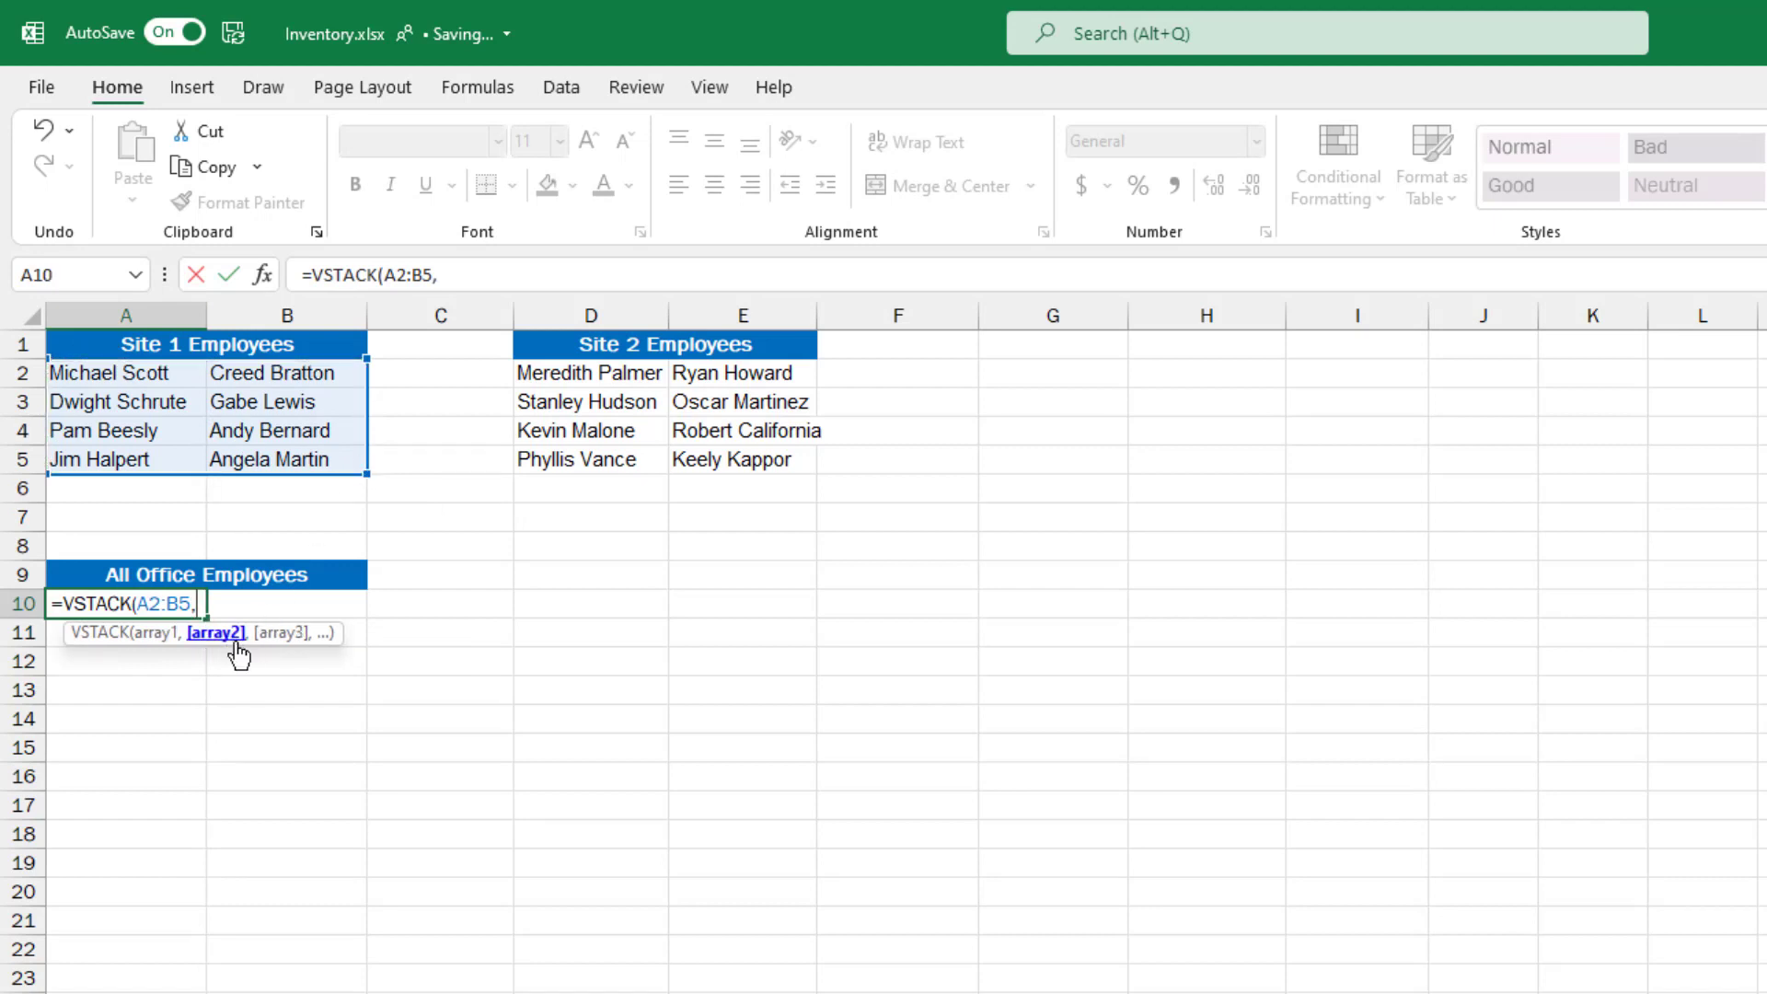
drag(588, 375, 736, 462)
text())
key(Return)
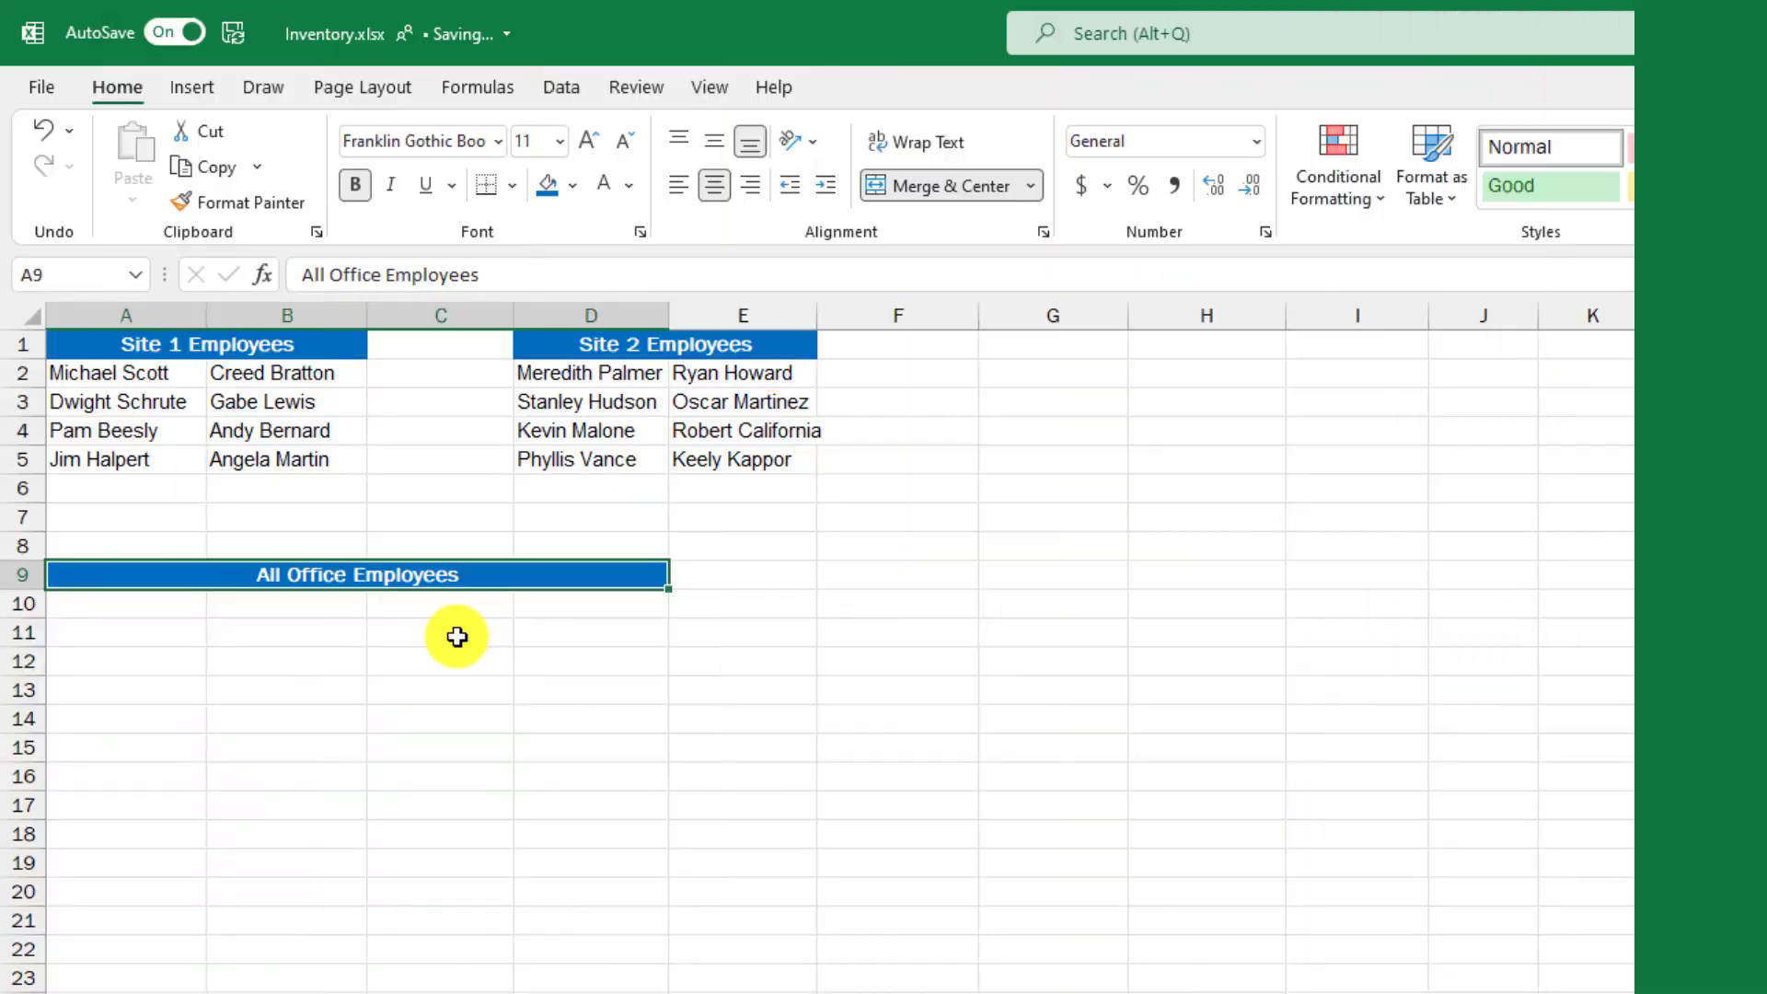
- Enter =HSTACK(A2:B5,D2:E5) in A10 to place both site lists side by side
click(154, 606)
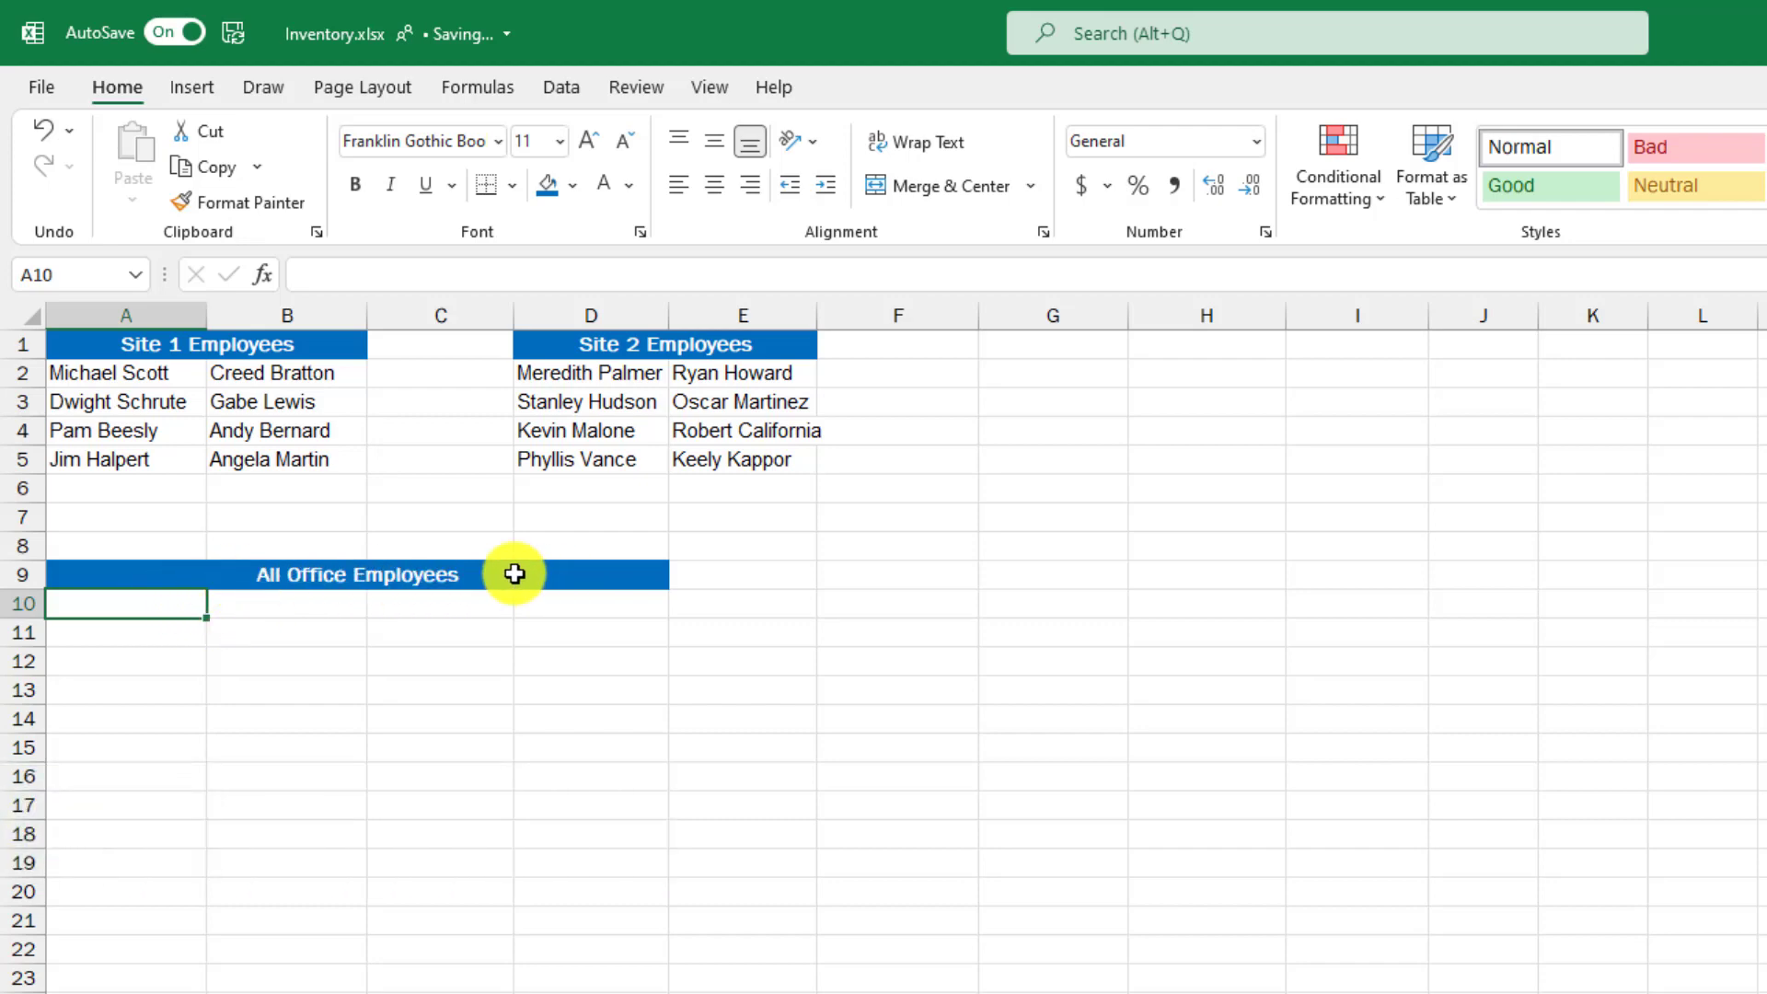
text(=HS)
key(Tab)
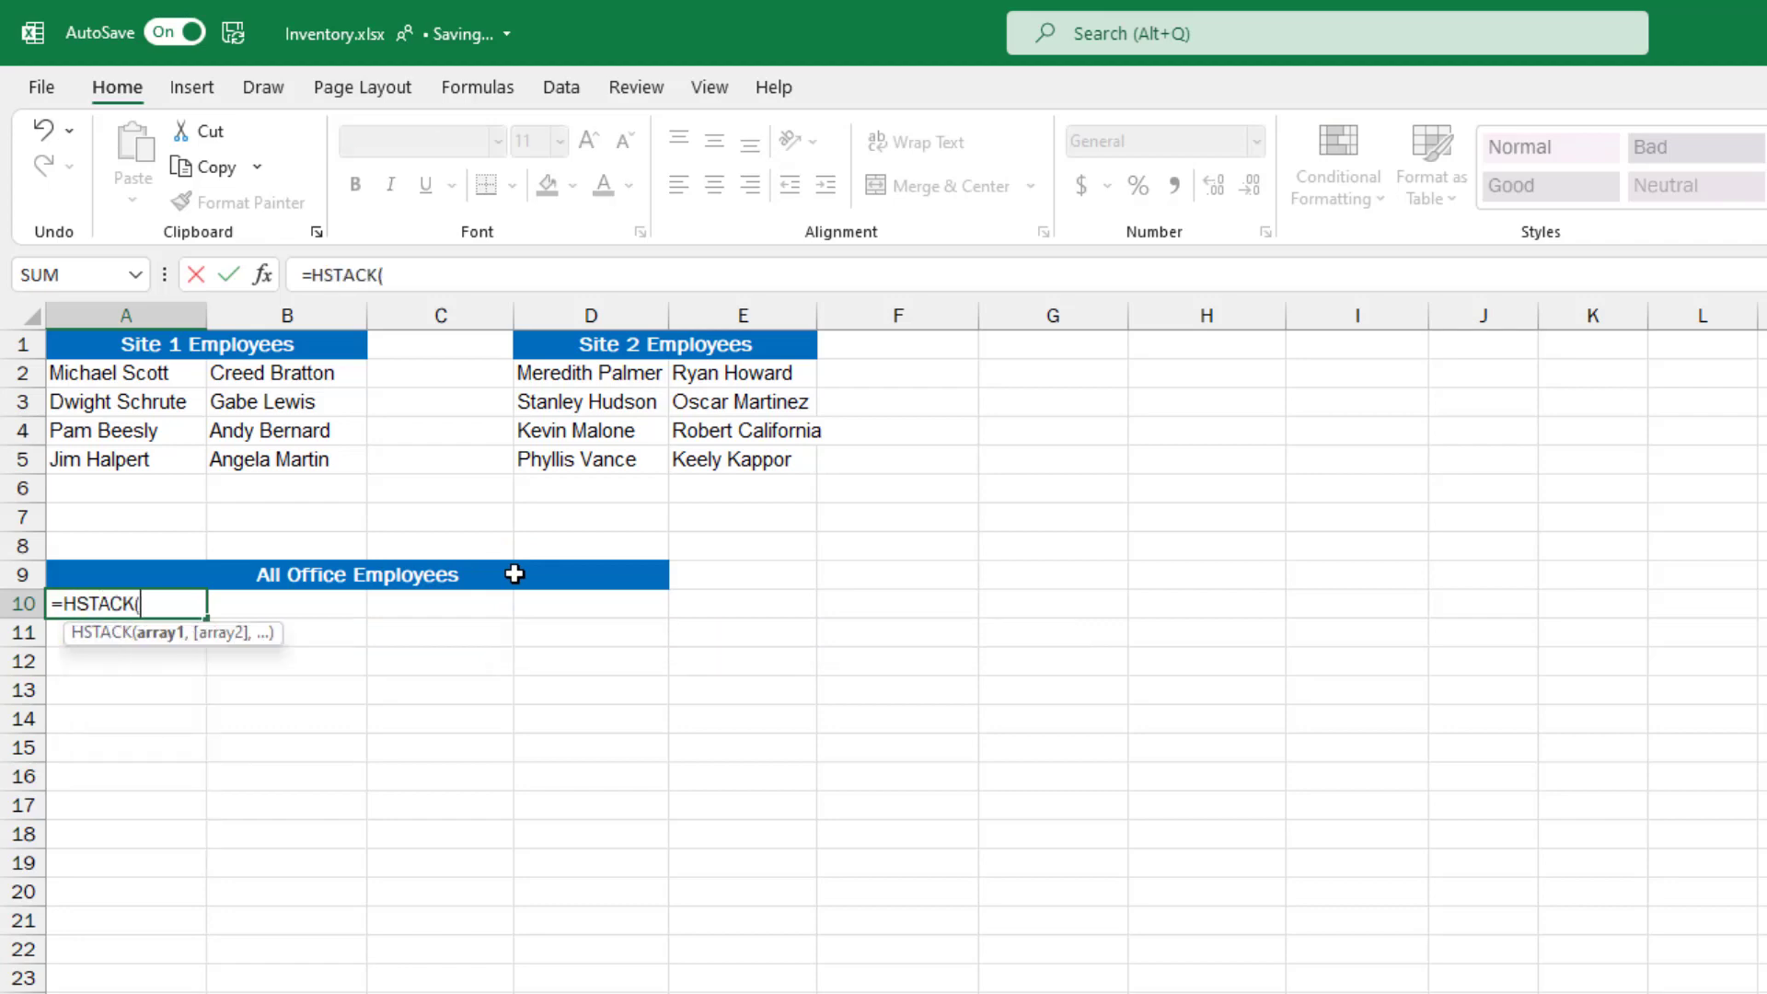
drag(130, 375, 323, 461)
text(,)
drag(596, 366, 760, 454)
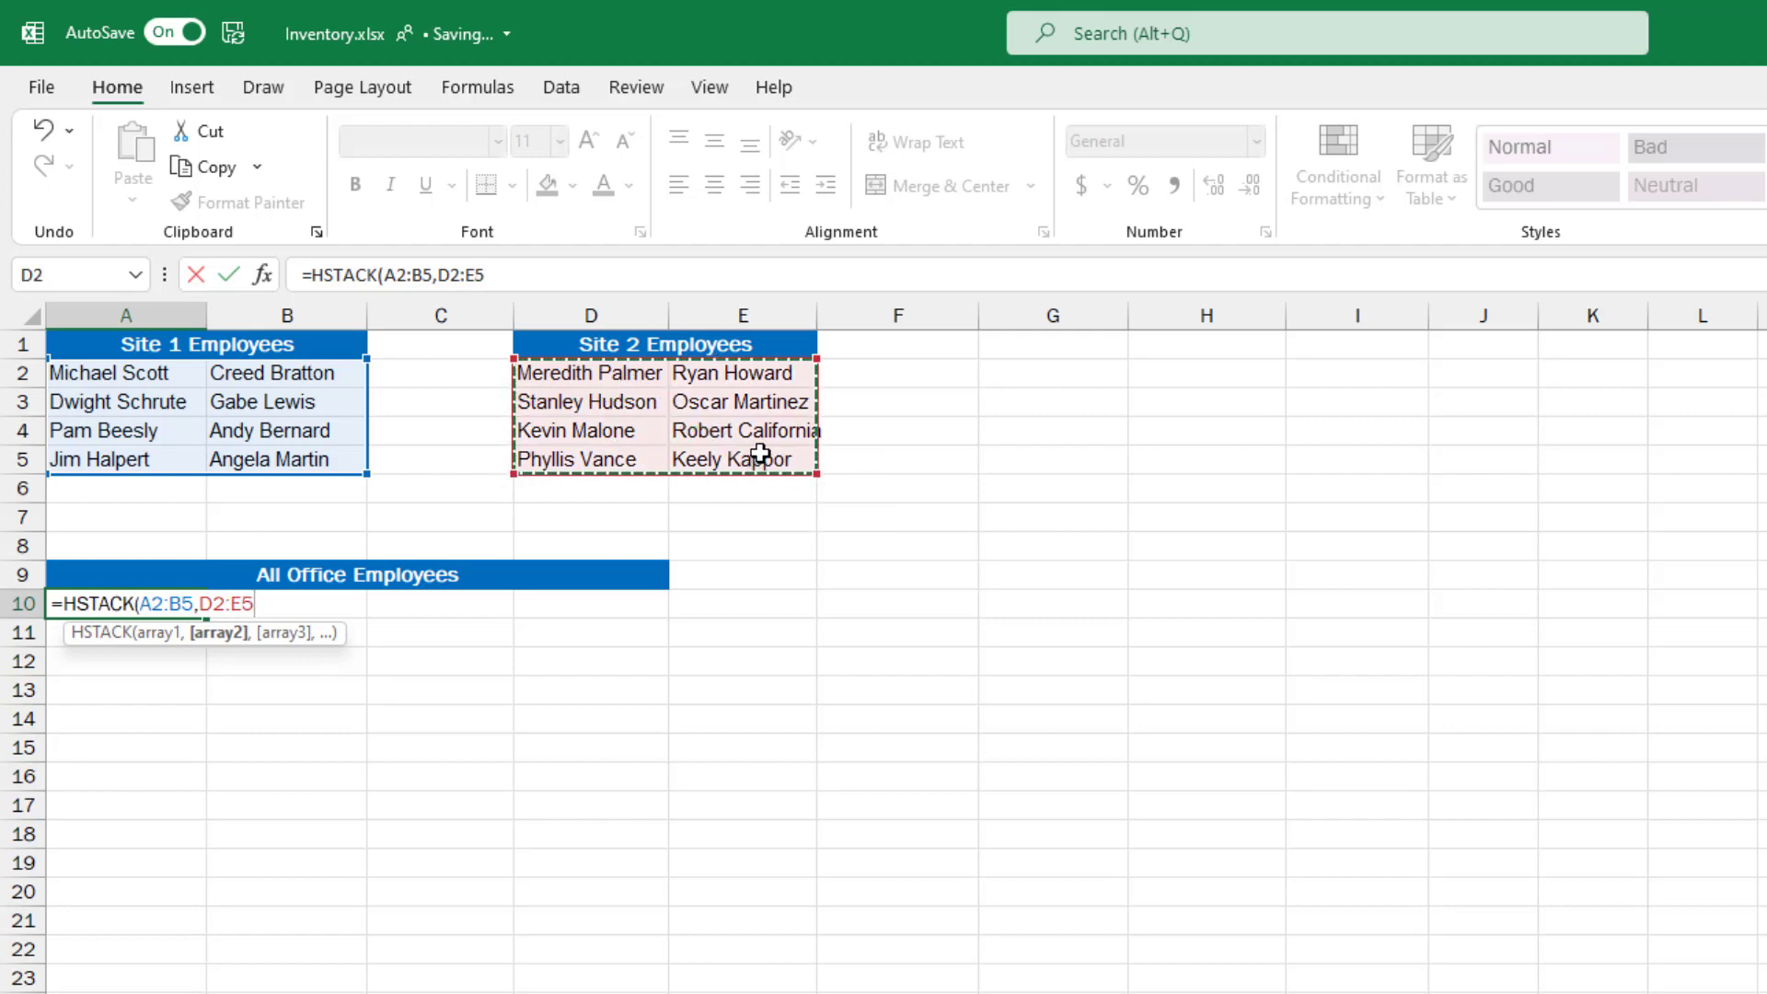
text())
key(Return)
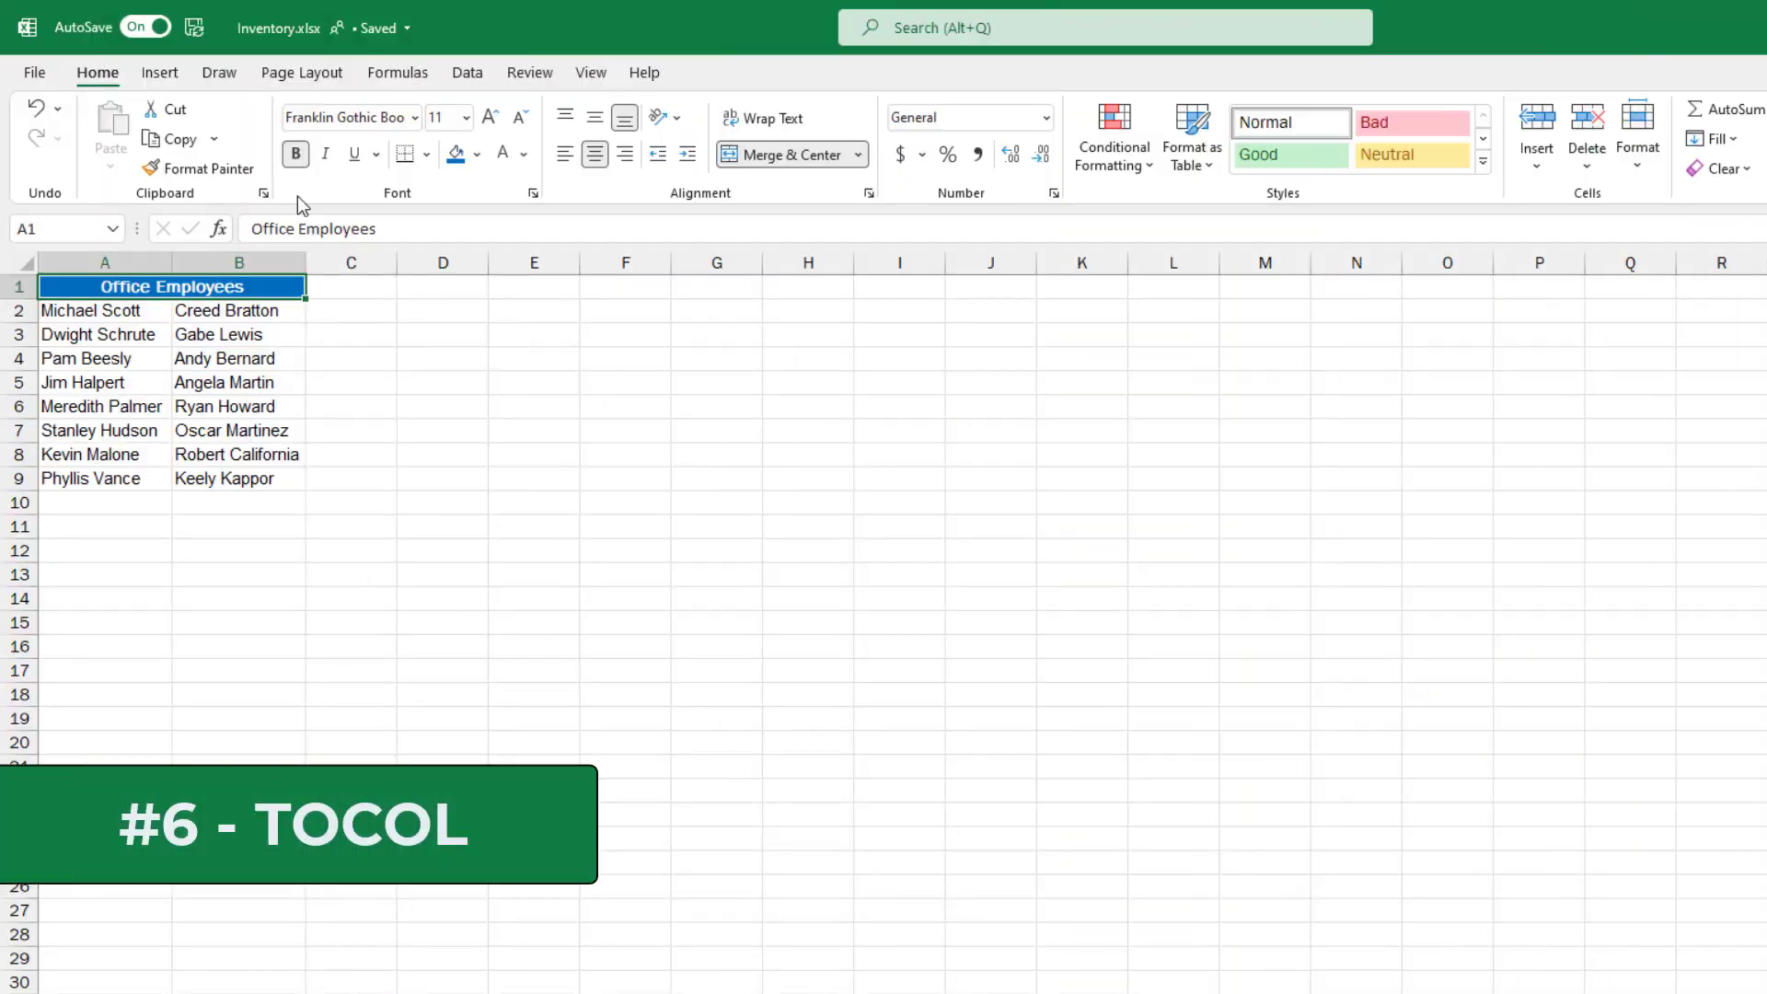
- Enter =TOCOL(A2:B9) in A14 to list all employee names in one column
drag(113, 312, 222, 478)
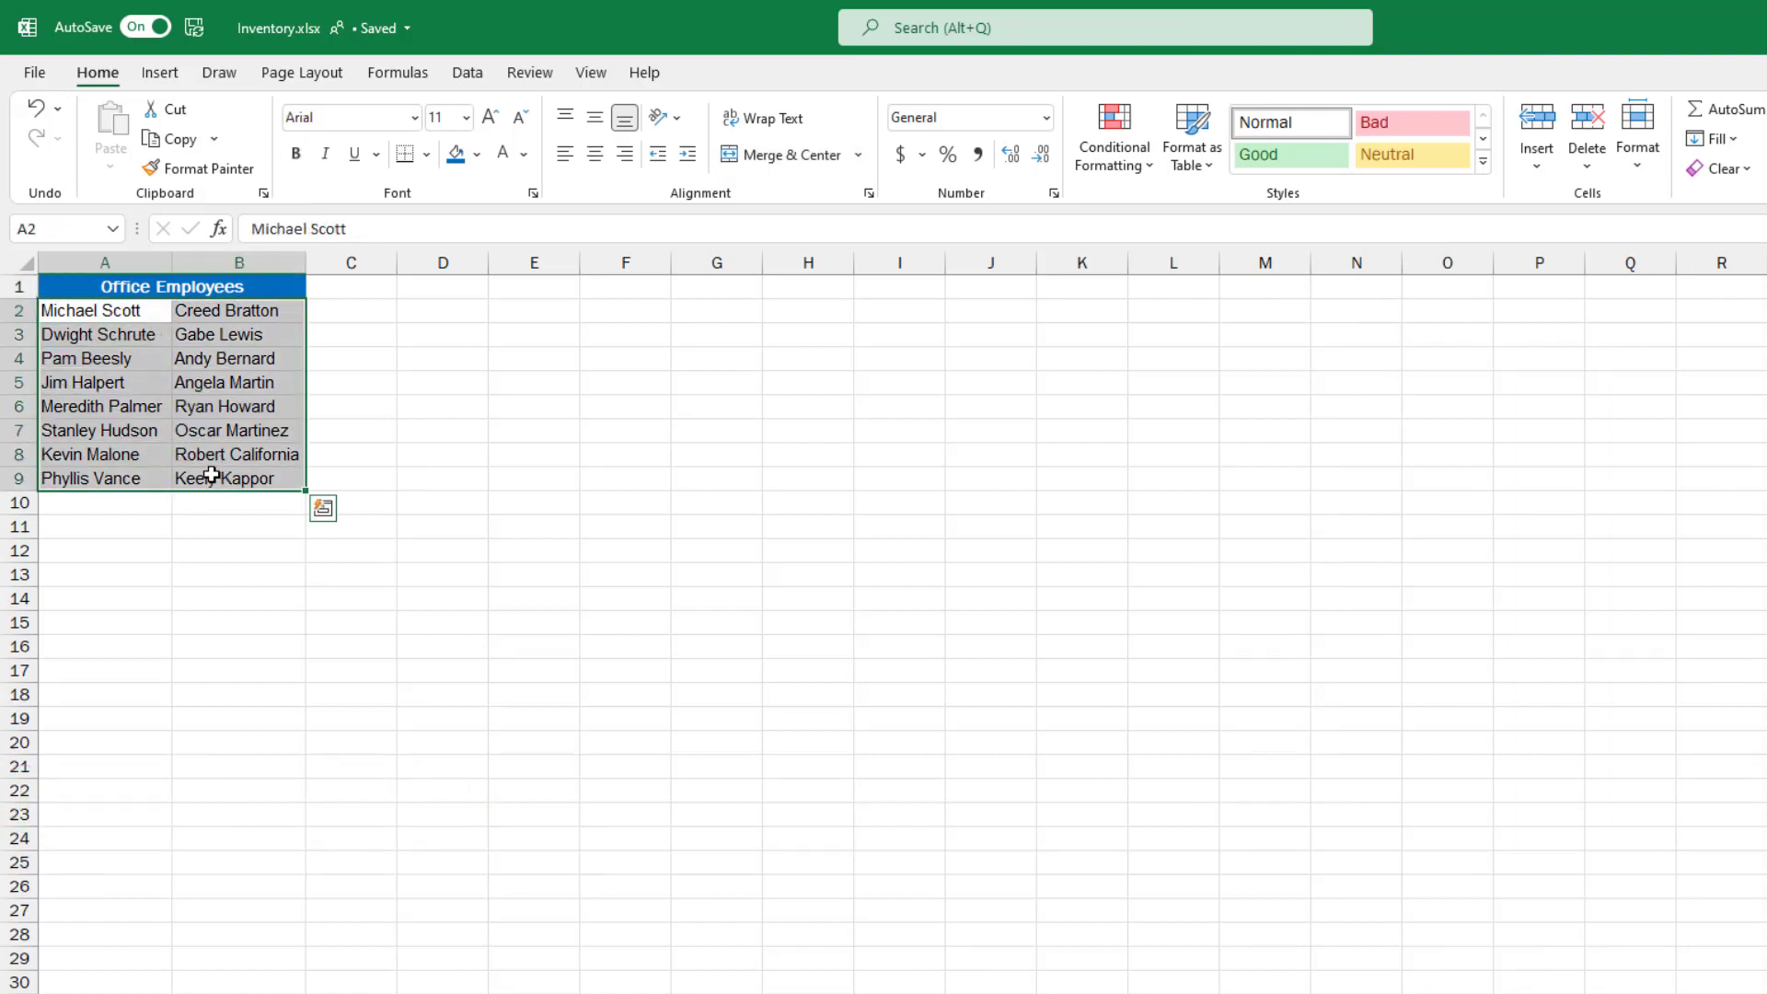
click(94, 598)
text(=TO)
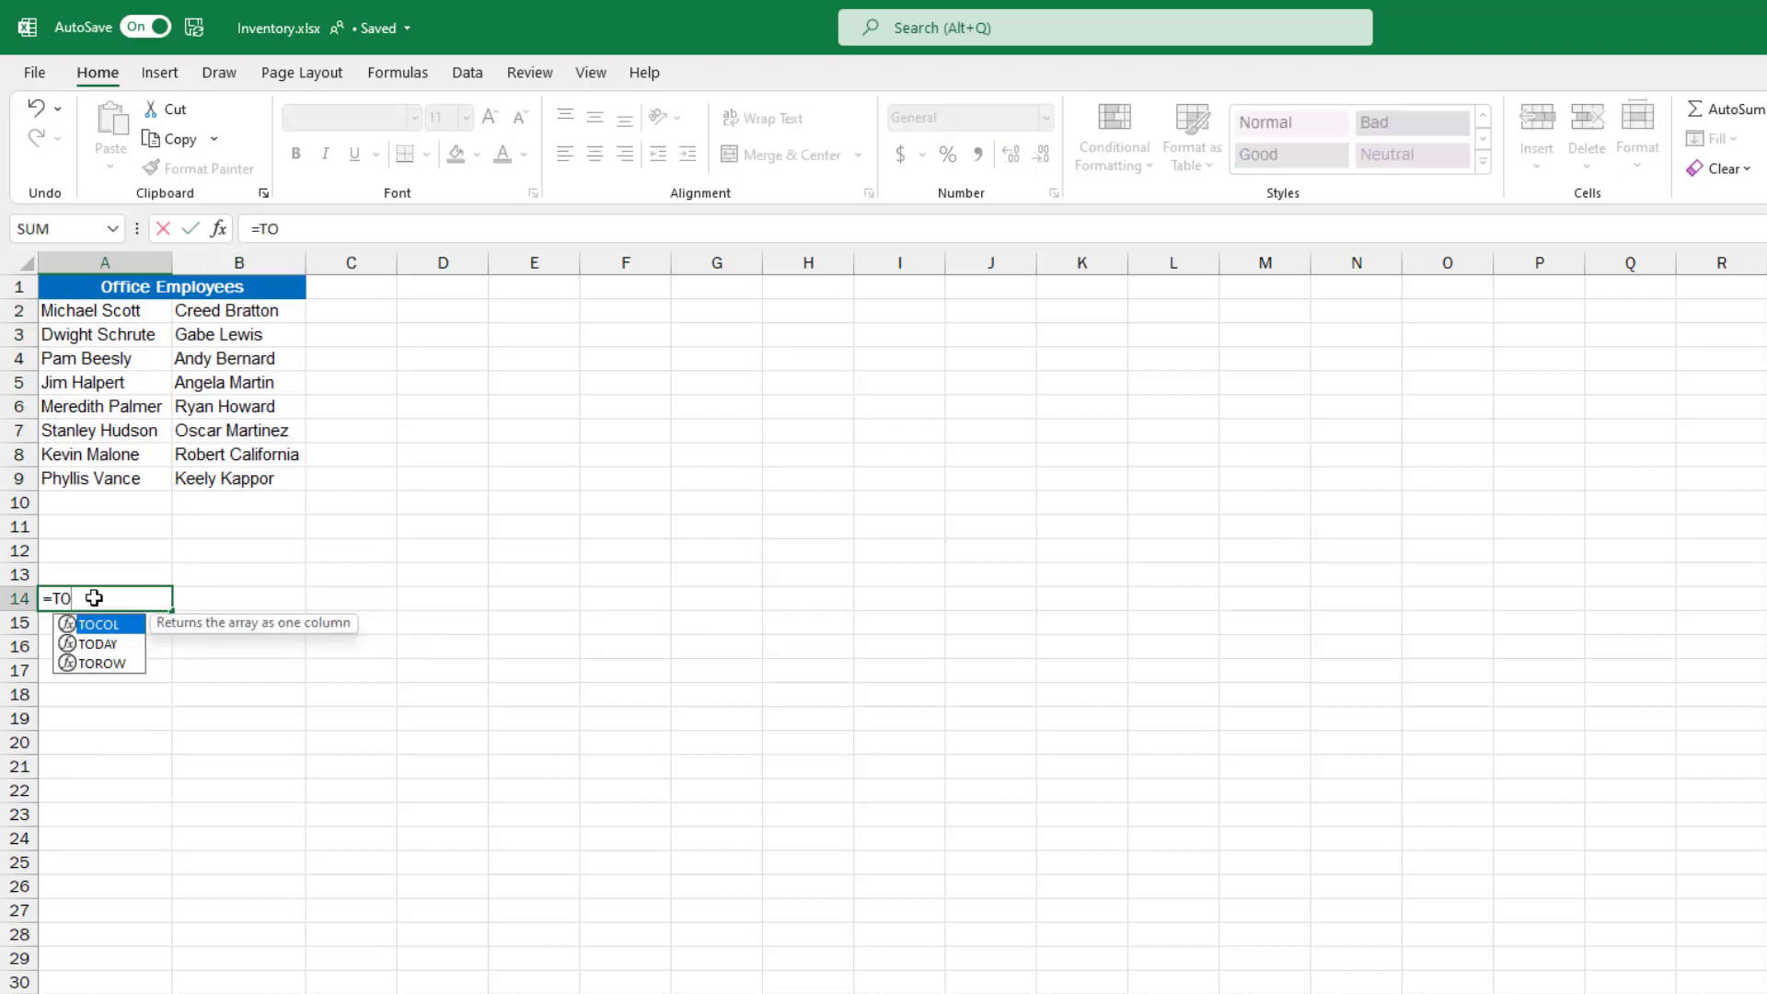
text(COL()
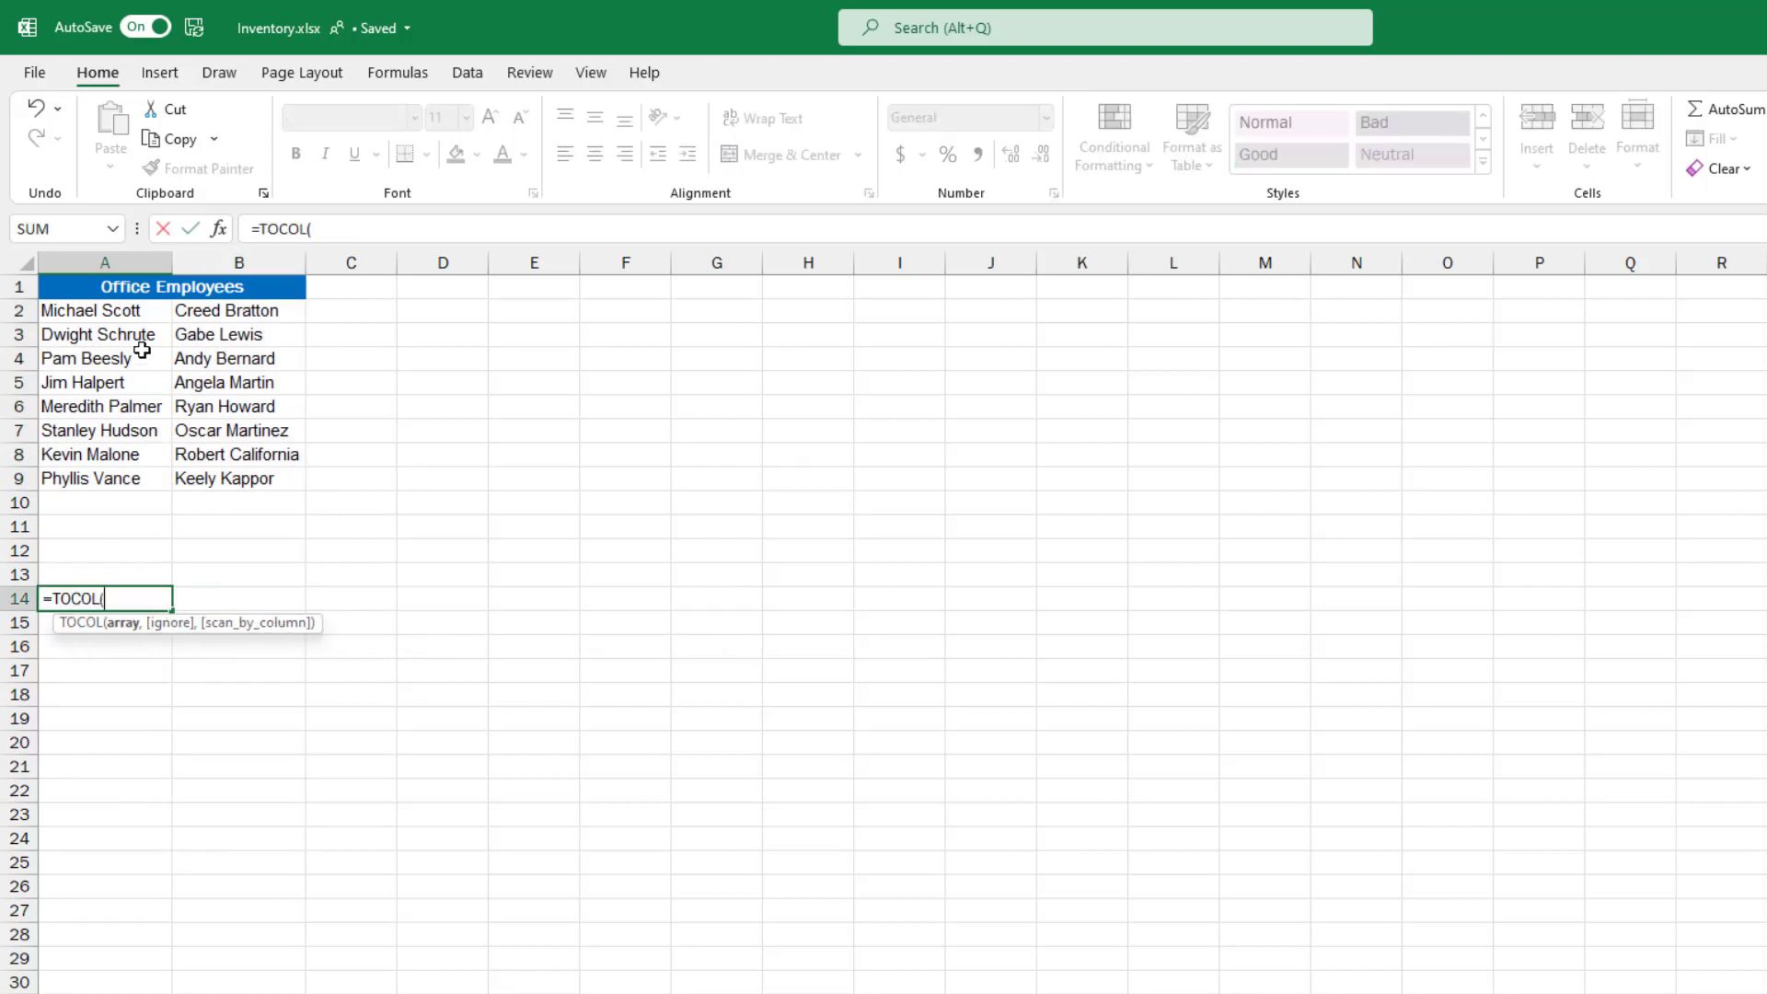
drag(114, 314, 228, 479)
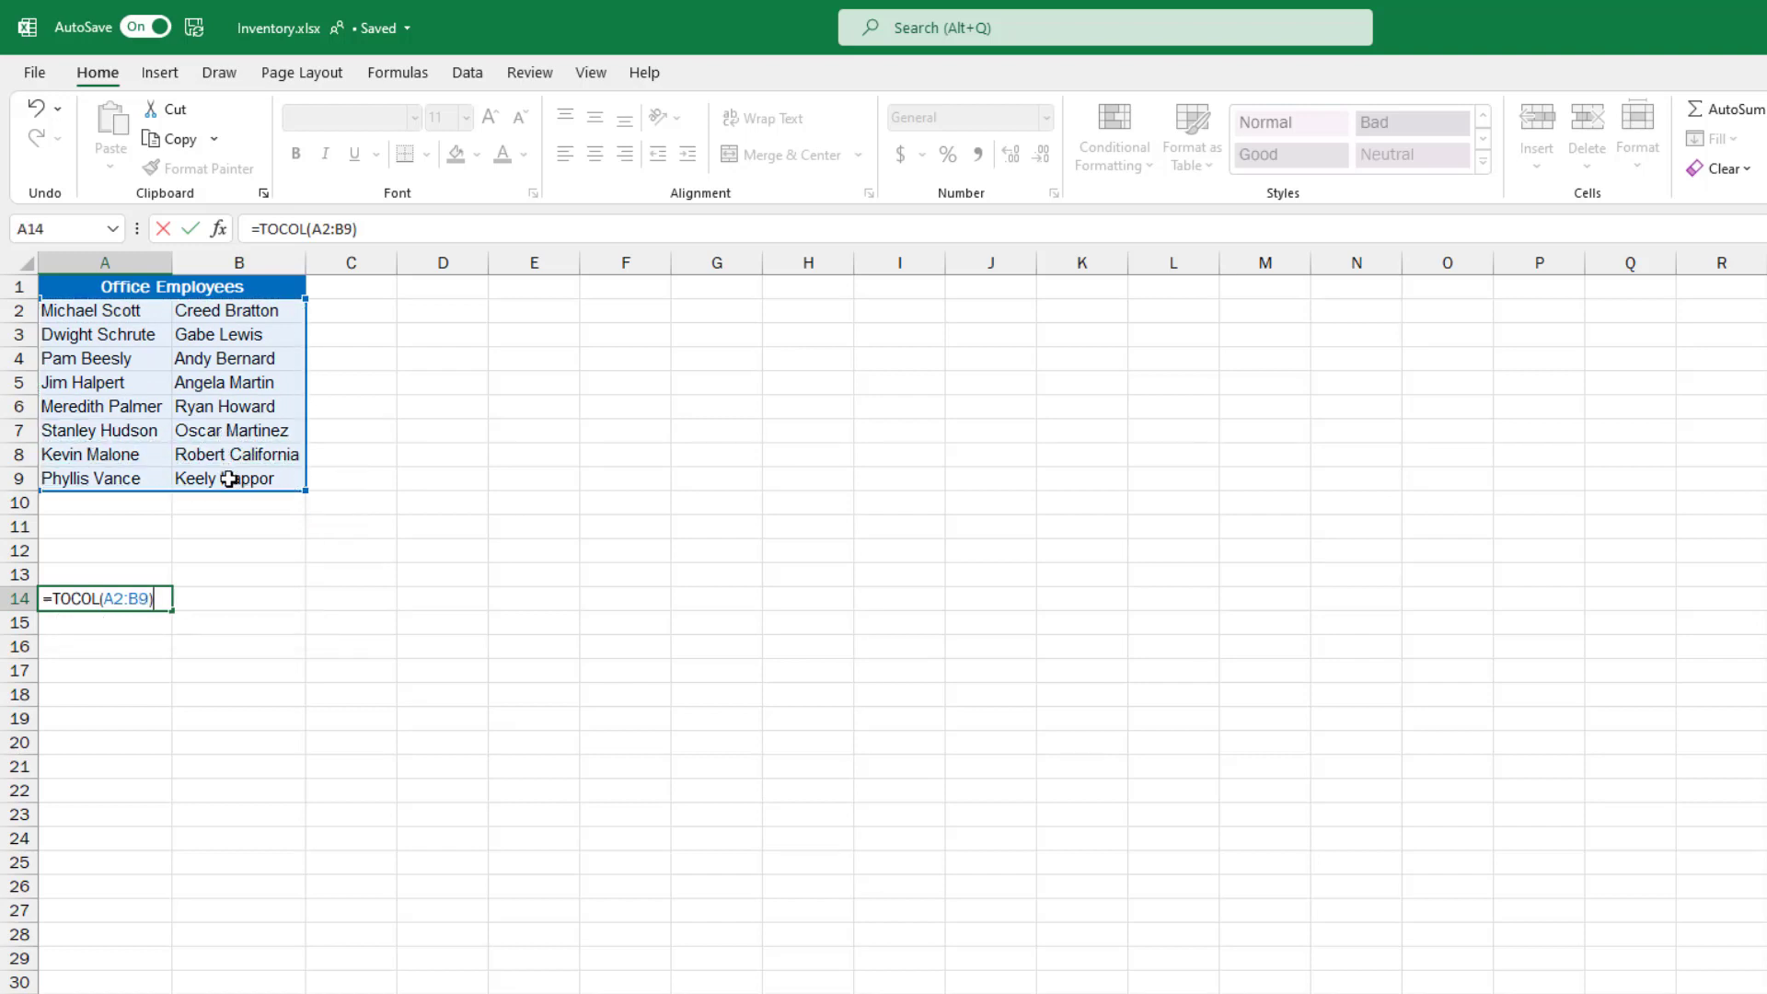
key(Return)
drag(87, 596, 108, 937)
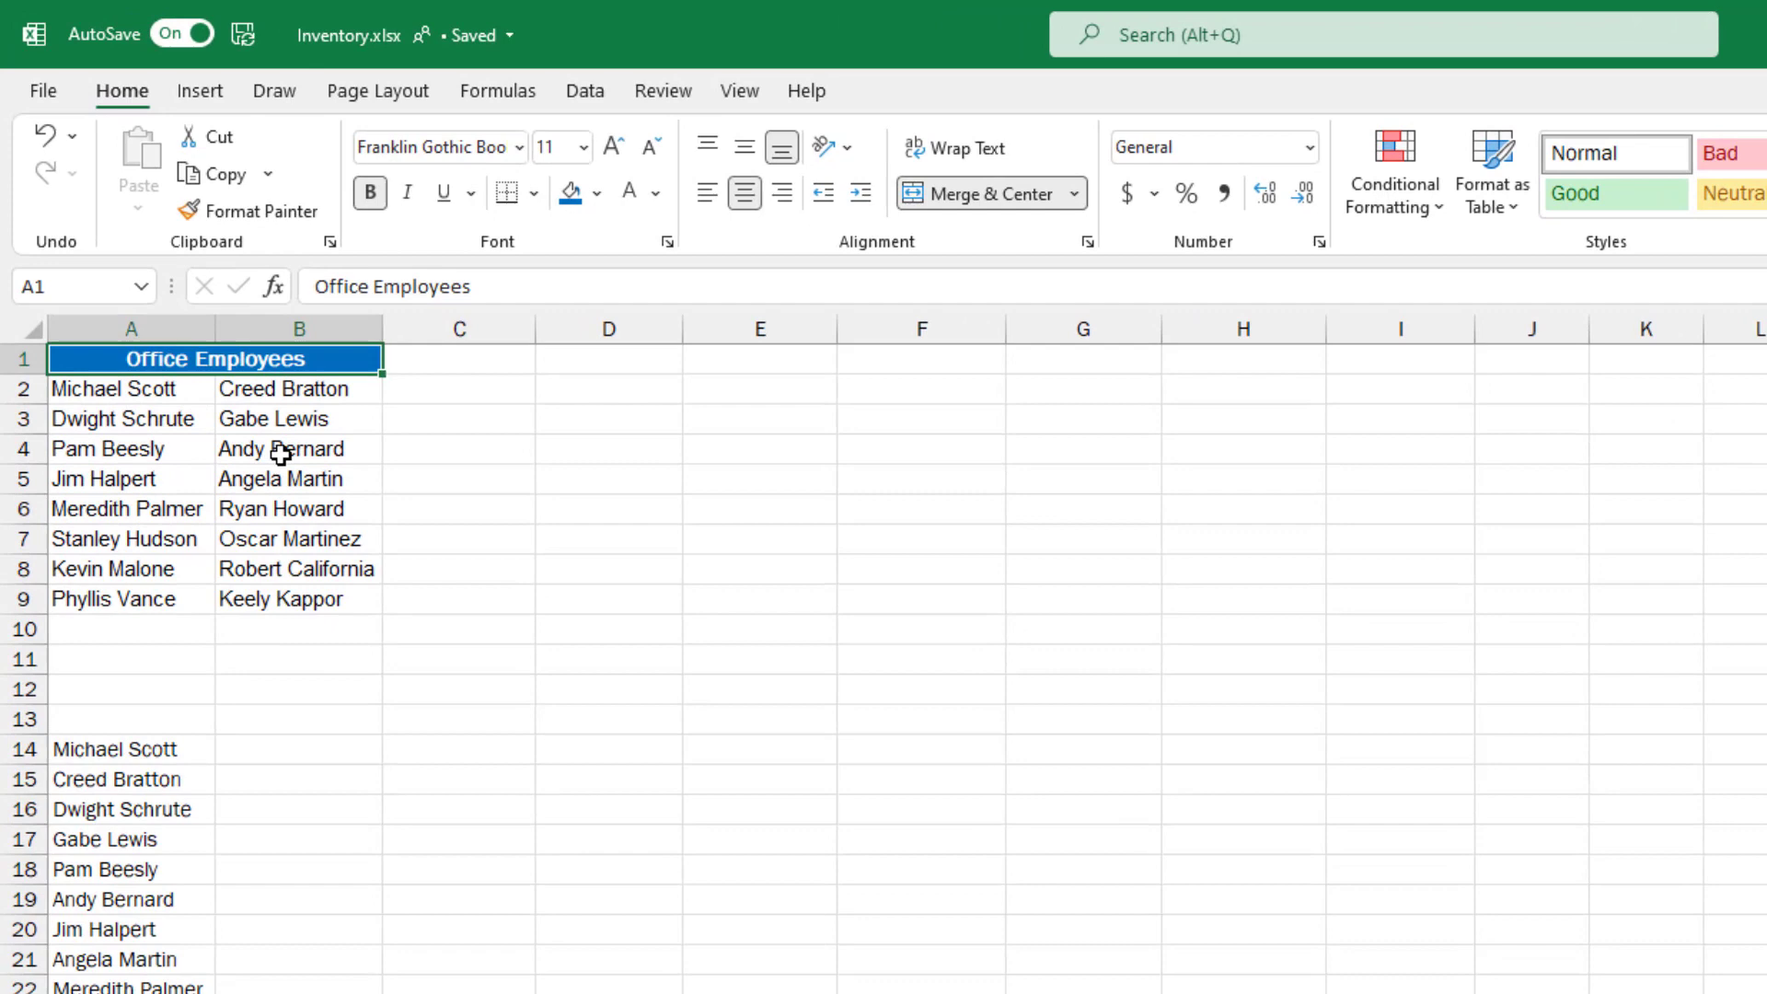
- Enter =TOROW(A2:B4) in D1 to put the first three rows of names in one row
click(584, 359)
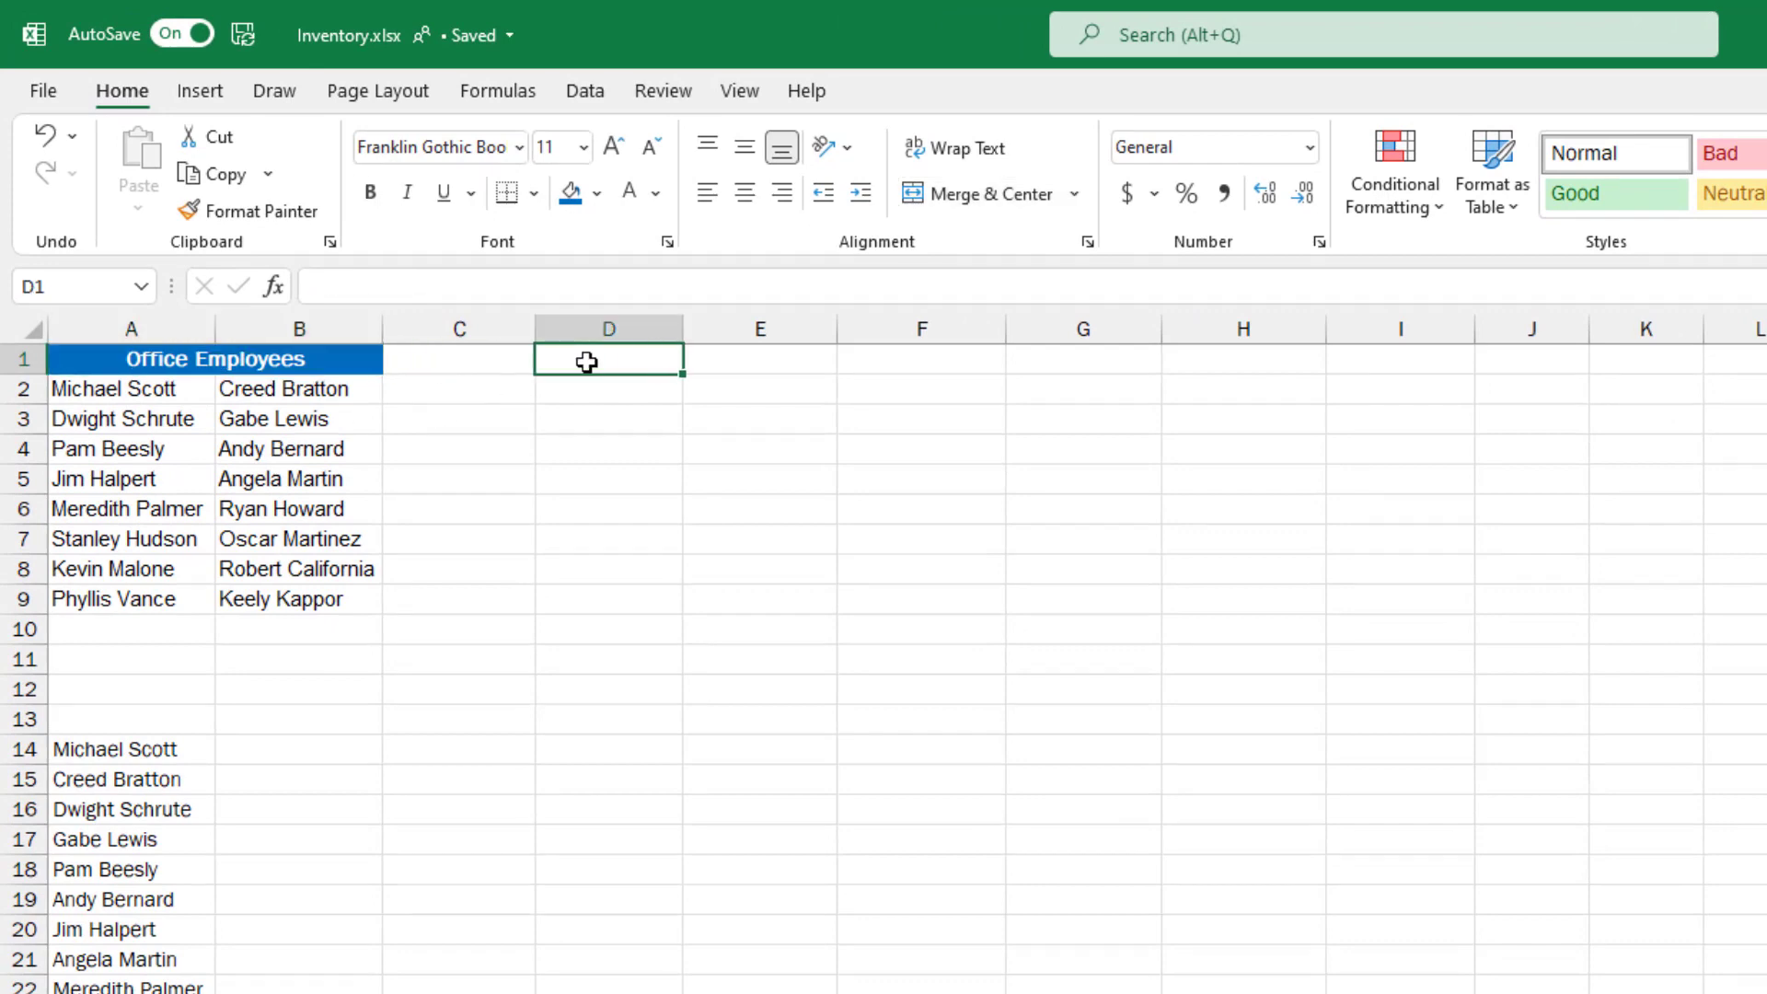
text(=TOROW()
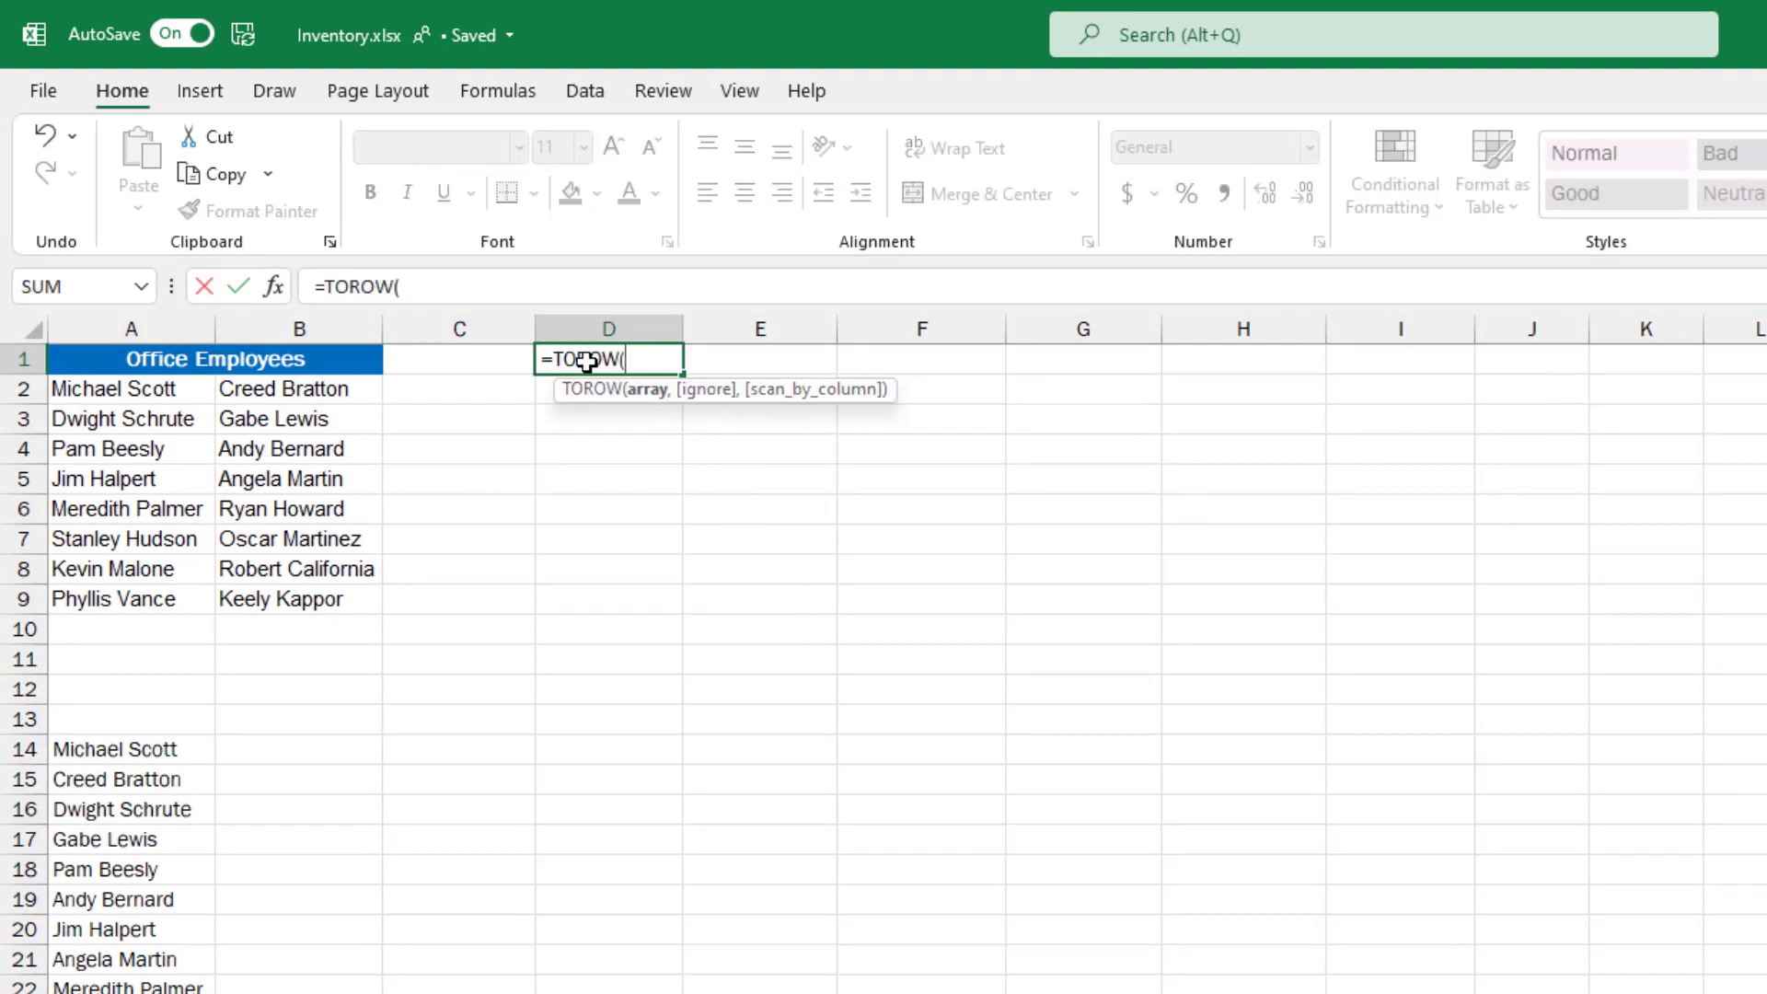
drag(111, 389, 283, 449)
key(Return)
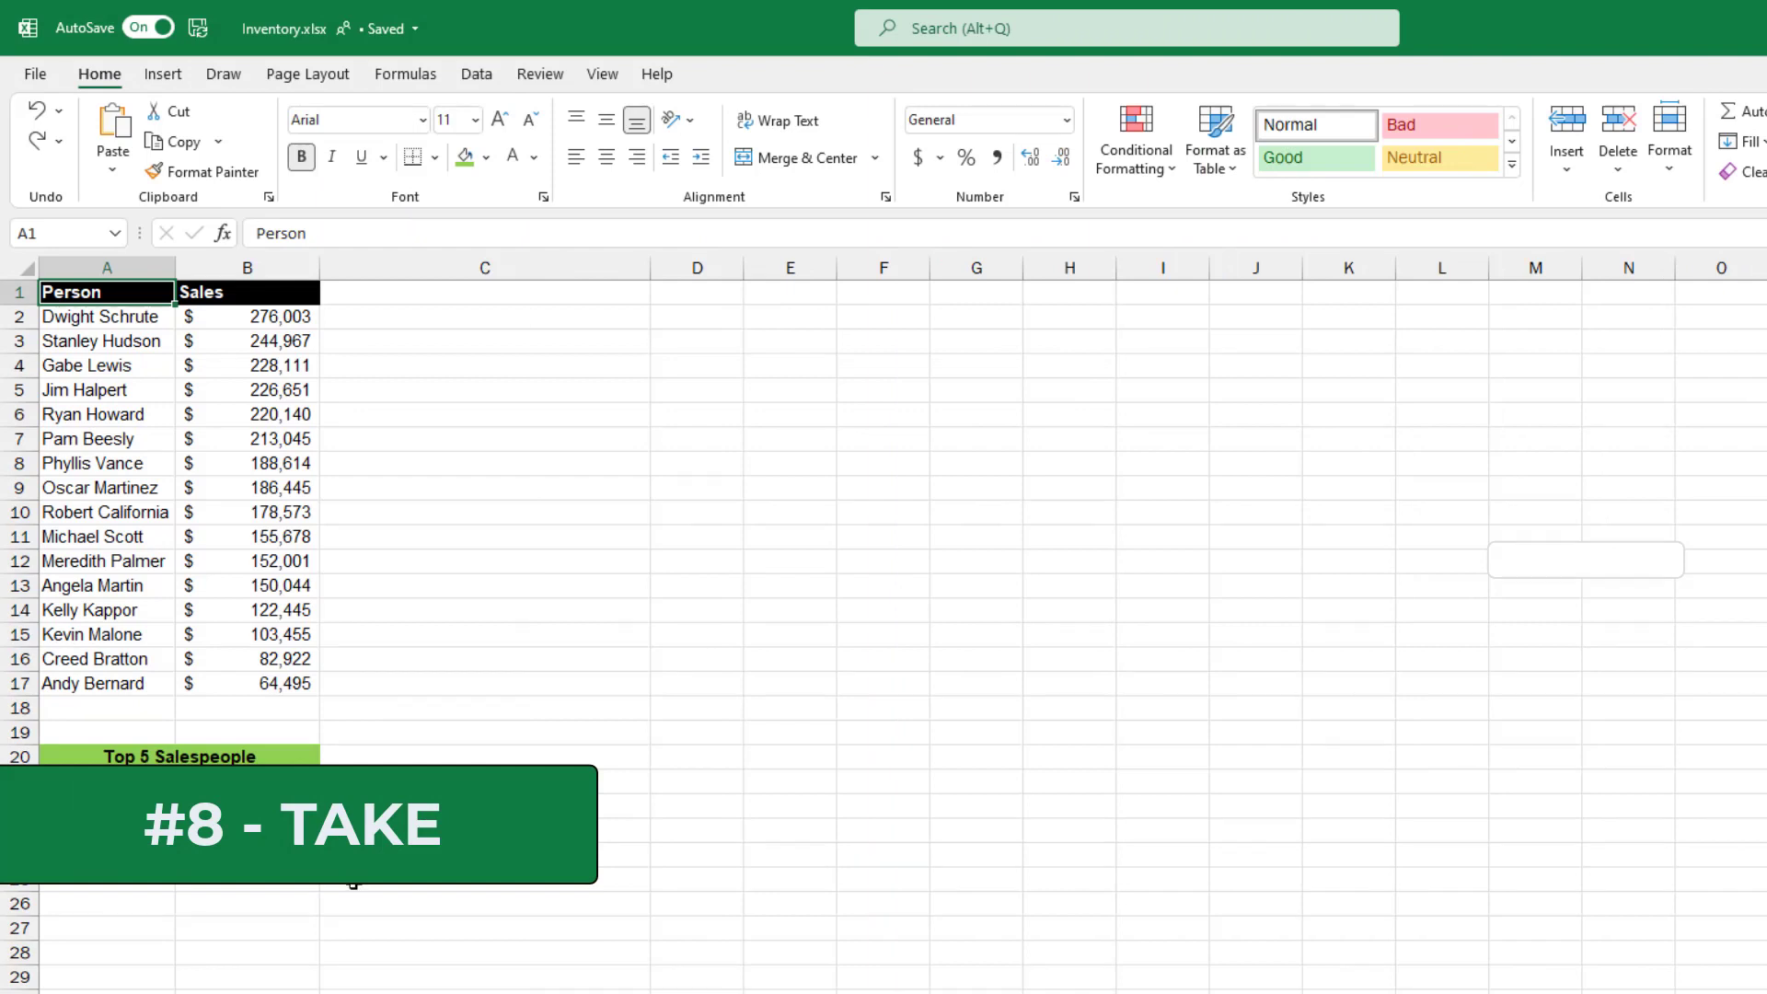
- Enter =TAKE(A2:B17,5) in A21 to list the first five salespeople and their sales
drag(110, 319, 262, 683)
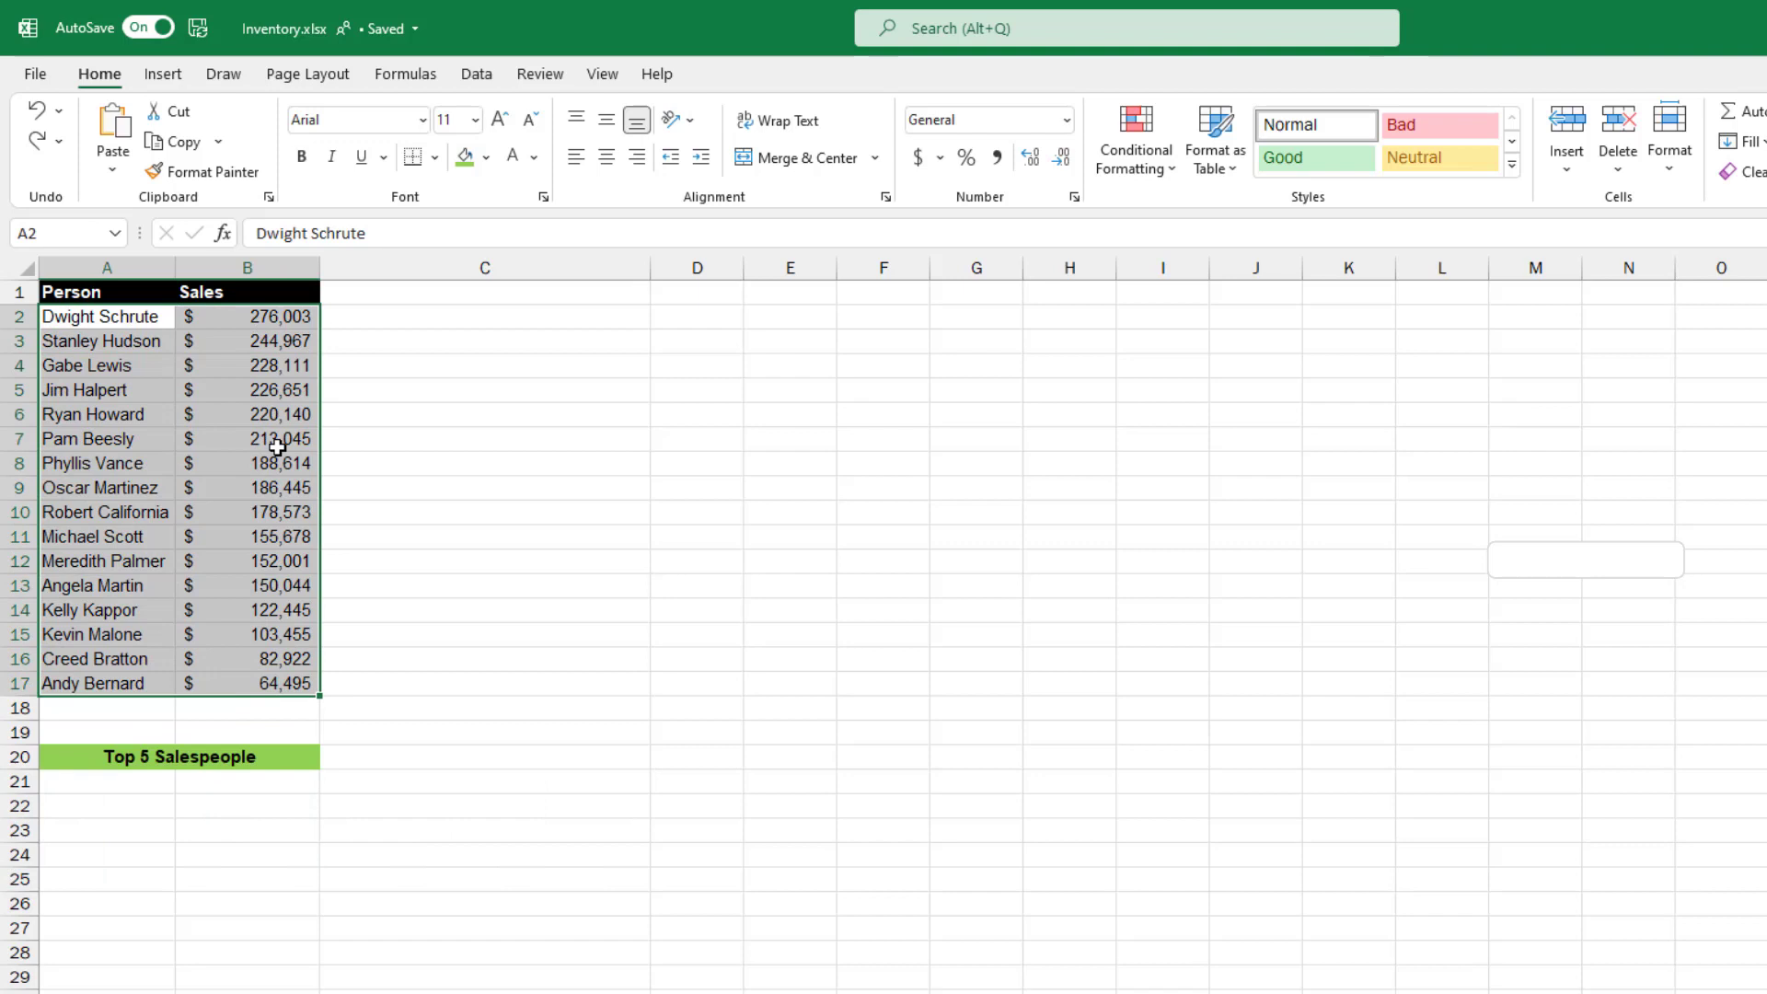
click(123, 780)
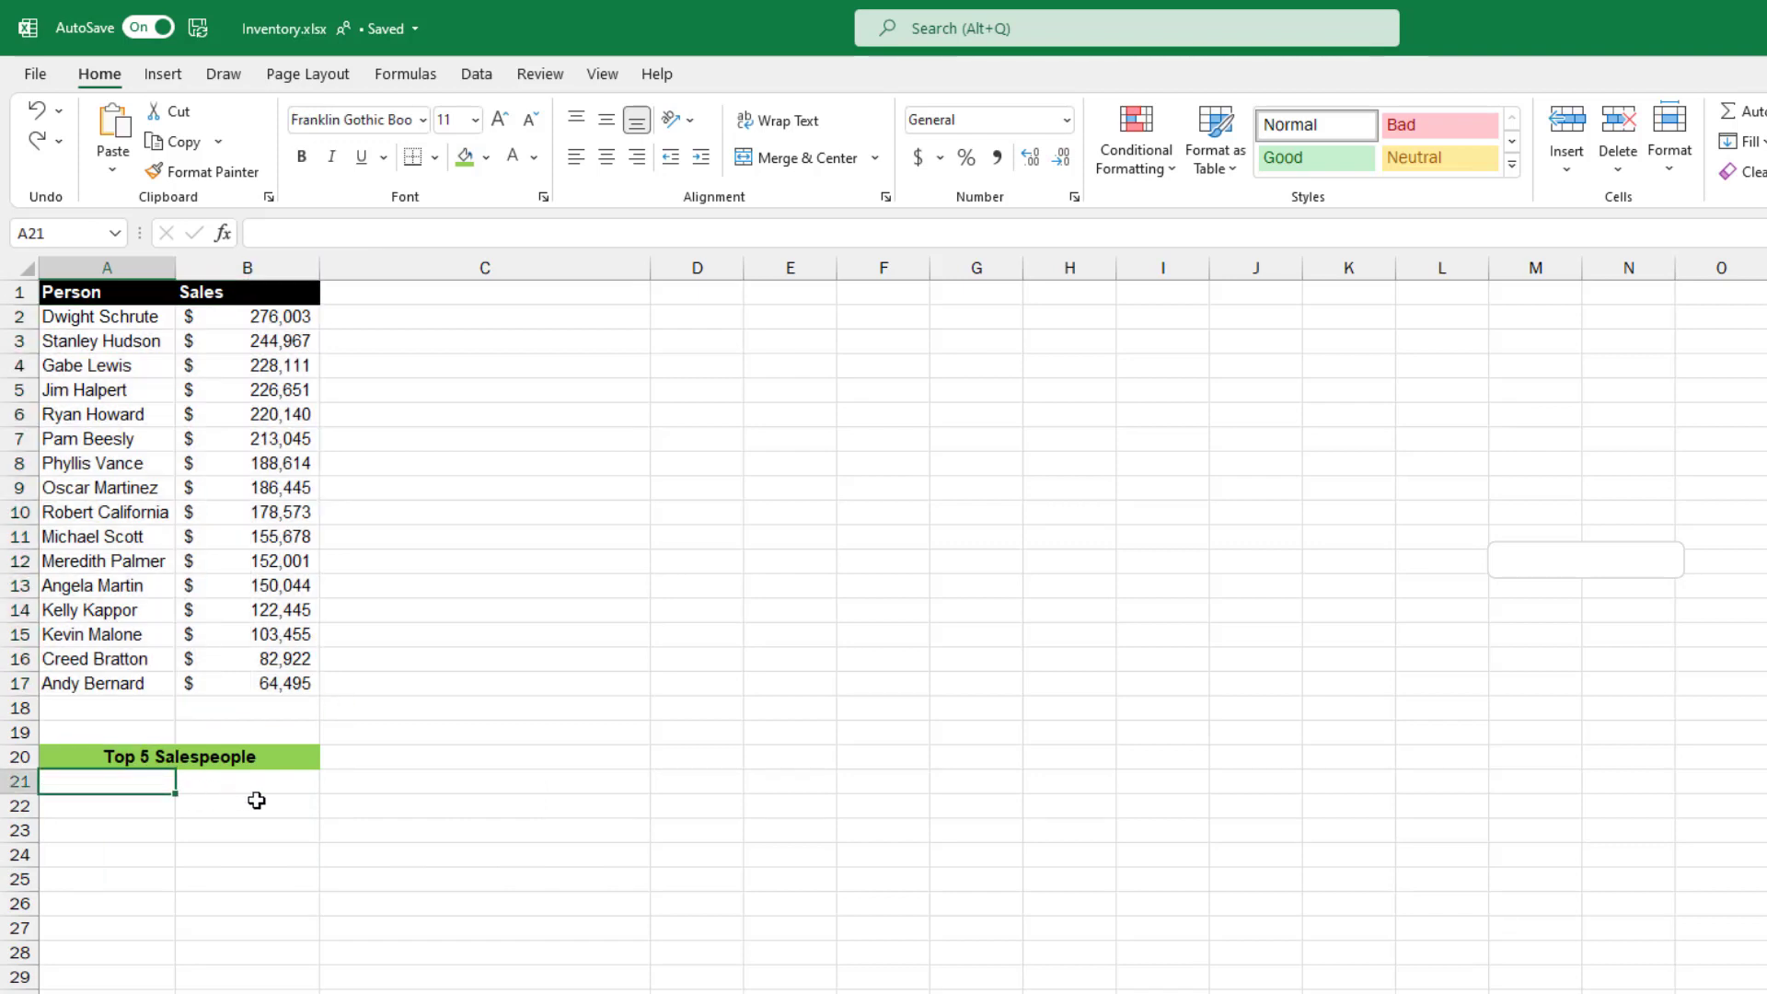
text(=TAKE()
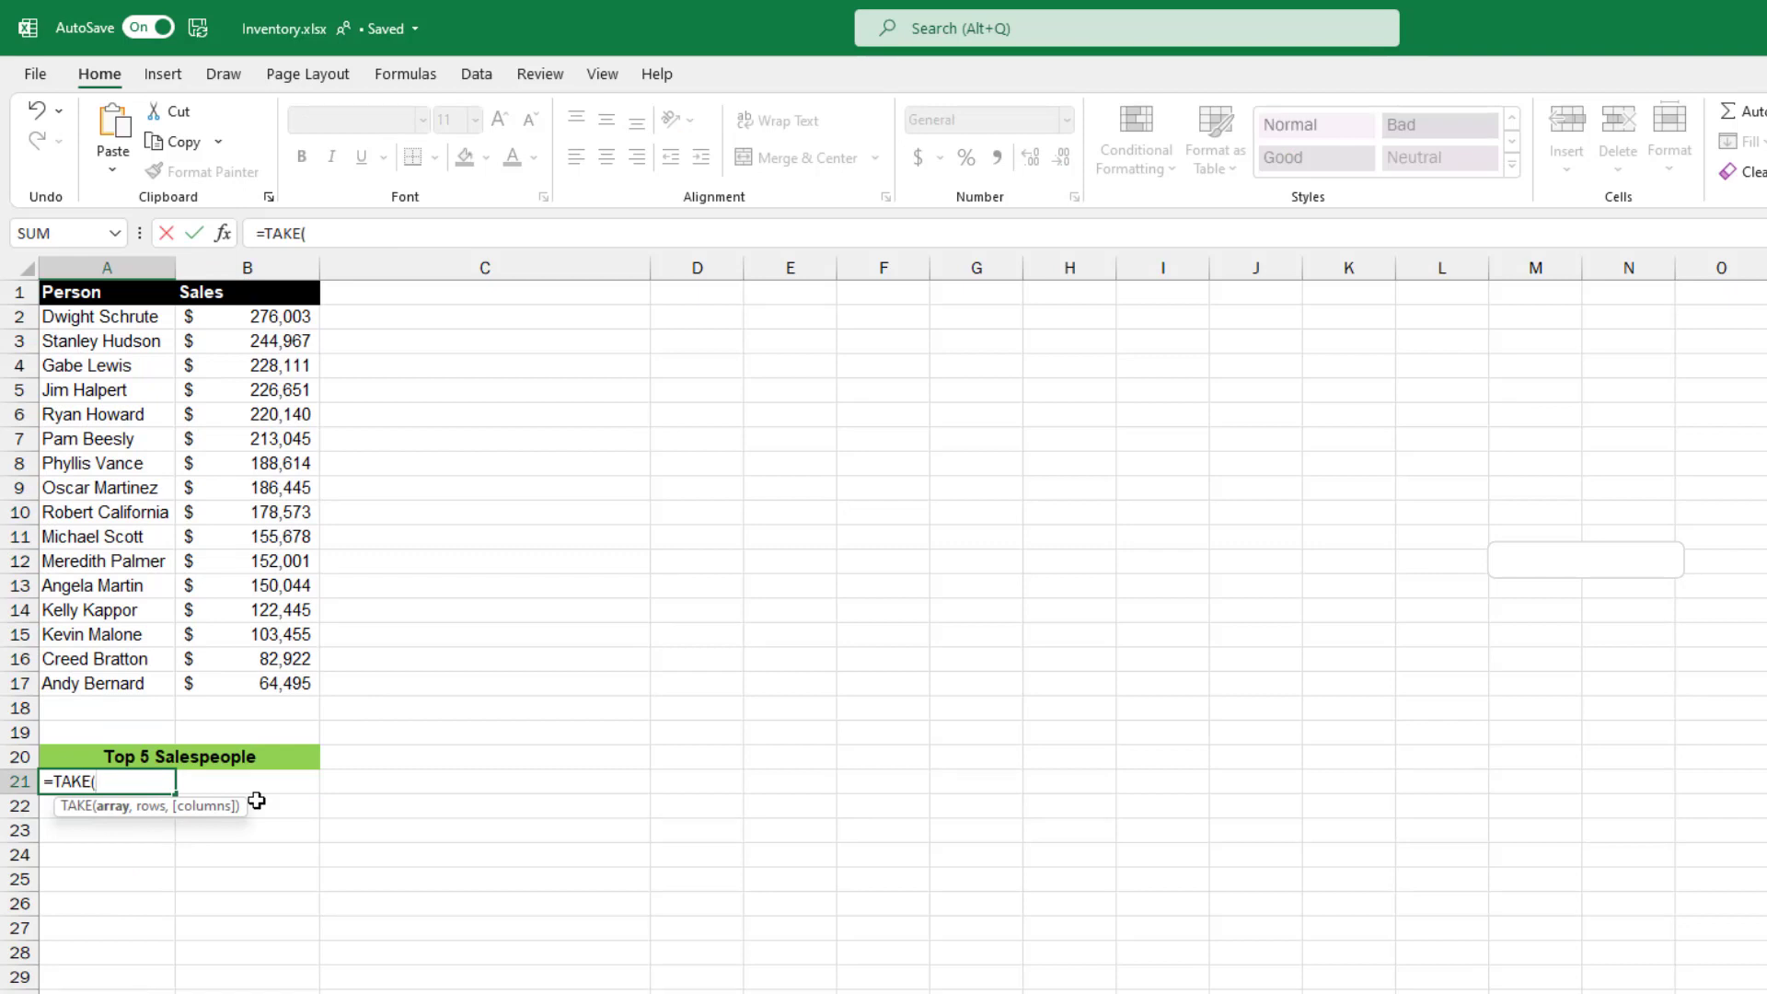
drag(118, 313, 249, 687)
text(,)
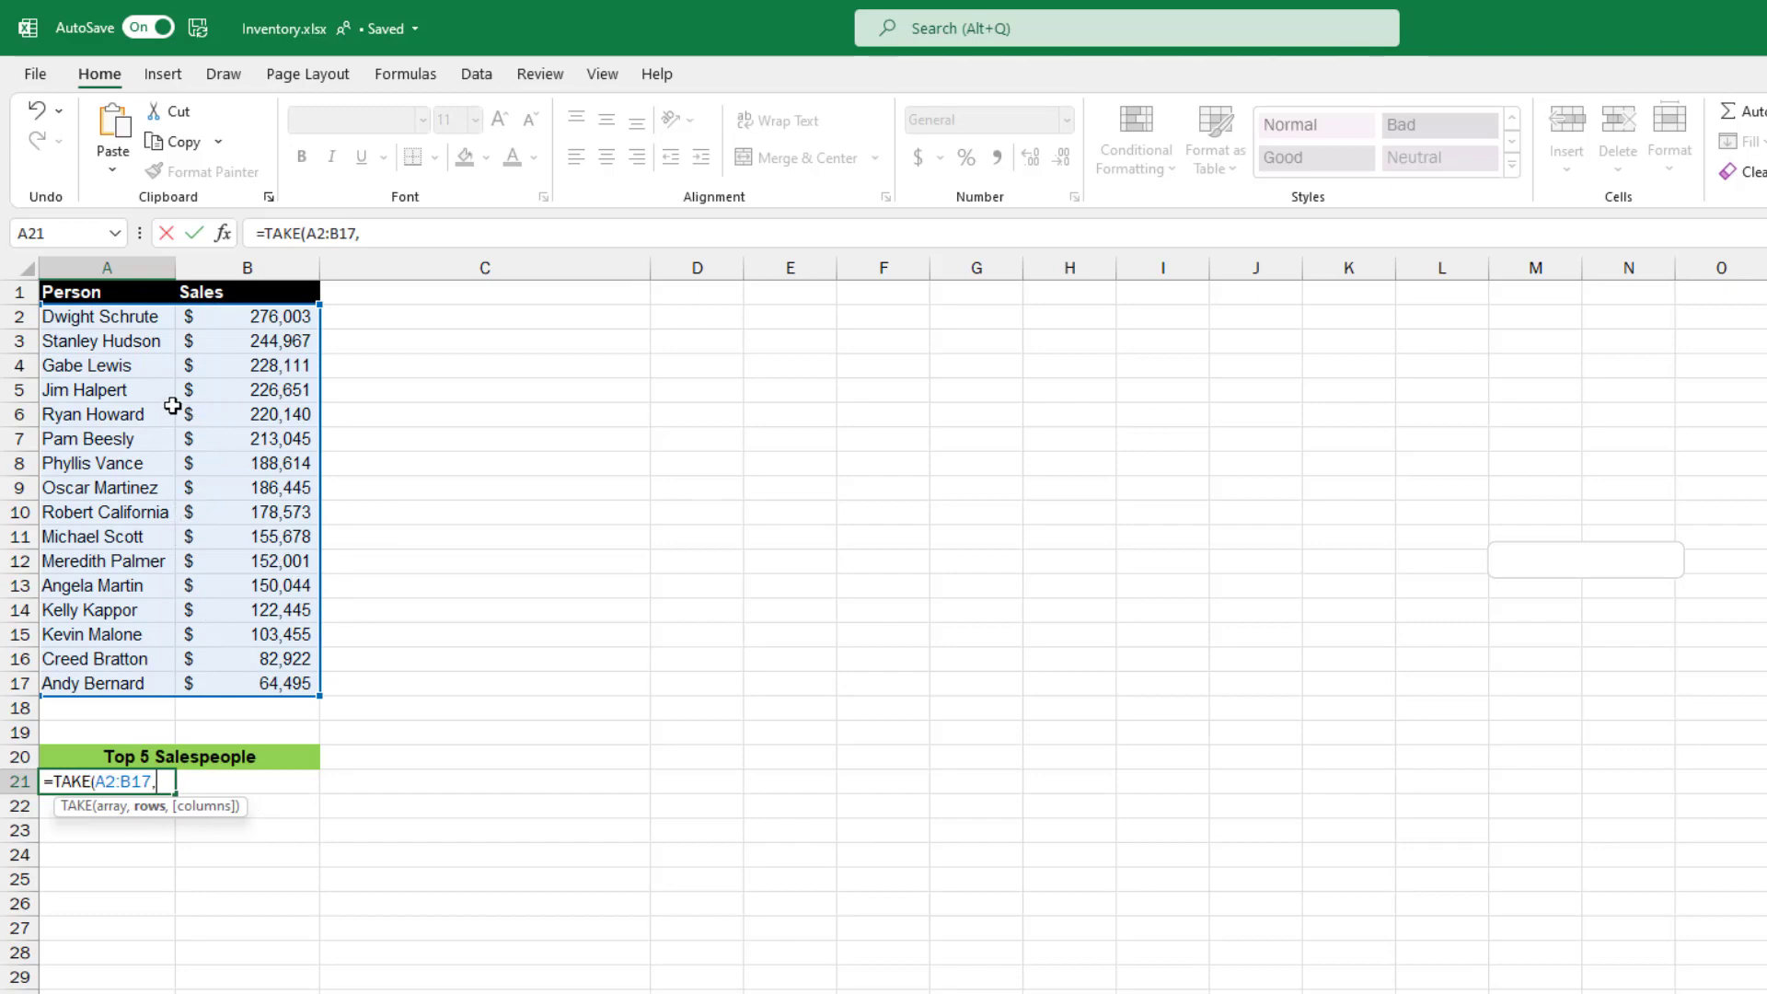
text(5))
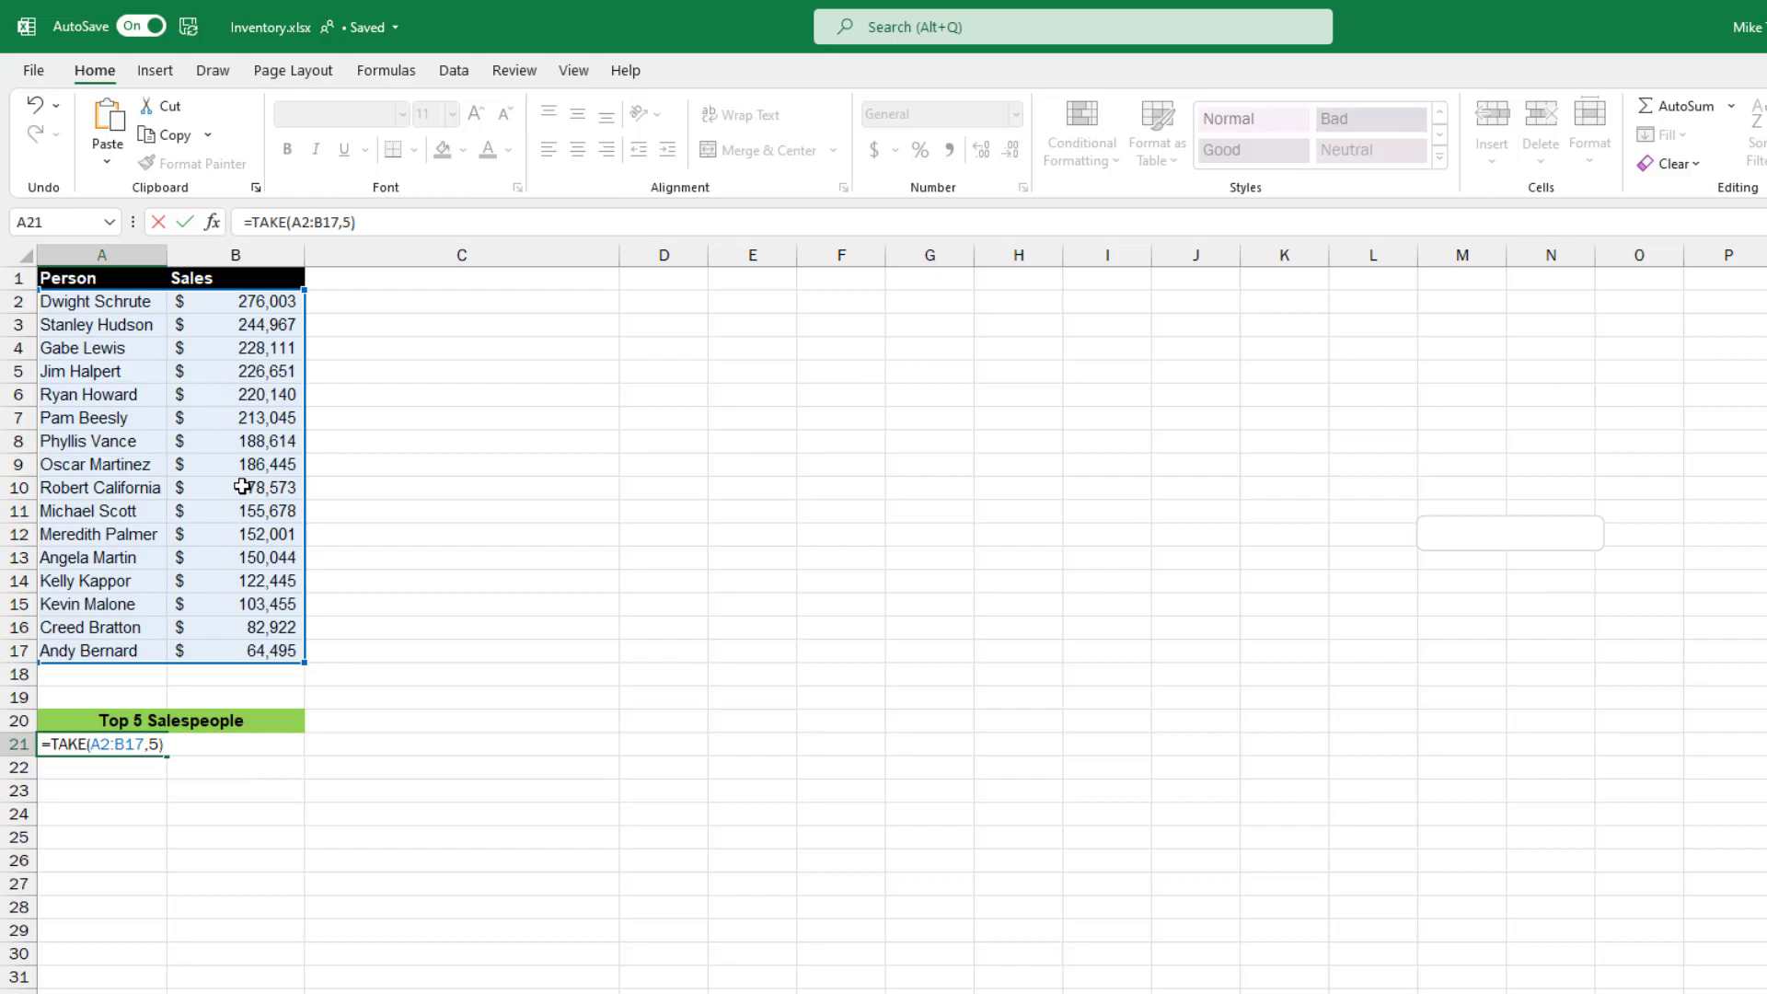
key(Return)
click(257, 722)
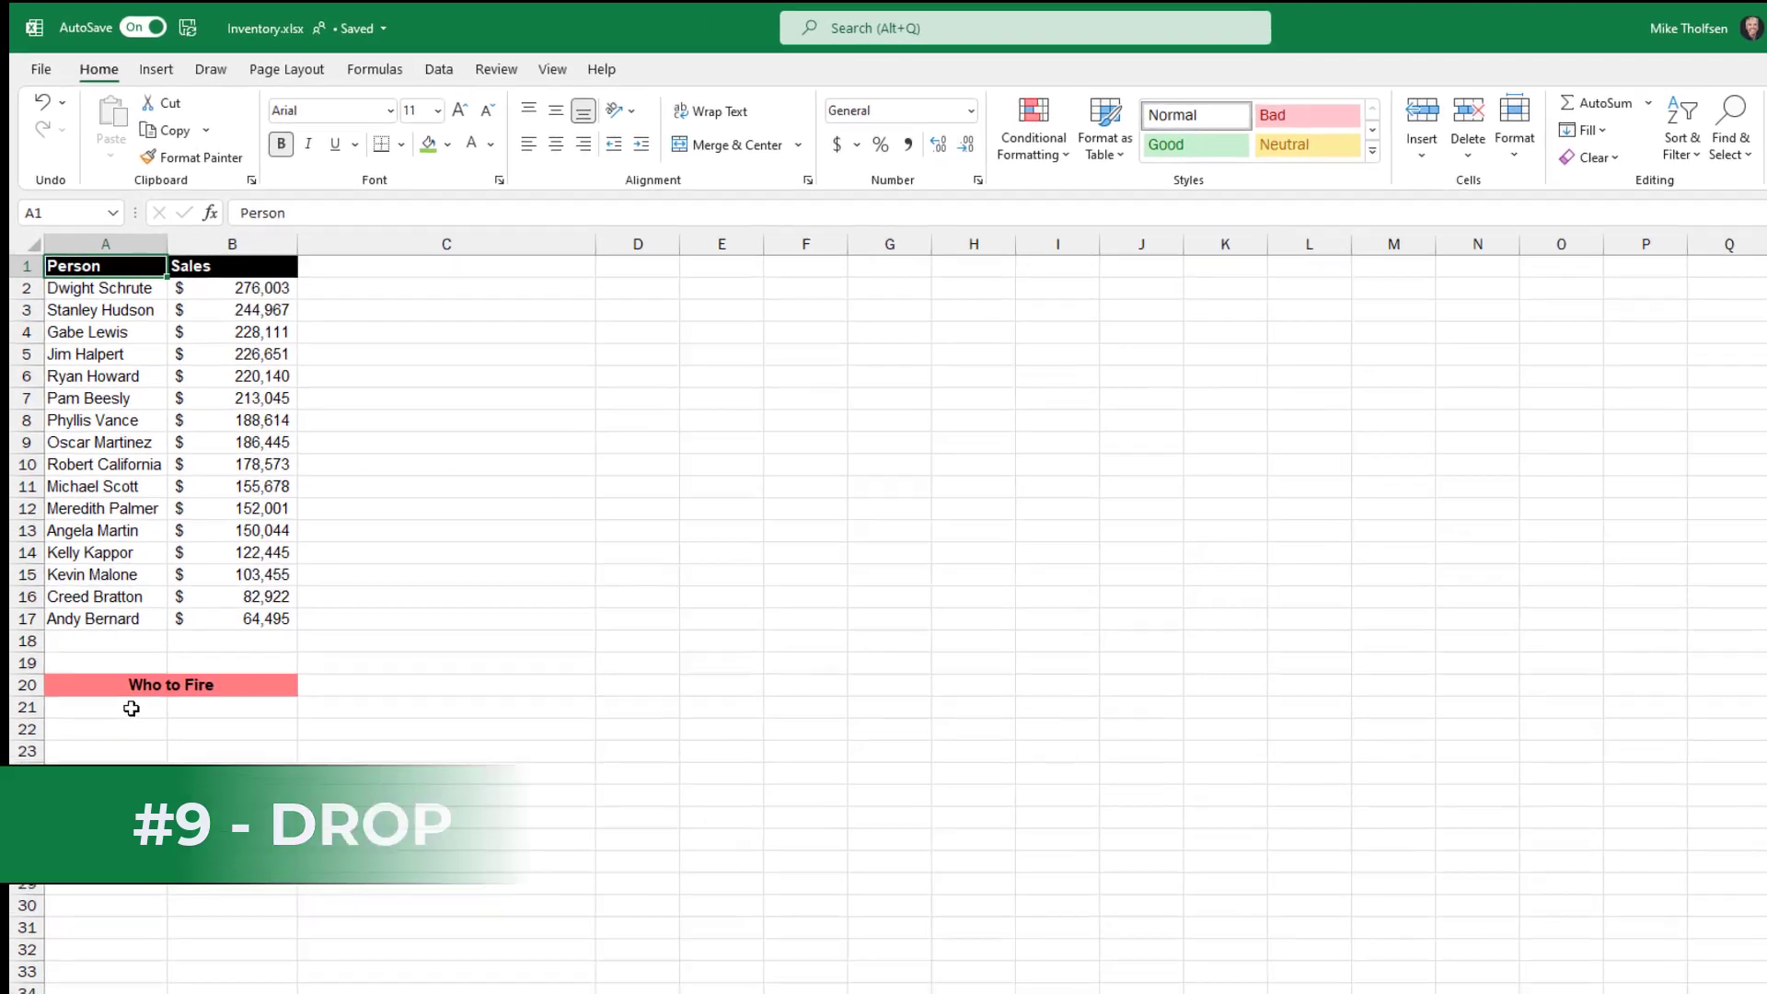
- Enter =DROP(A2:B17,10) in A21 to list the last six salespeople and sales
click(120, 643)
text(=DROP)
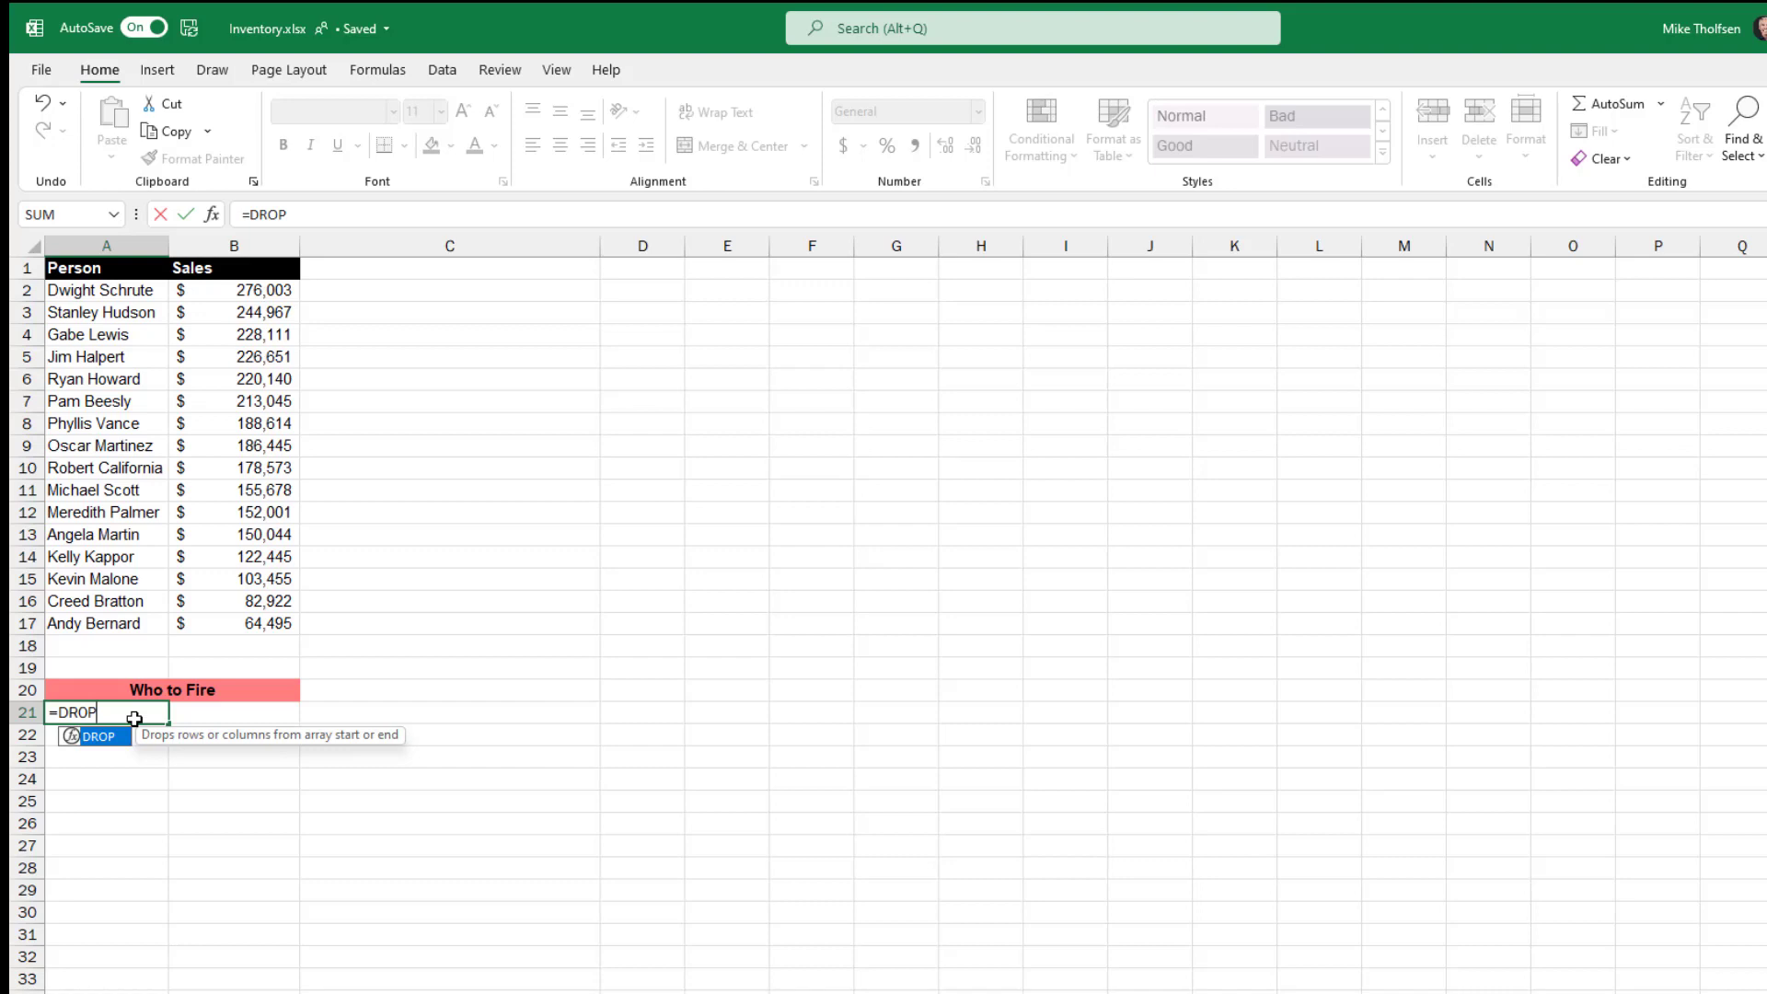
text(()
drag(138, 295, 241, 623)
text(,10)
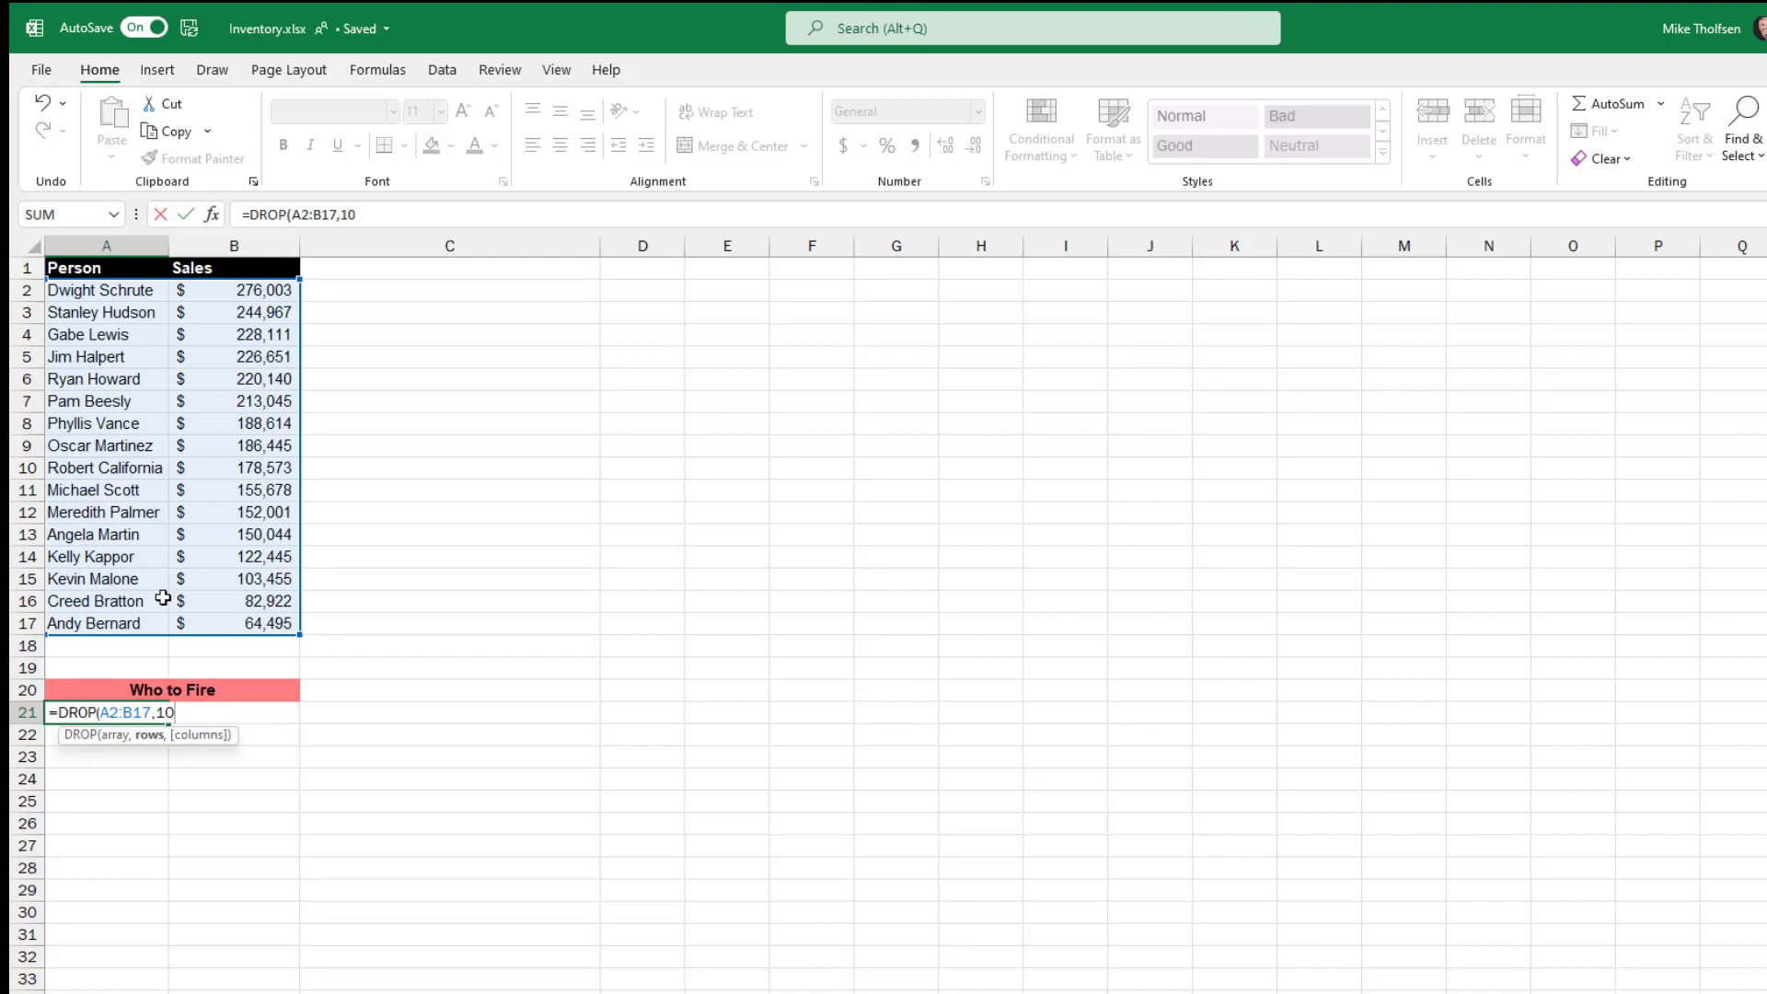
text())
key(Return)
click(277, 822)
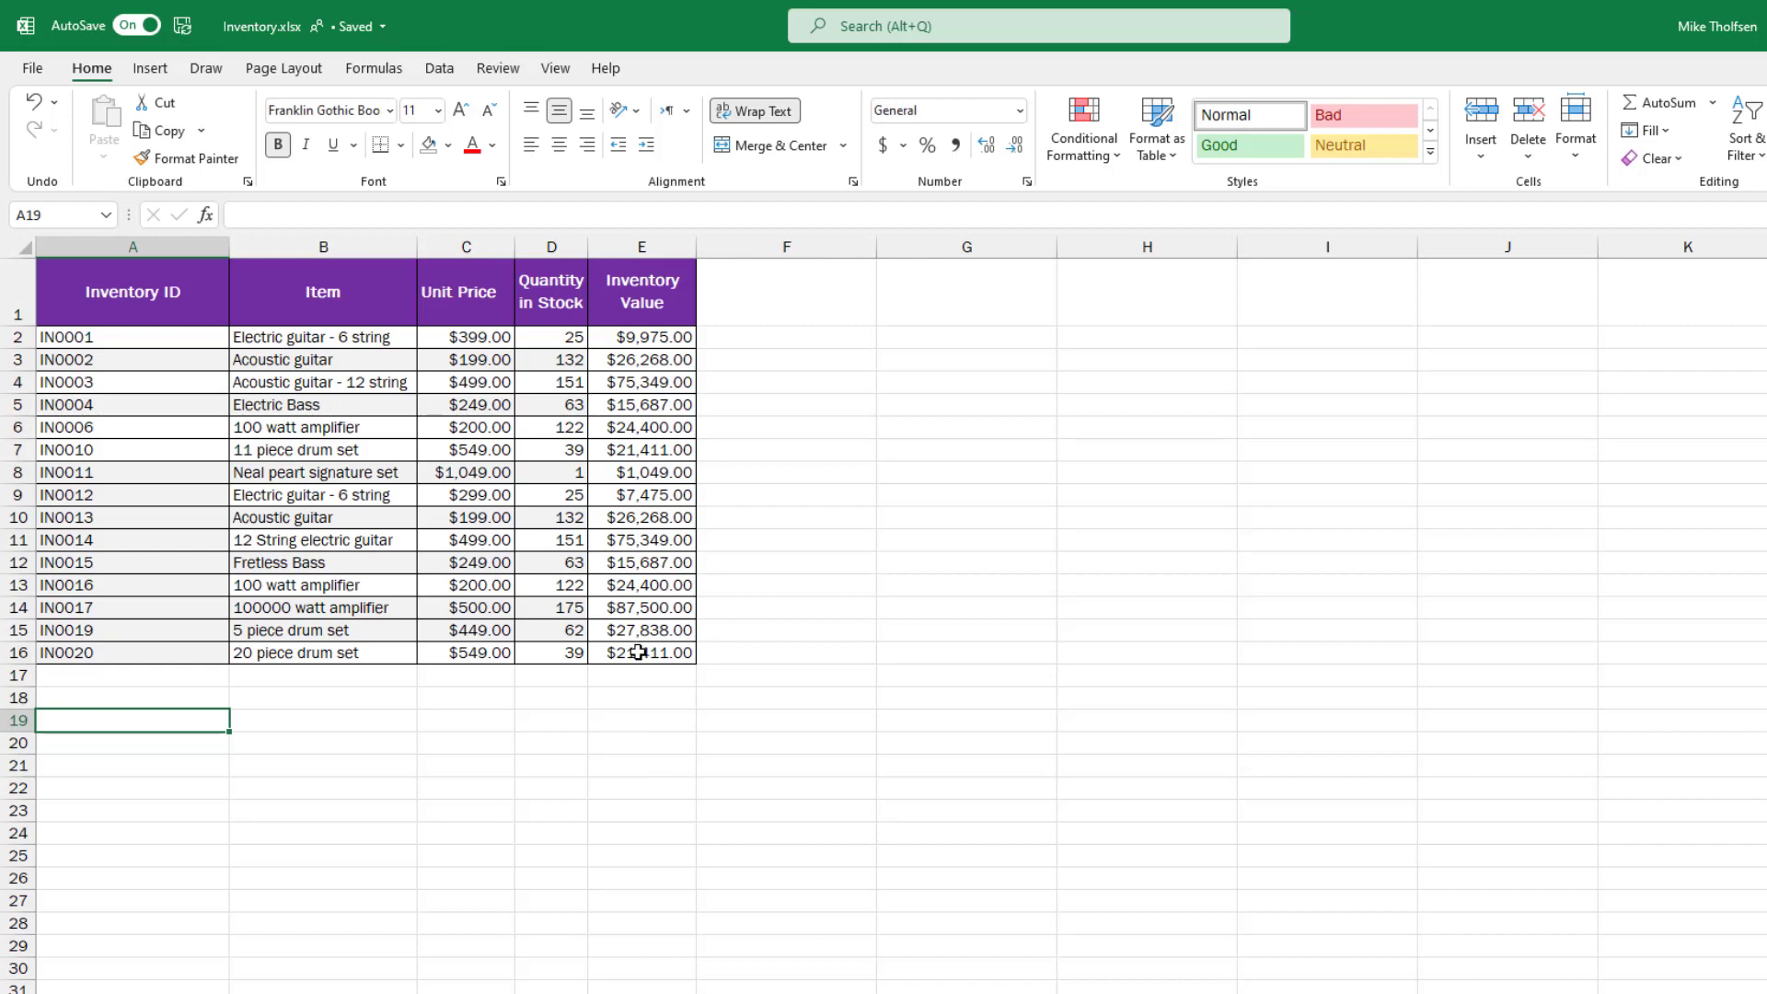
- Enter =CHOOSECOLS(A1:E16,2,3) in A19, listing Item and Unit Price for all fifteen items
text(=CHOOSECOLS()
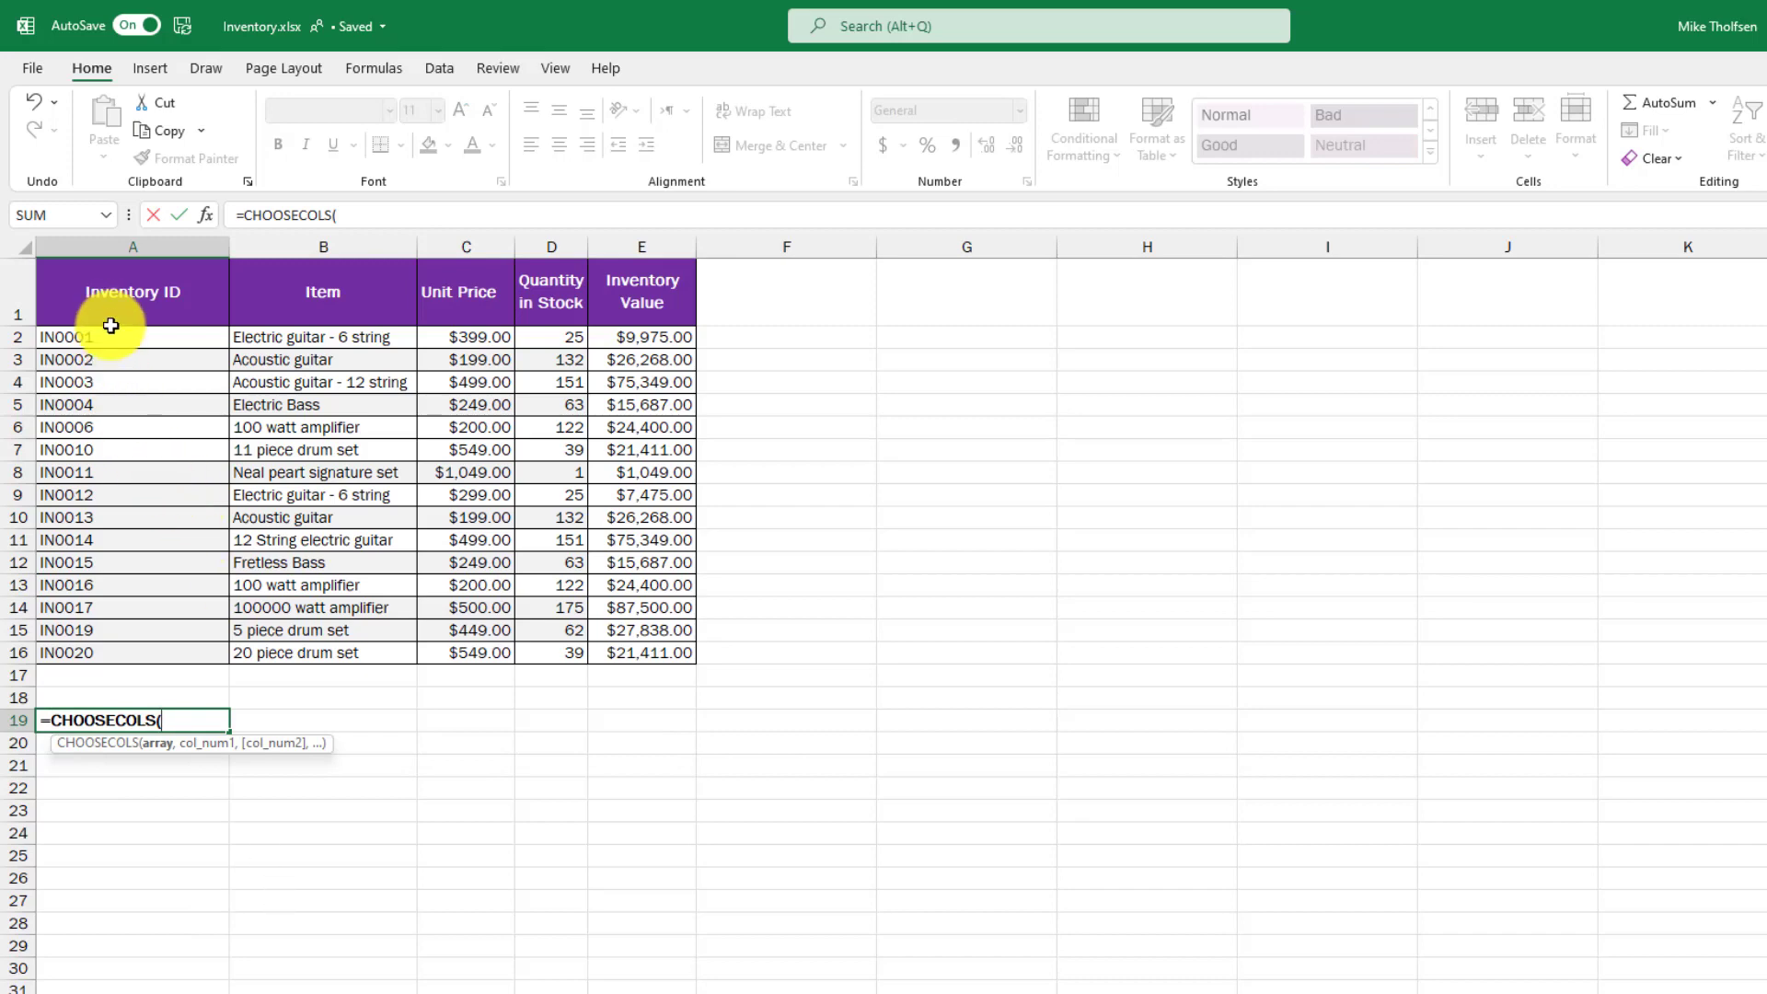
drag(106, 308, 628, 653)
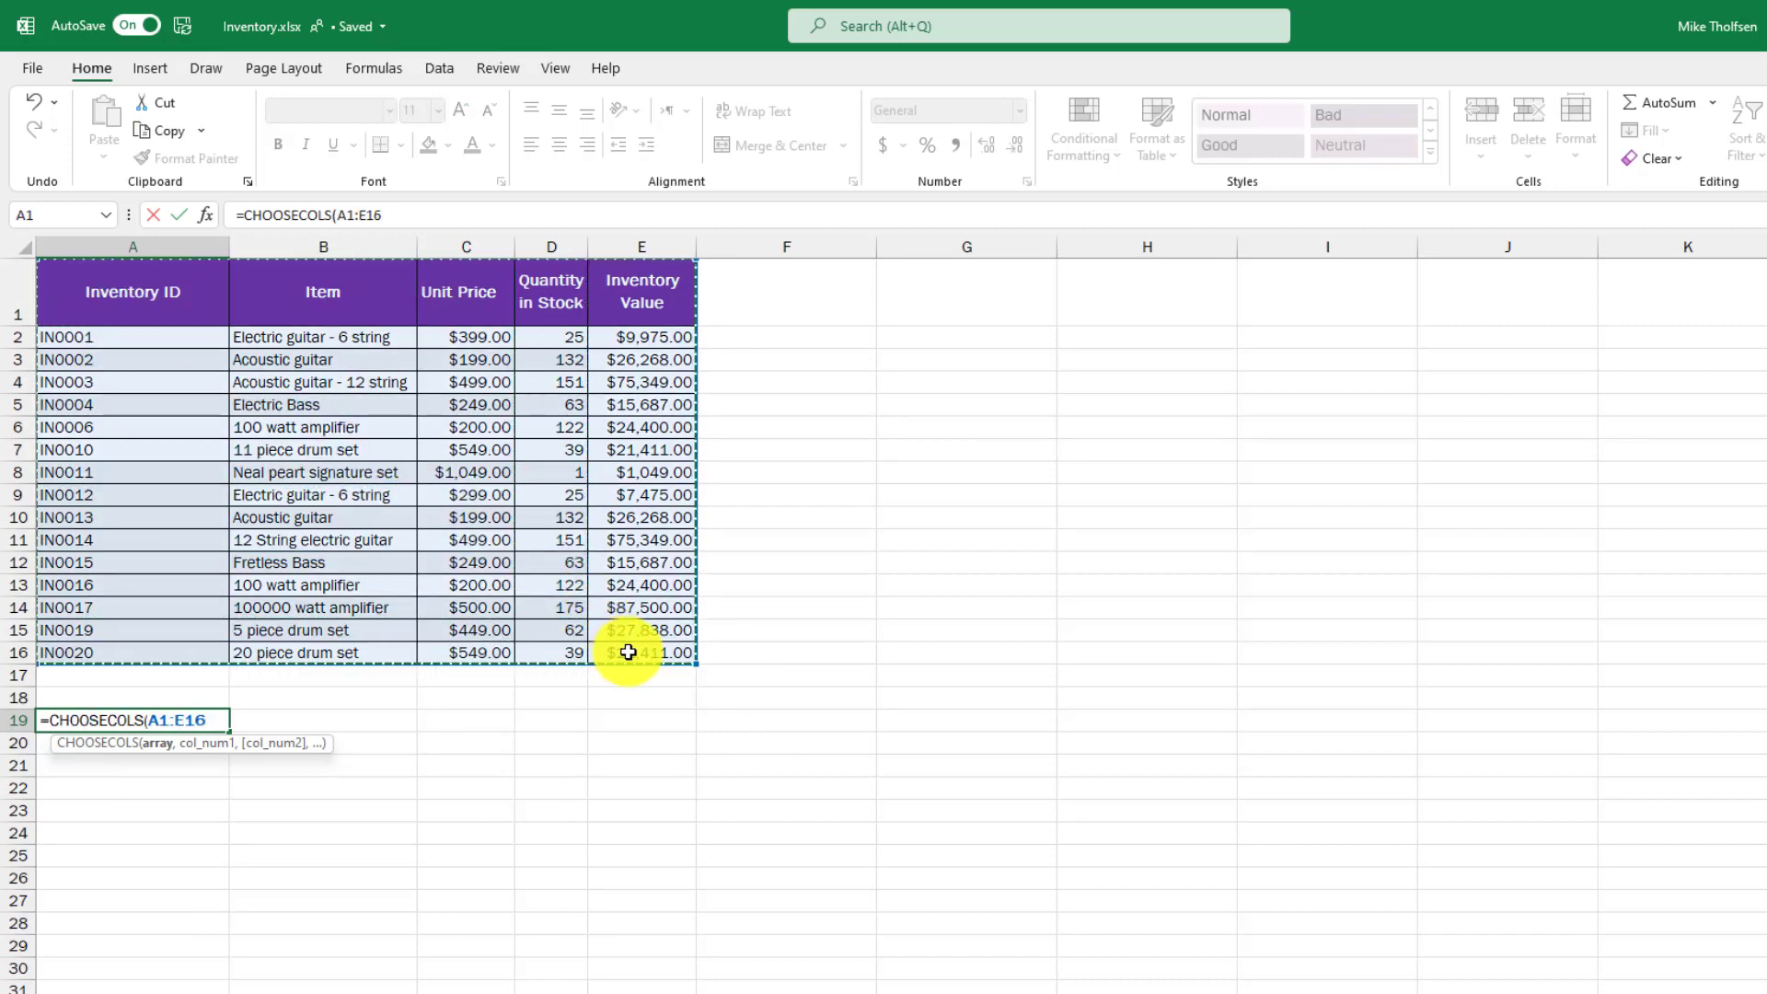
text(,)
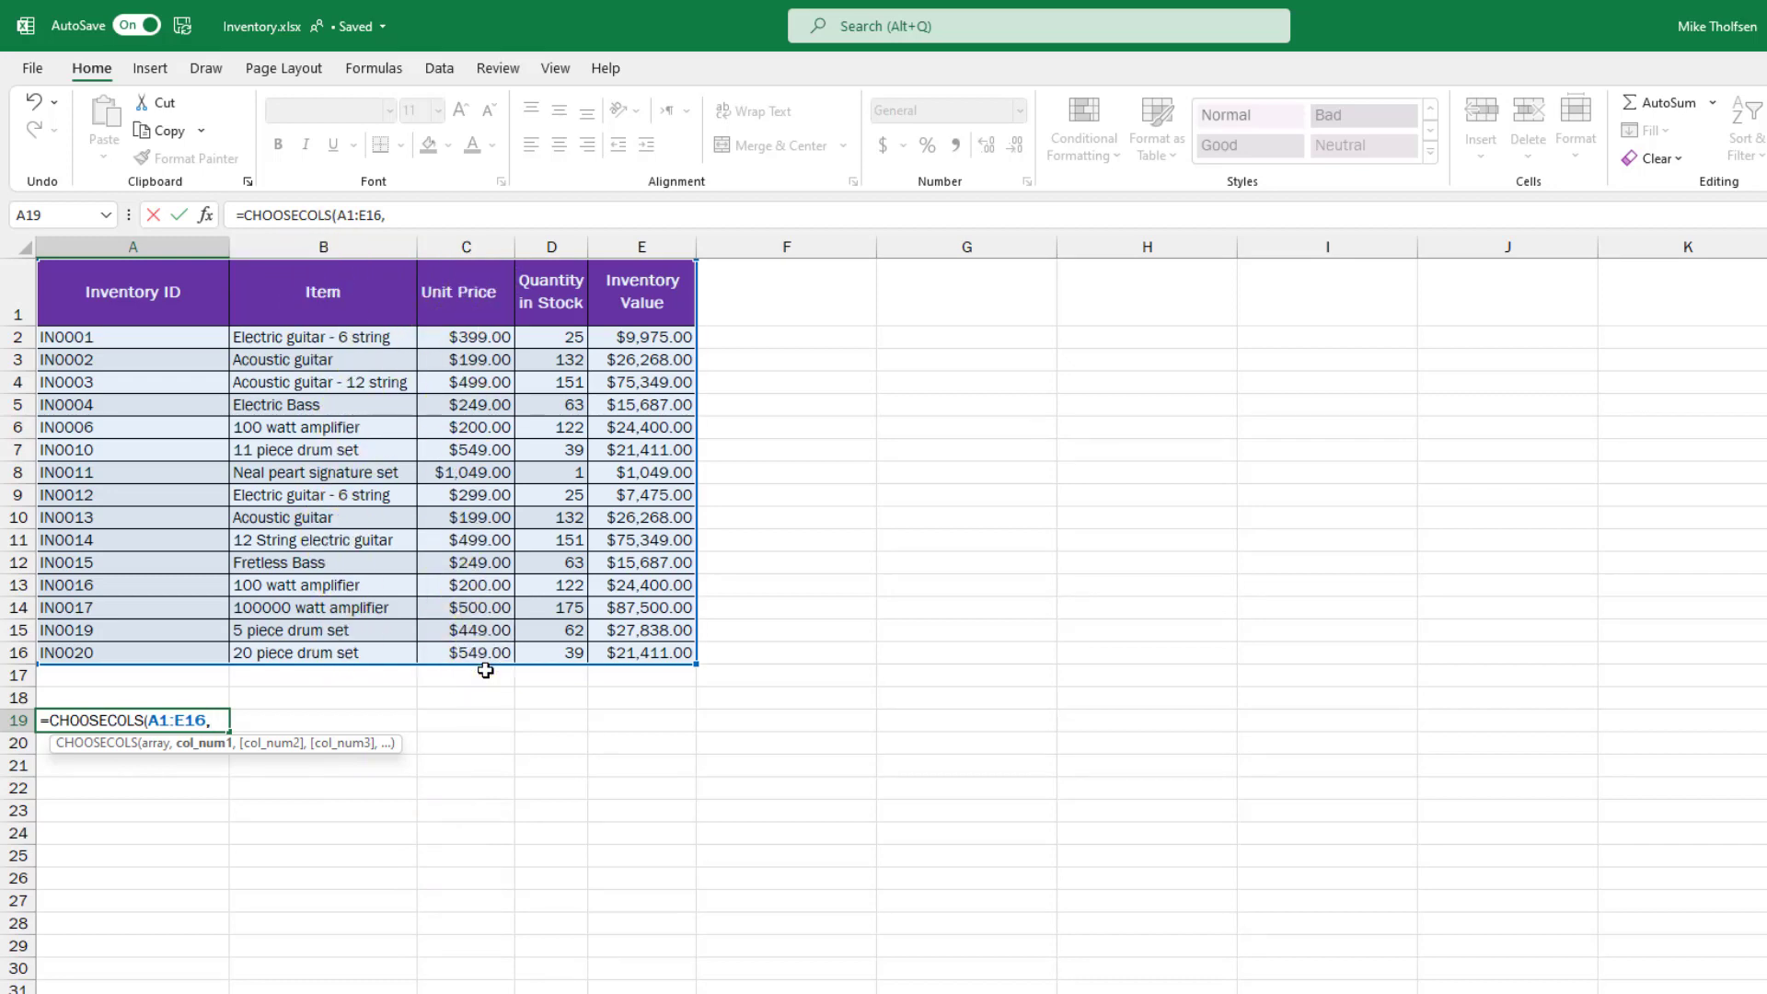
text(2,3)
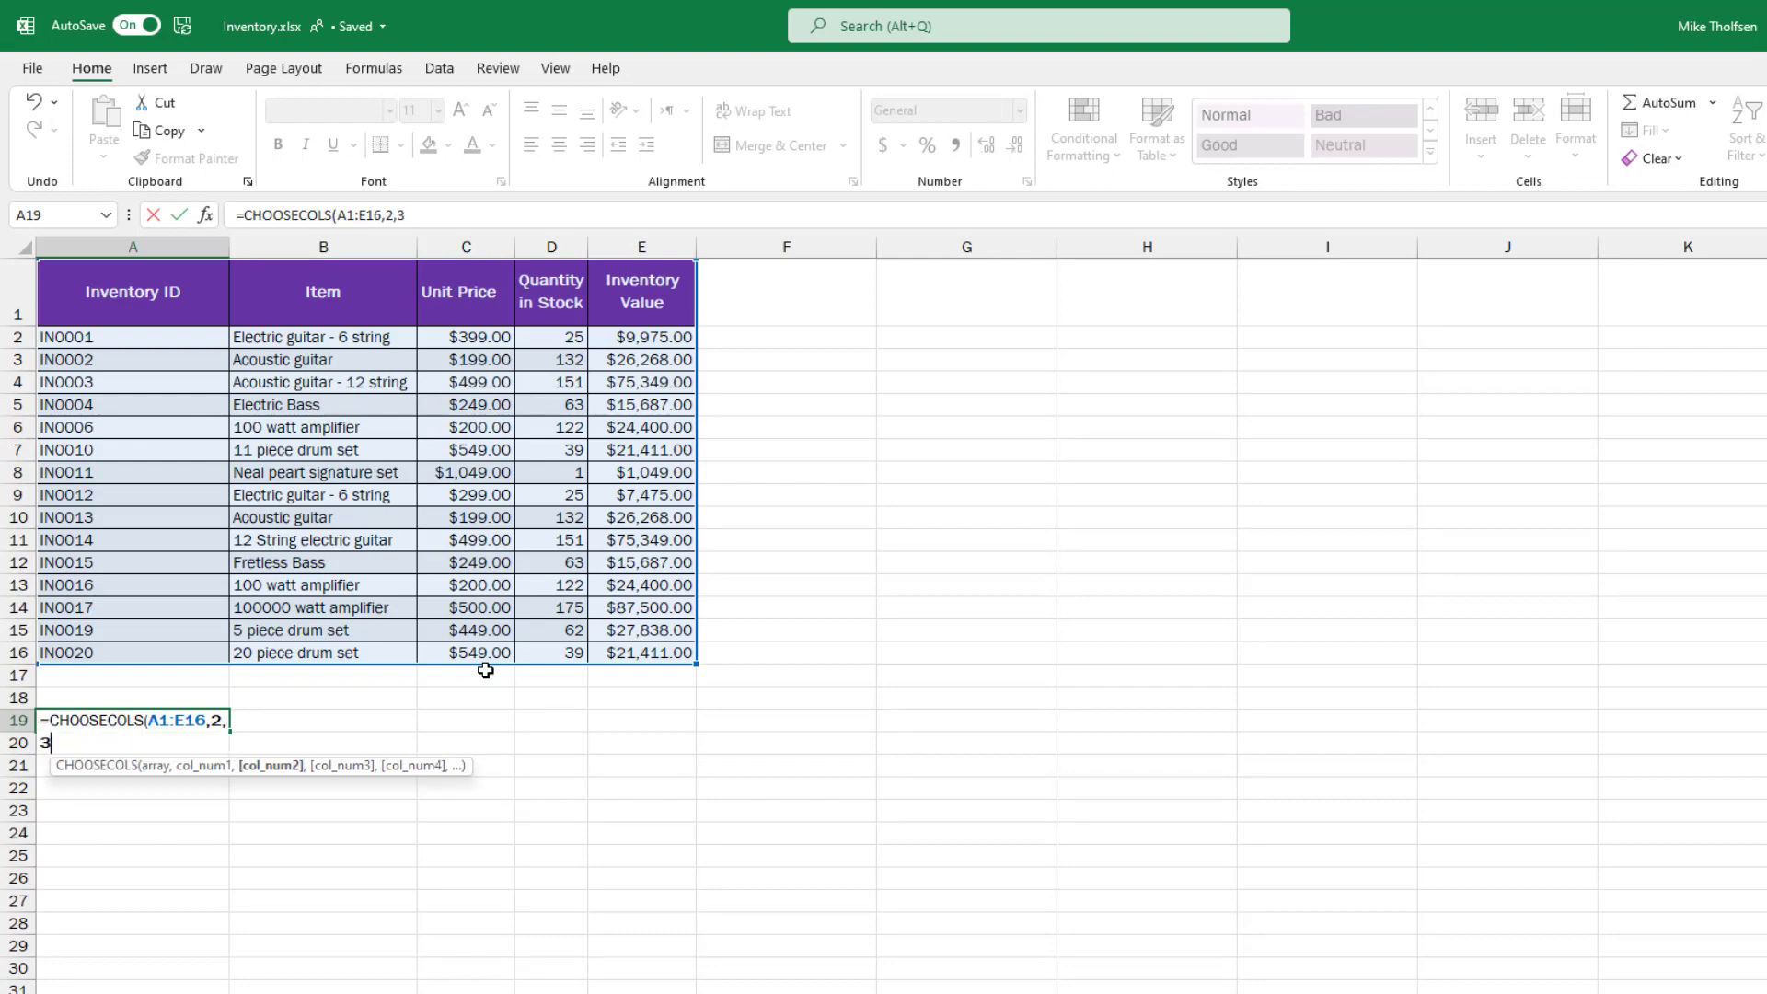
text()()
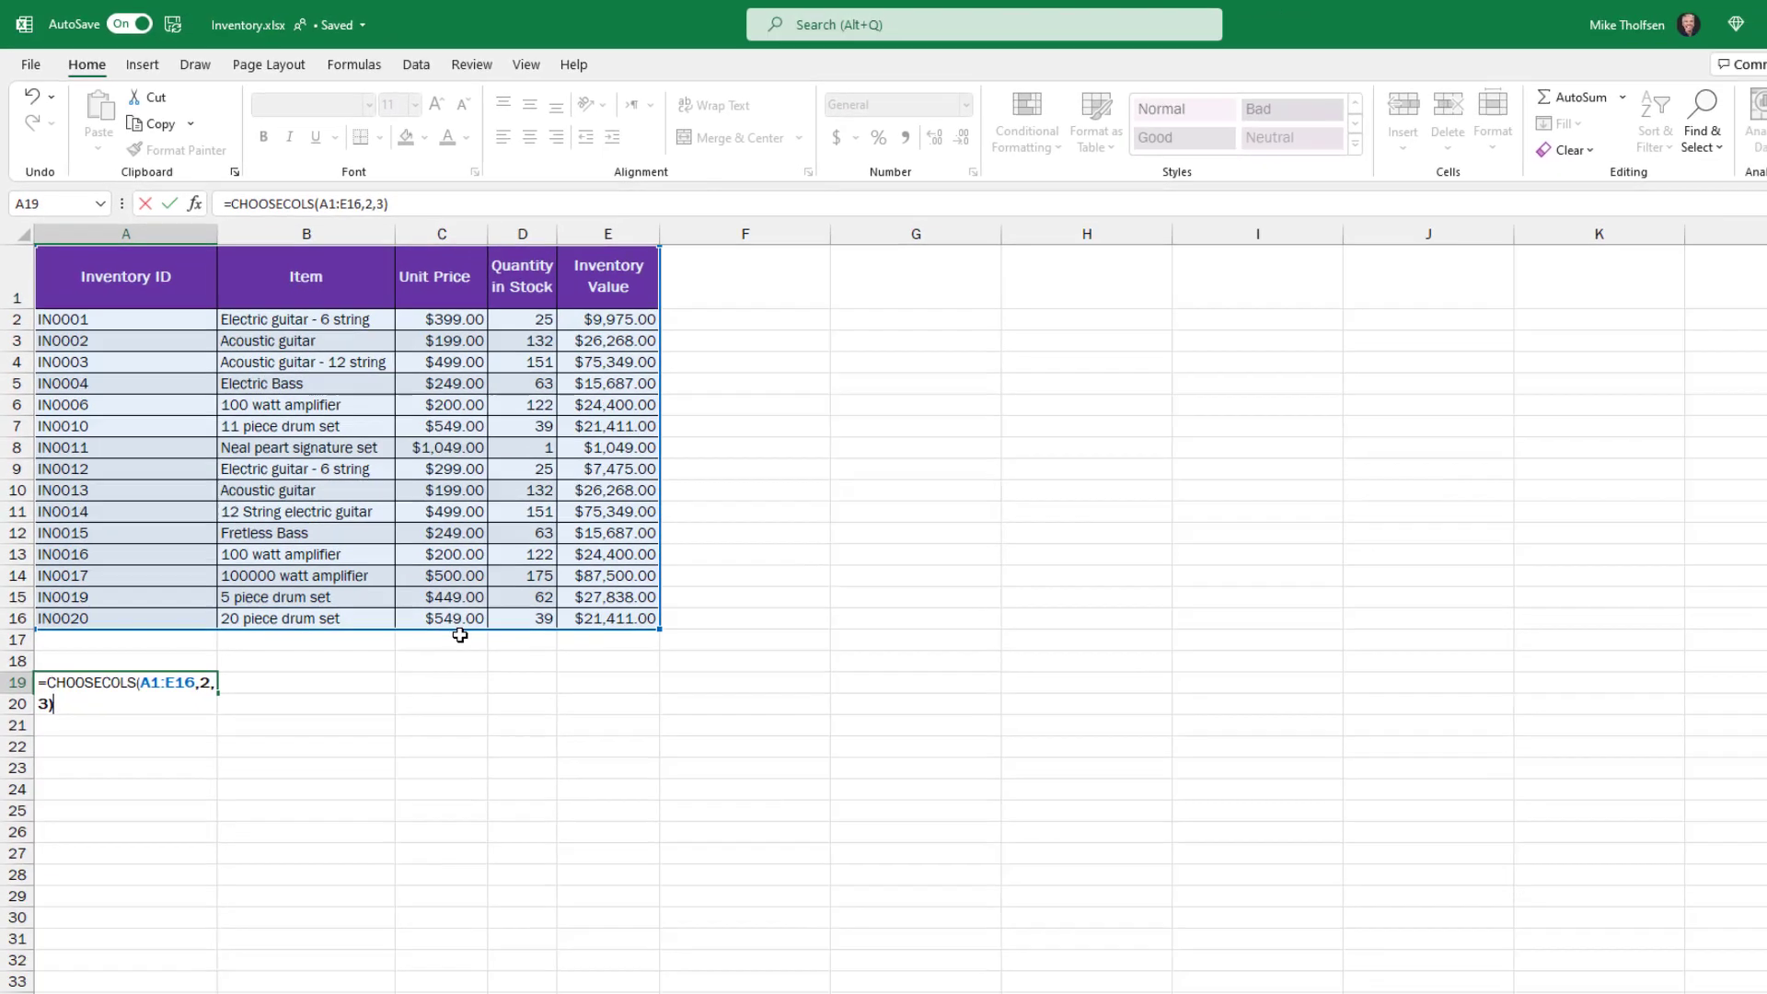
key(Return)
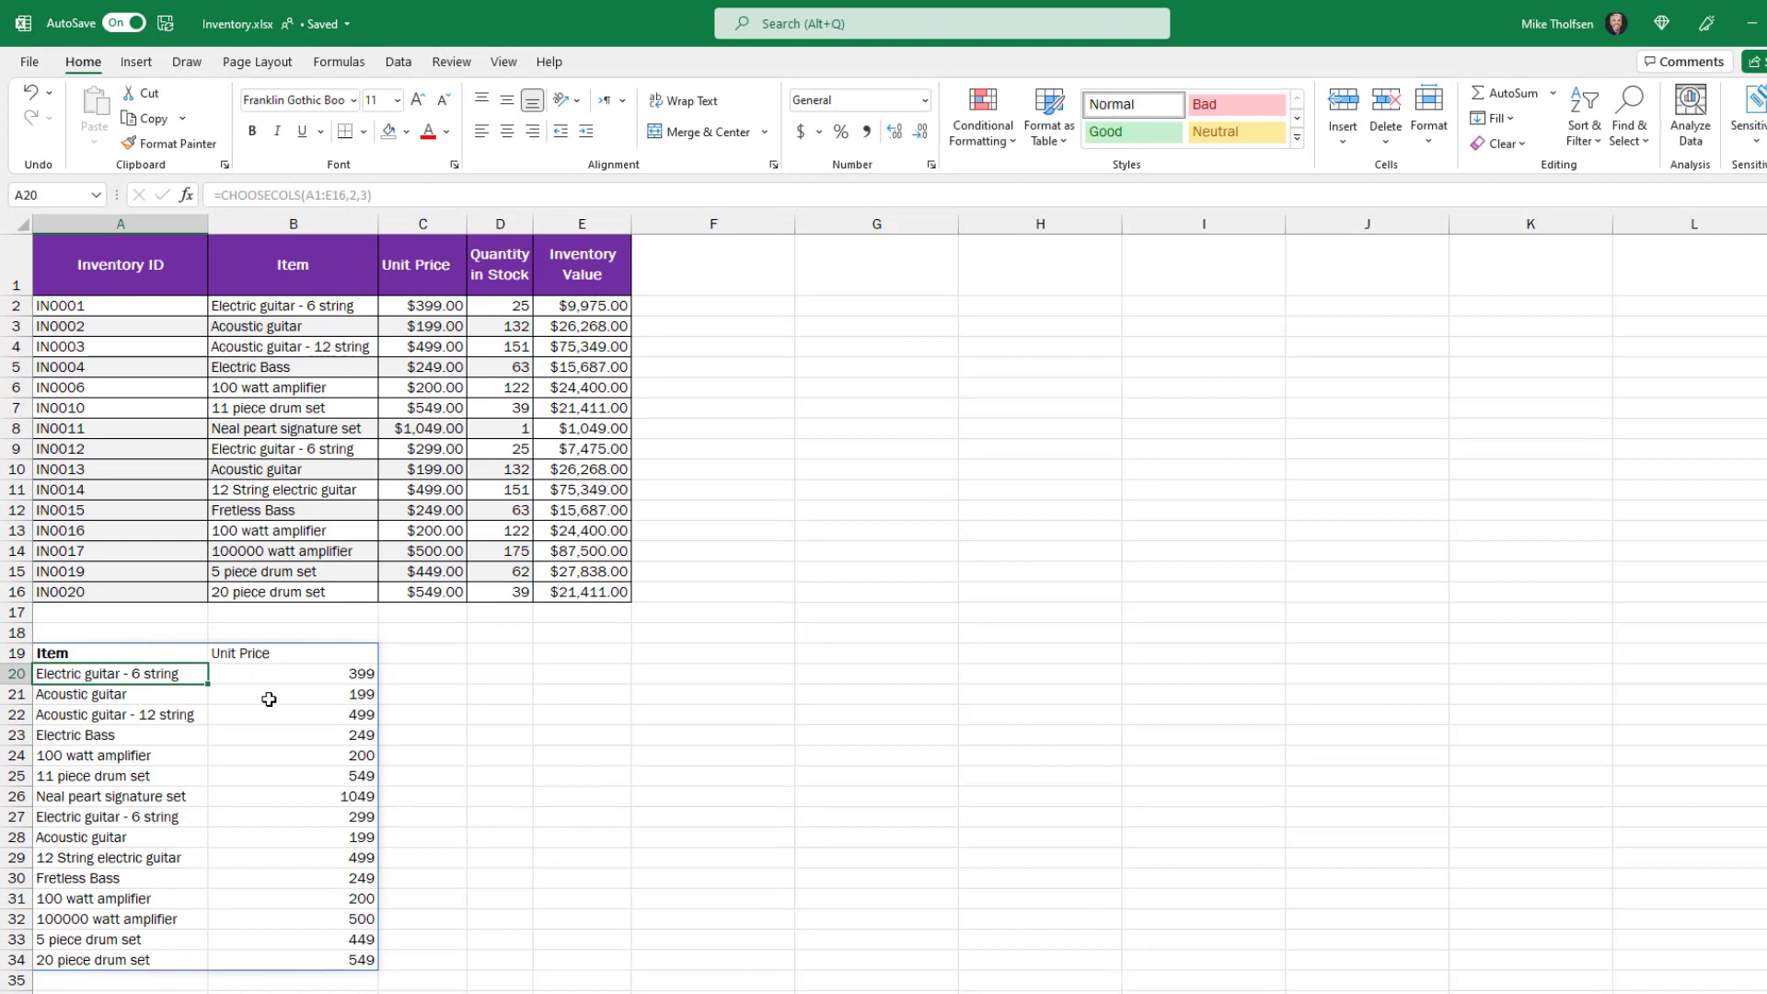